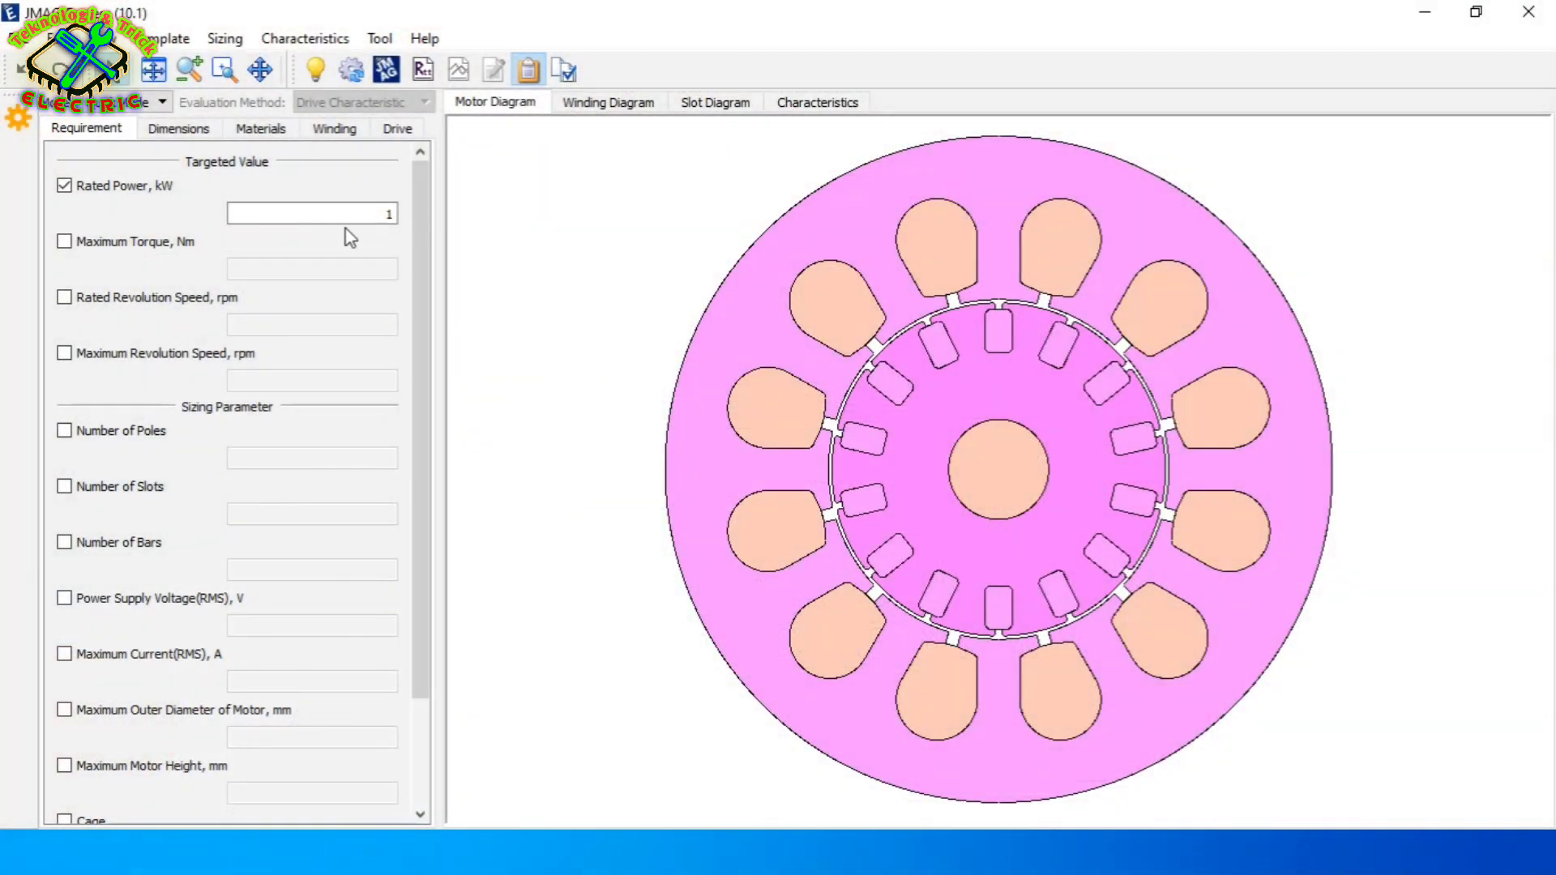
Set the targeted rated power to 2.2 kW
left_click(371, 225)
key("BackSpace")
key("BackSpace")
key("BackSpace")
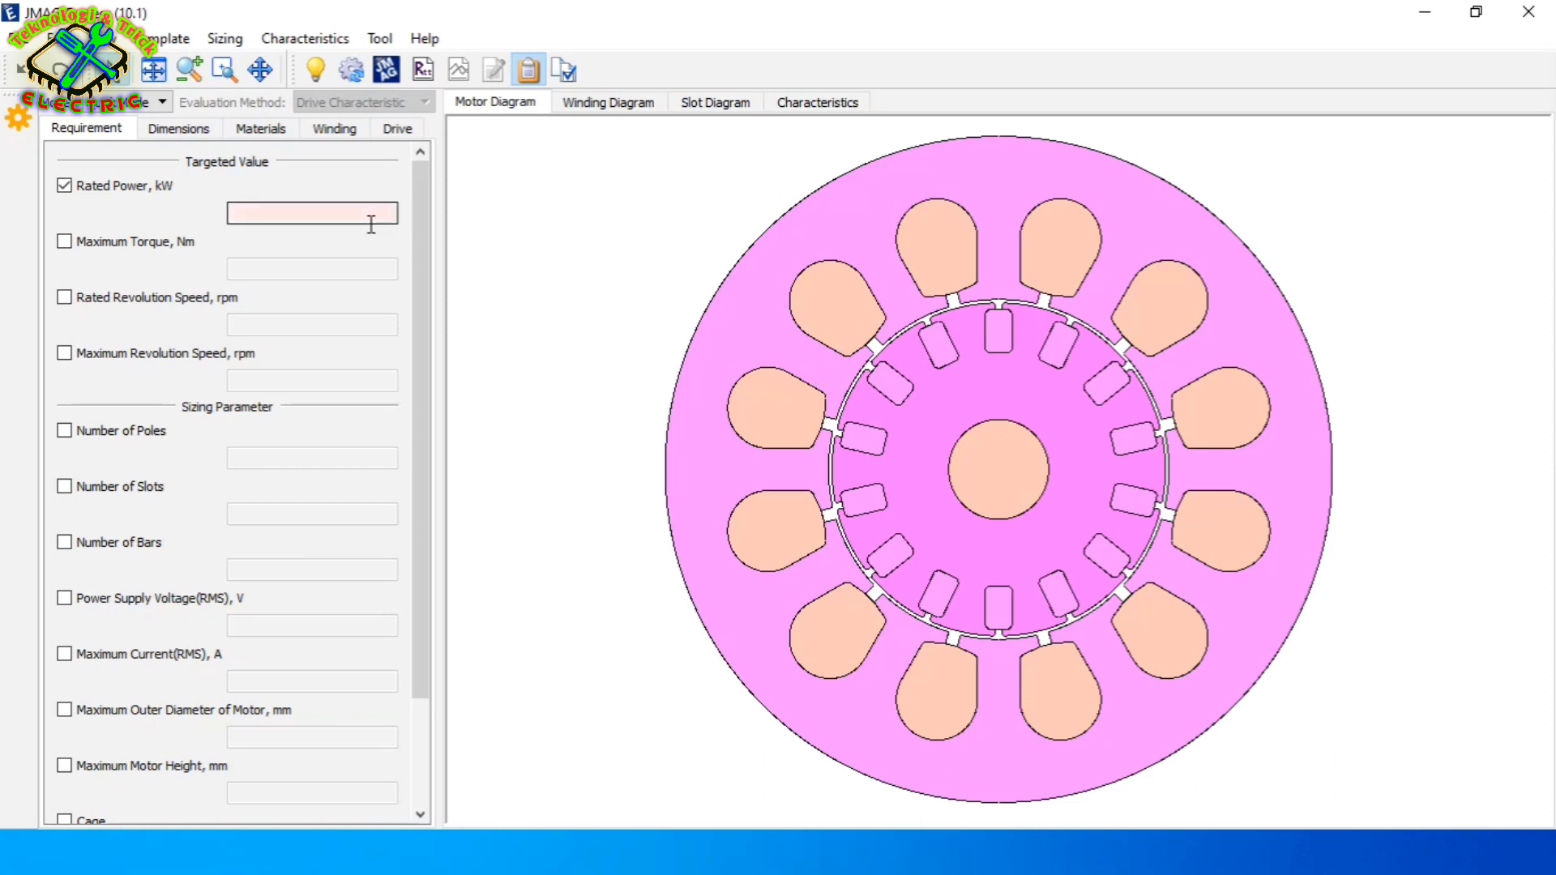
type("2.2")
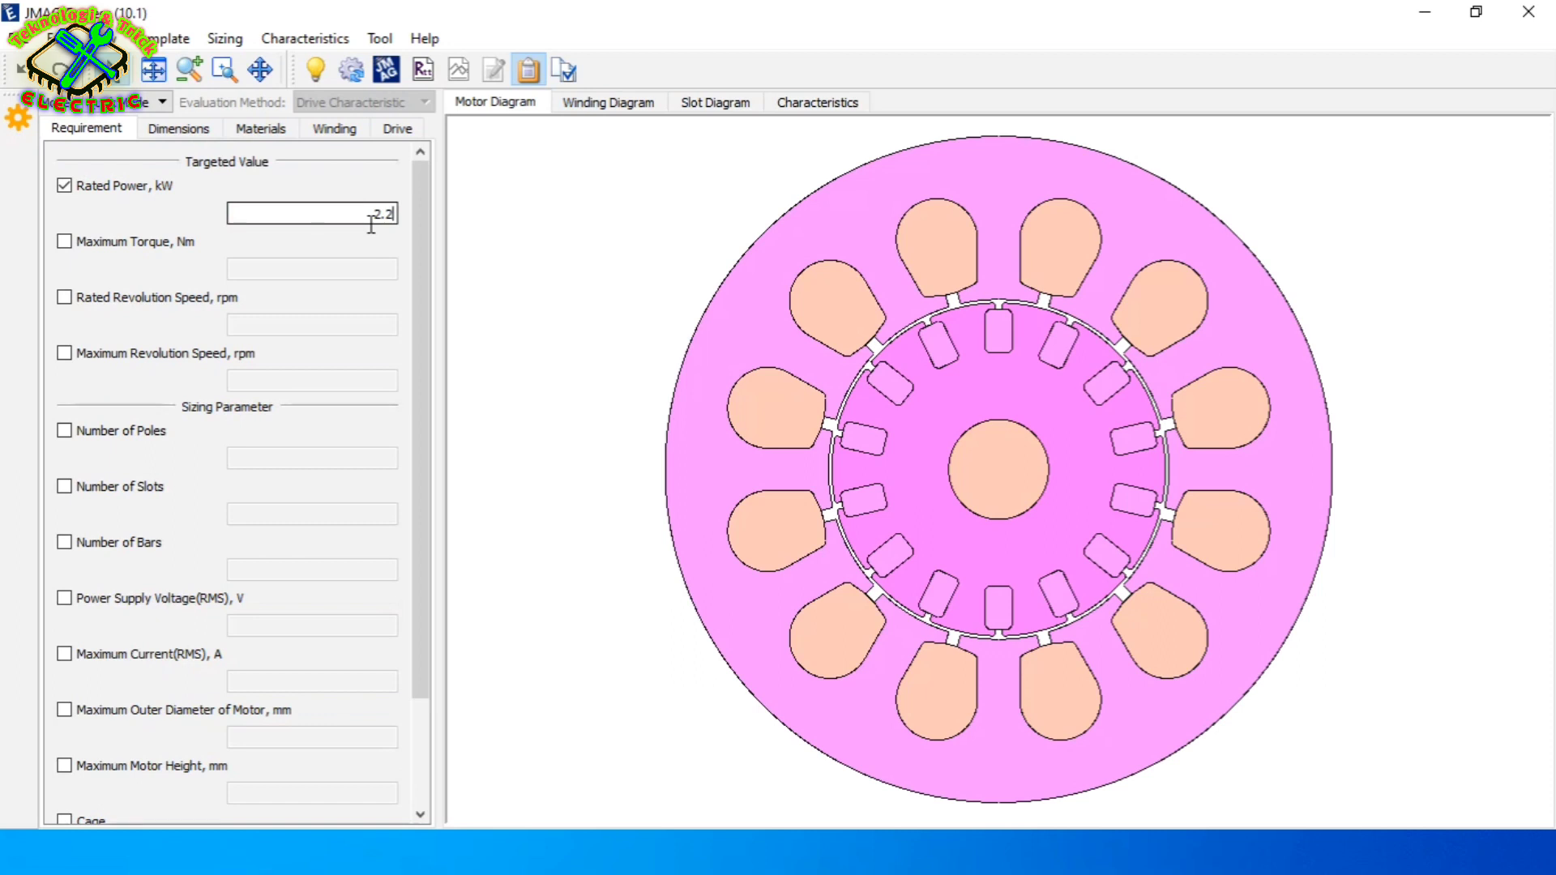
Enable the rated revolution speed requirement and set it to 1460 rpm
left_click(64, 296)
left_click(287, 328)
left_click(301, 322)
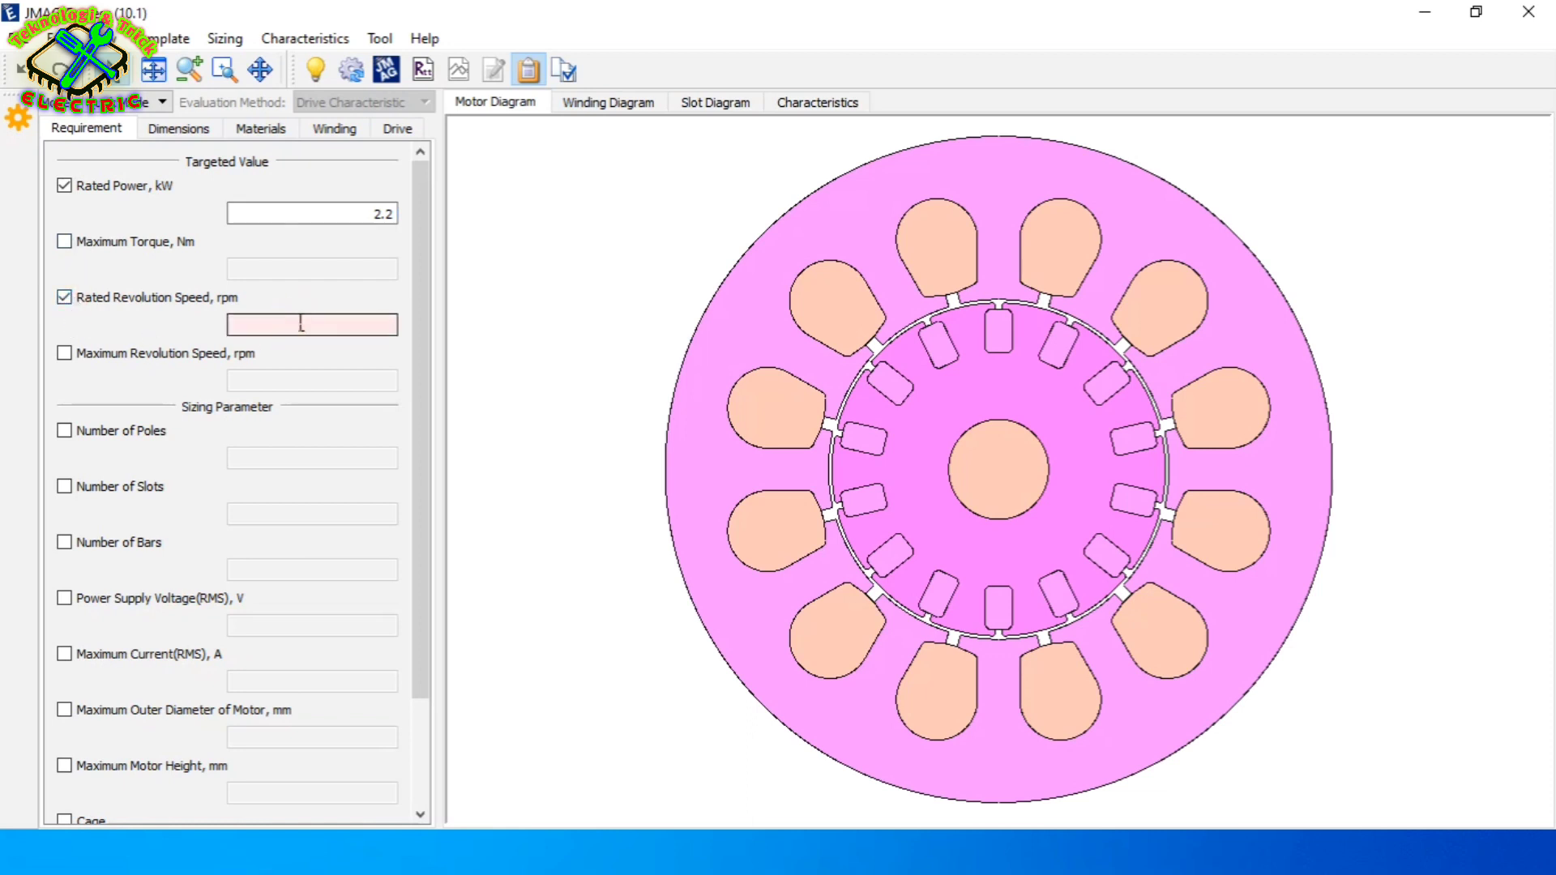
type("1460")
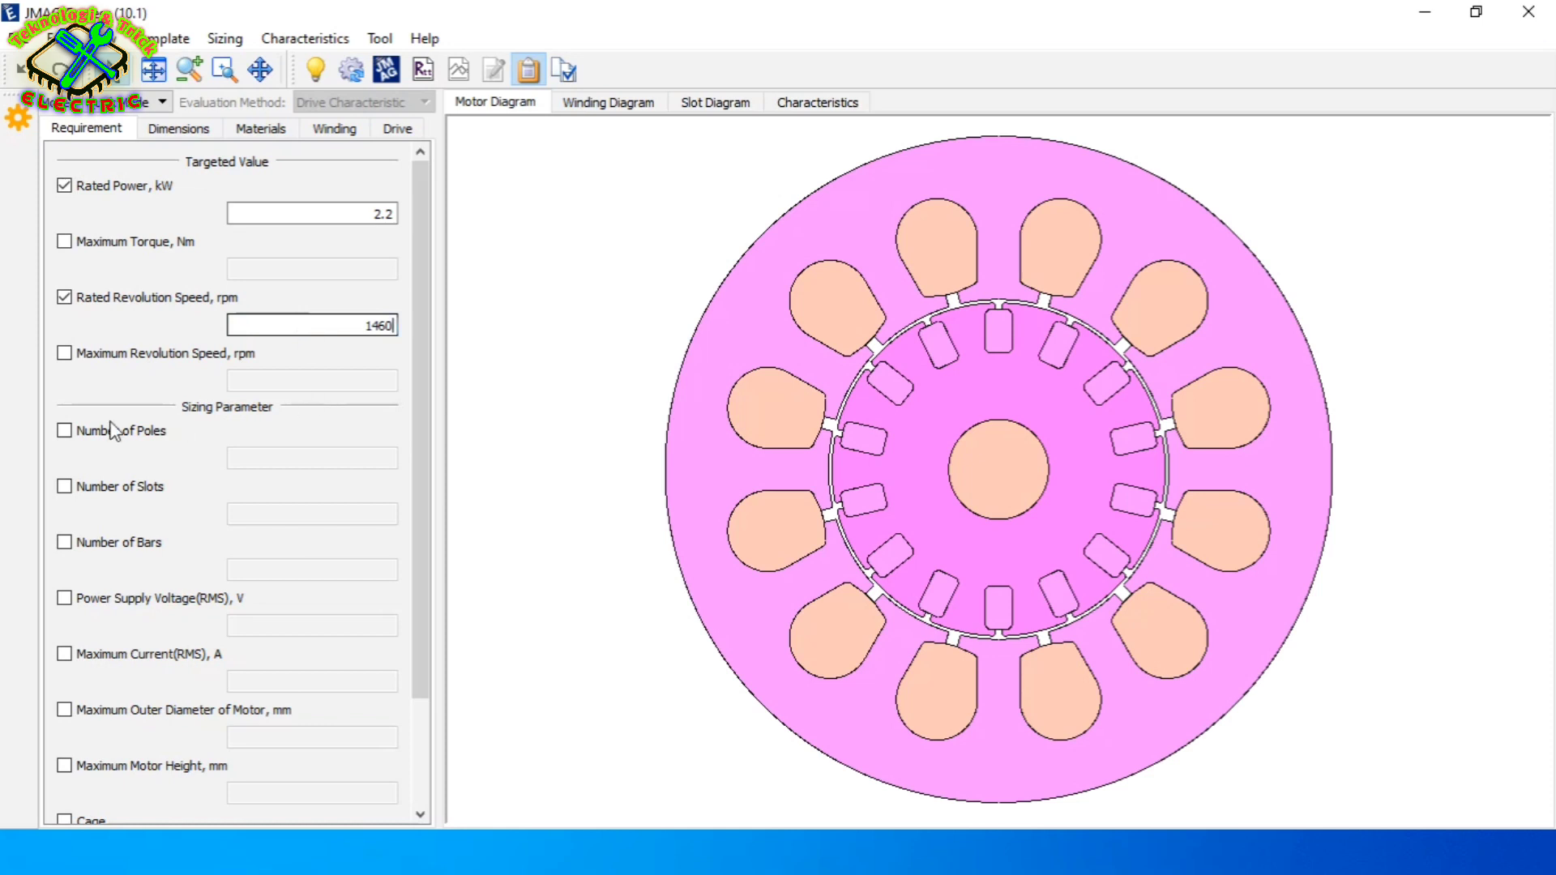
Enable the pole and slot sizing parameters, with 4 poles and 36 slots
left_click(65, 432)
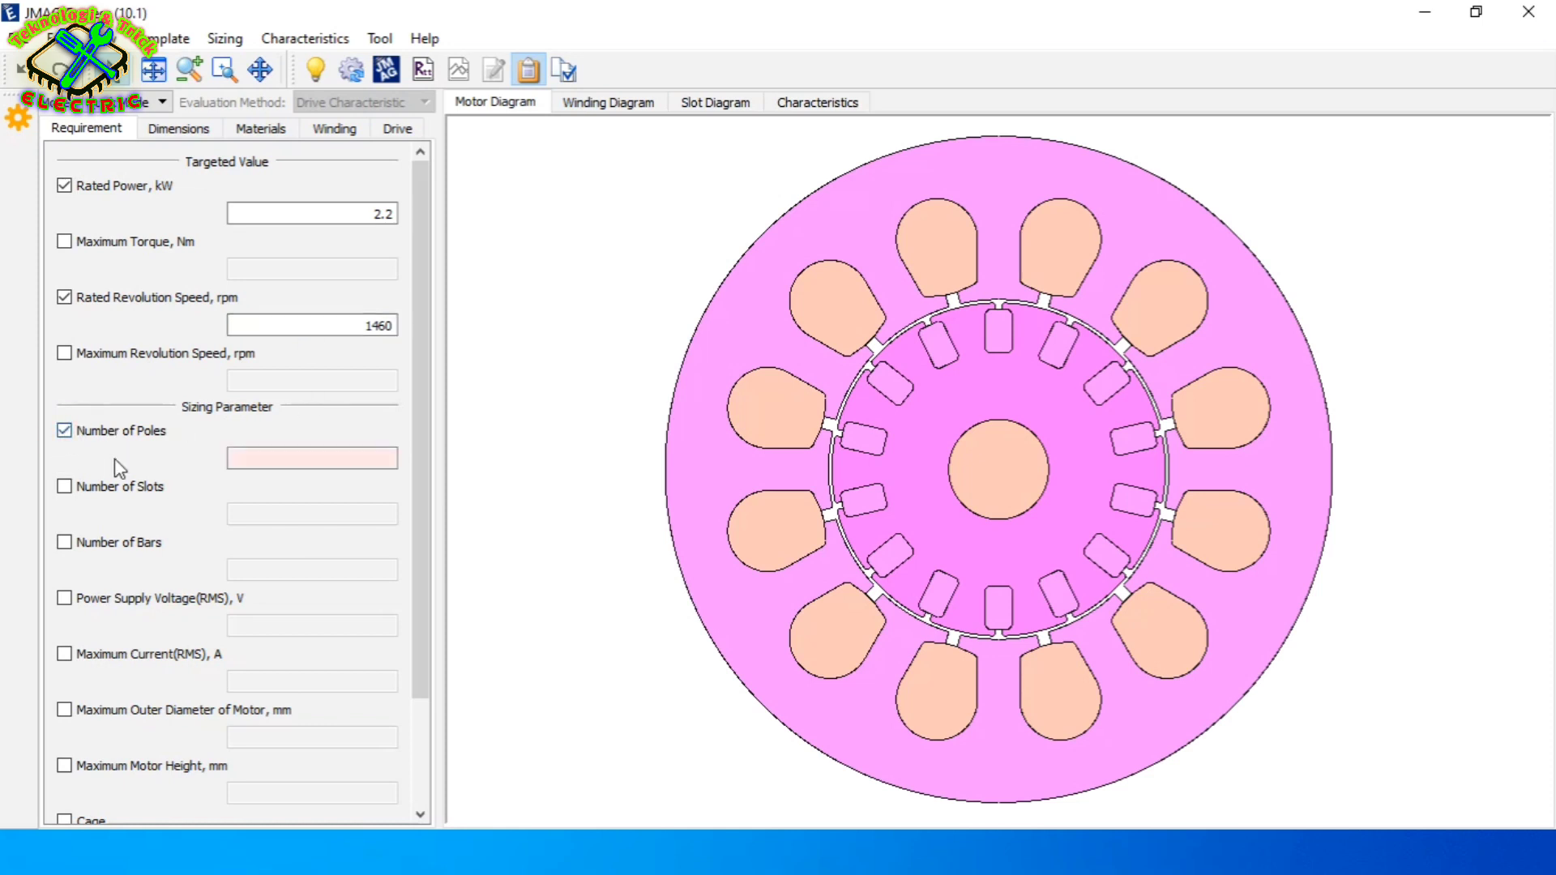
left_click(339, 462)
type("4")
left_click(271, 514)
left_click(65, 487)
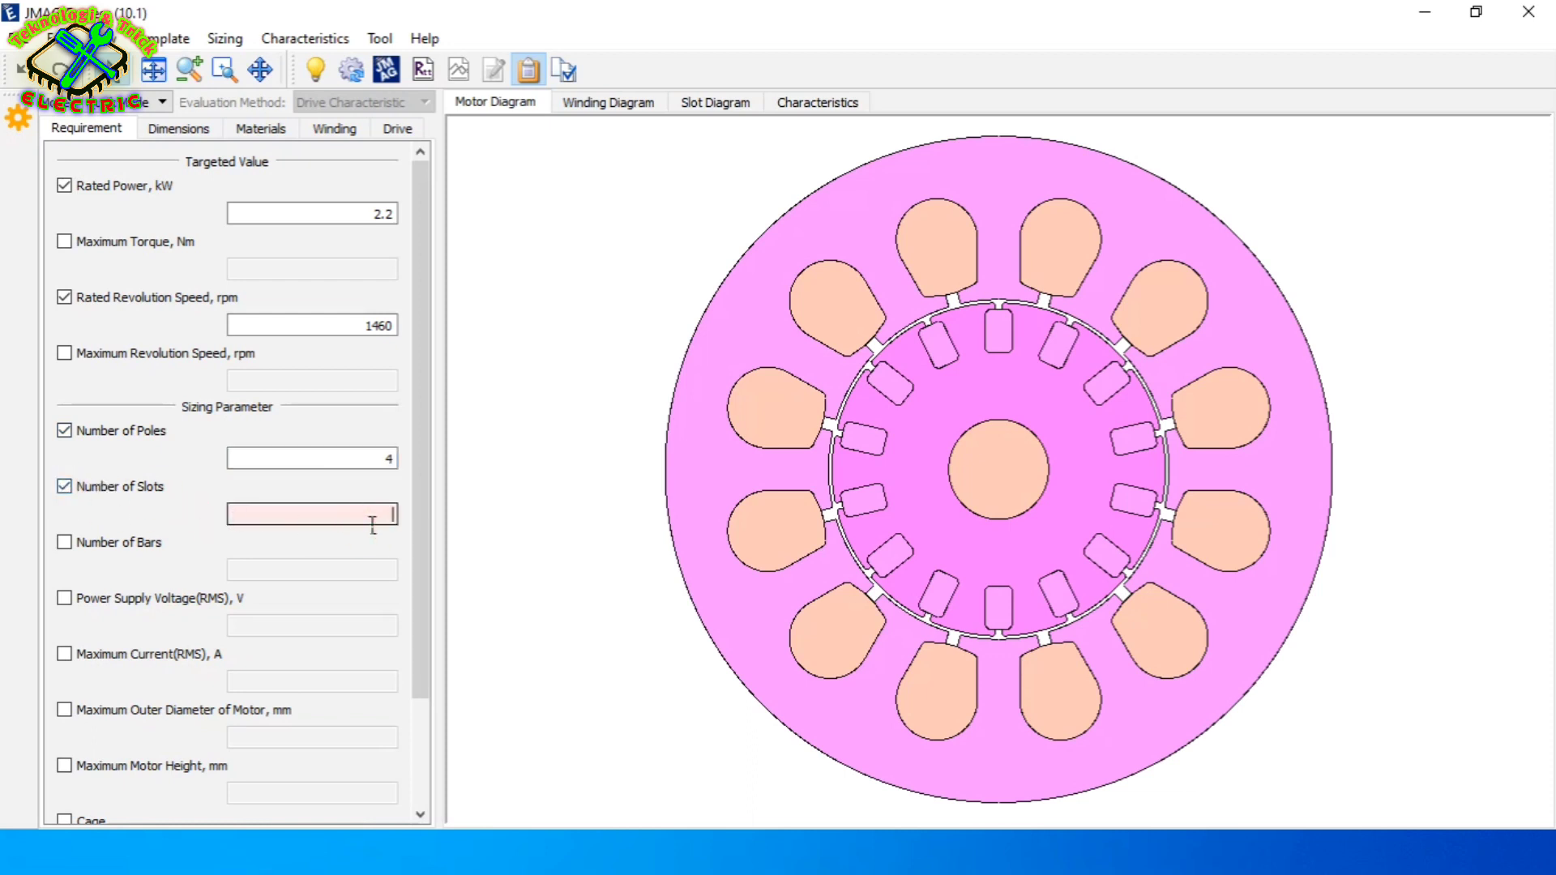
type("36")
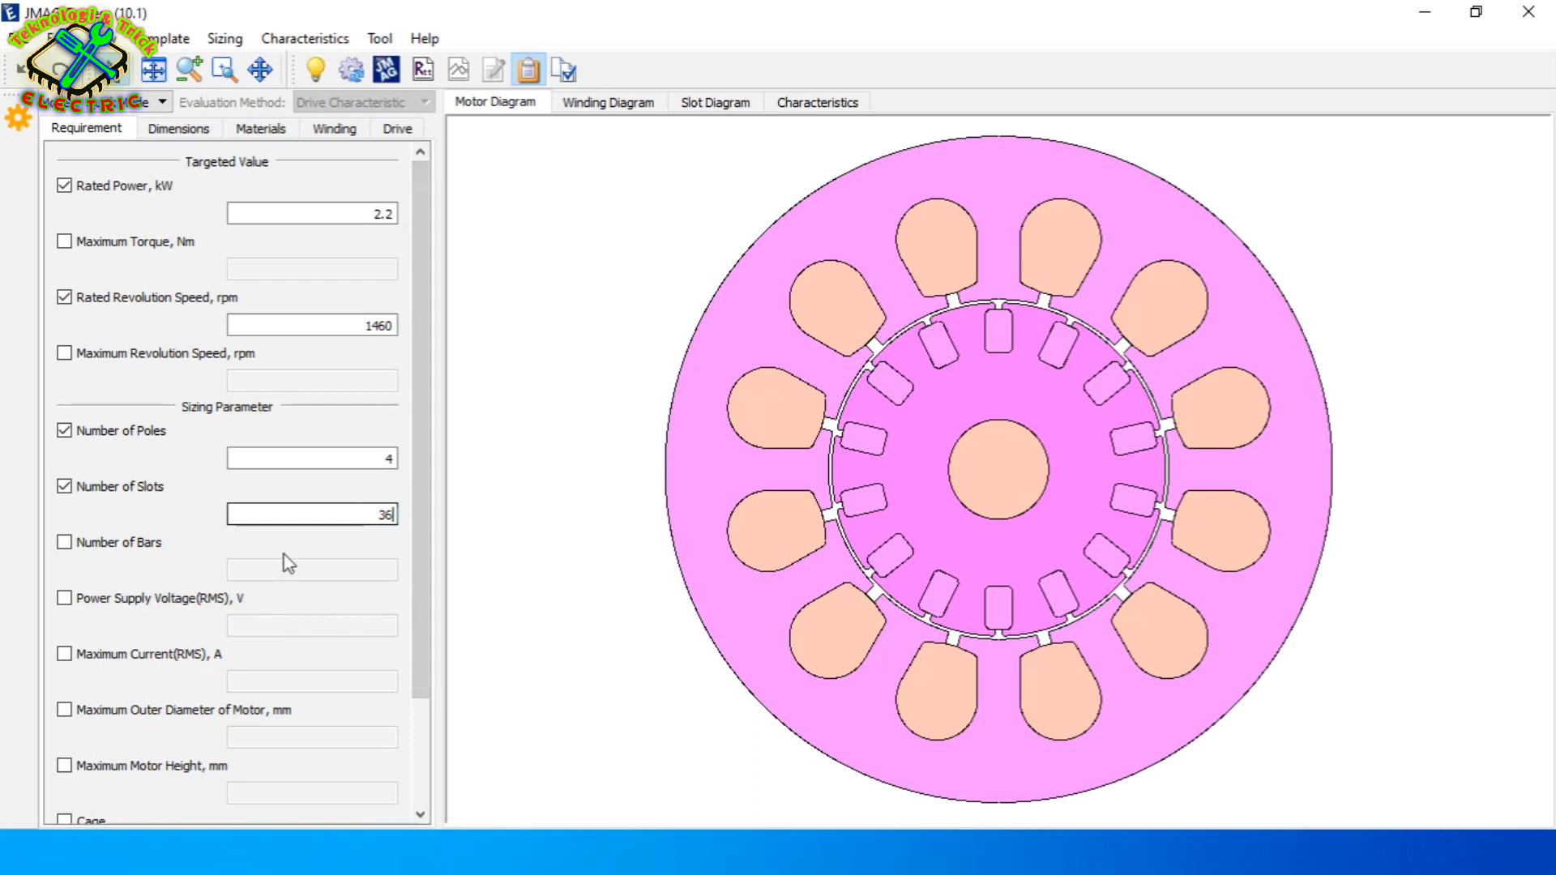
left_click(70, 543)
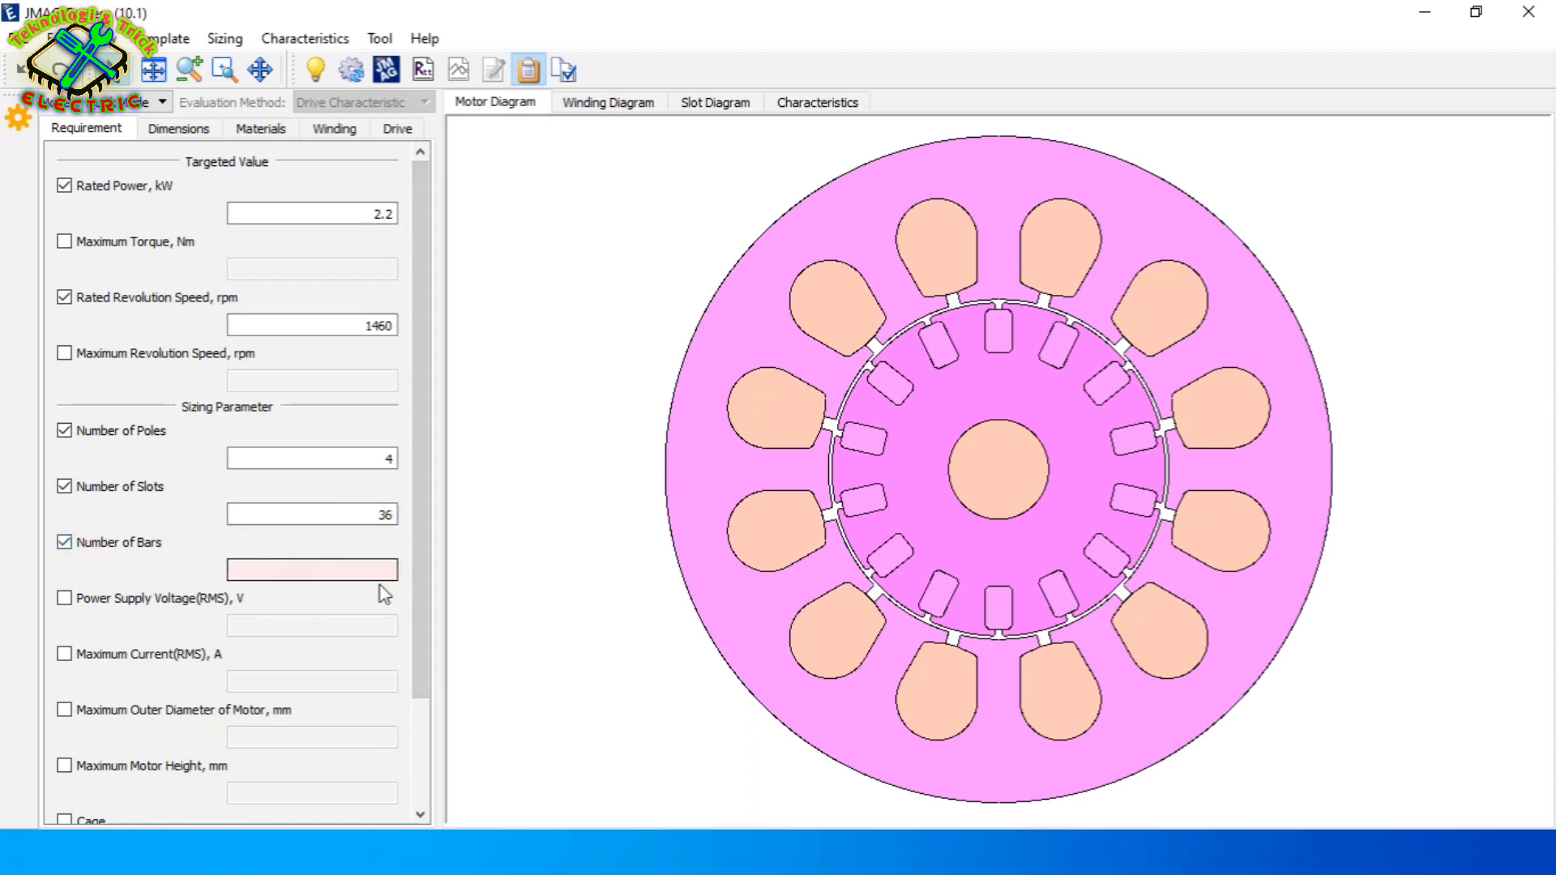
left_click(65, 542)
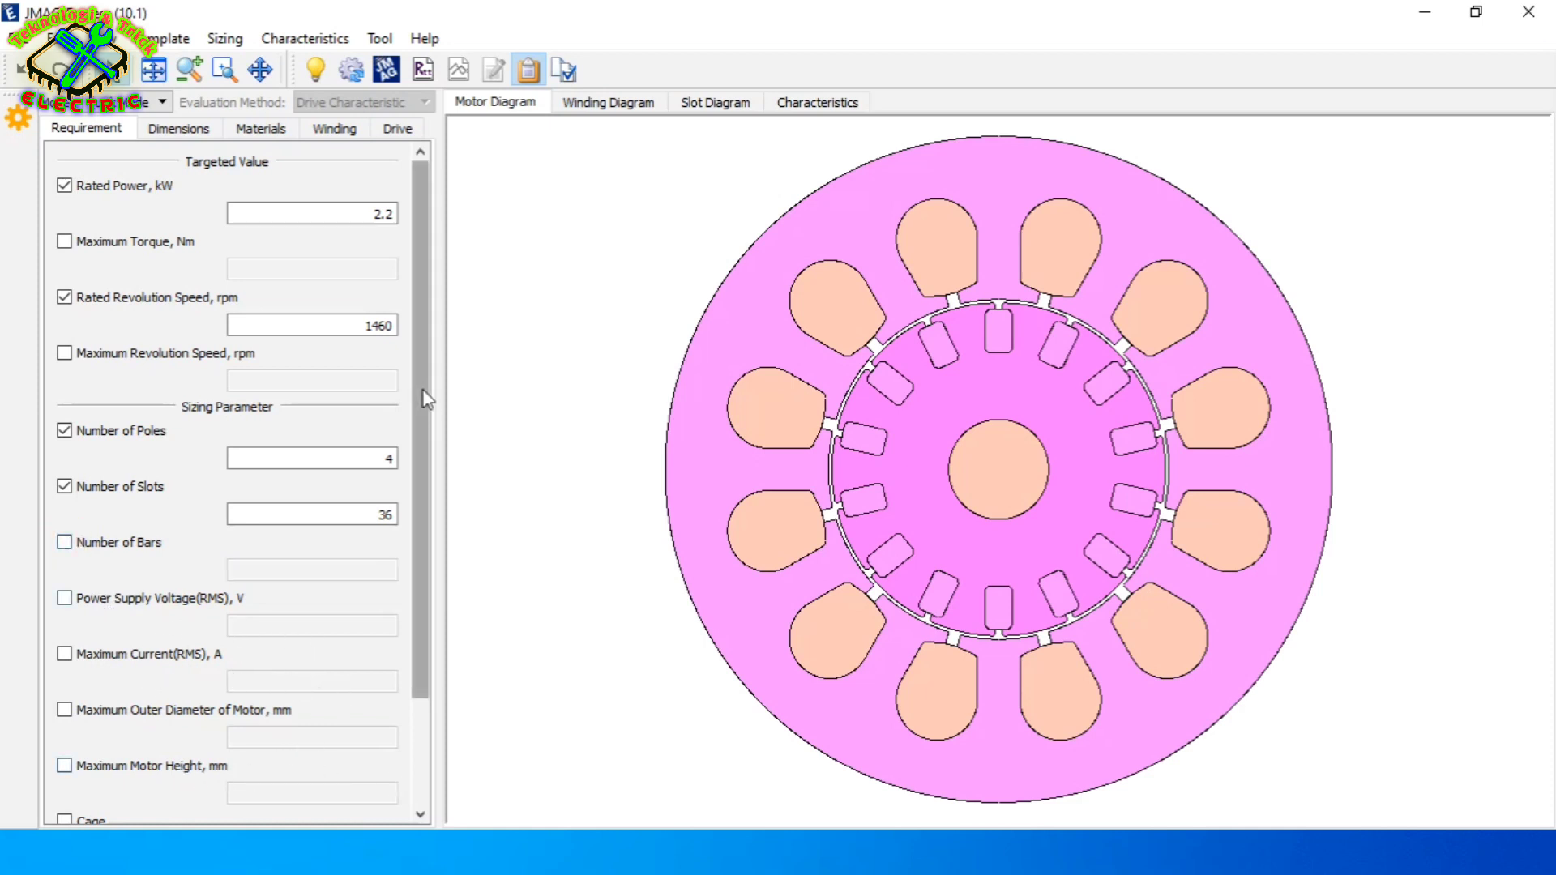
left_click_drag(423, 390, 427, 295)
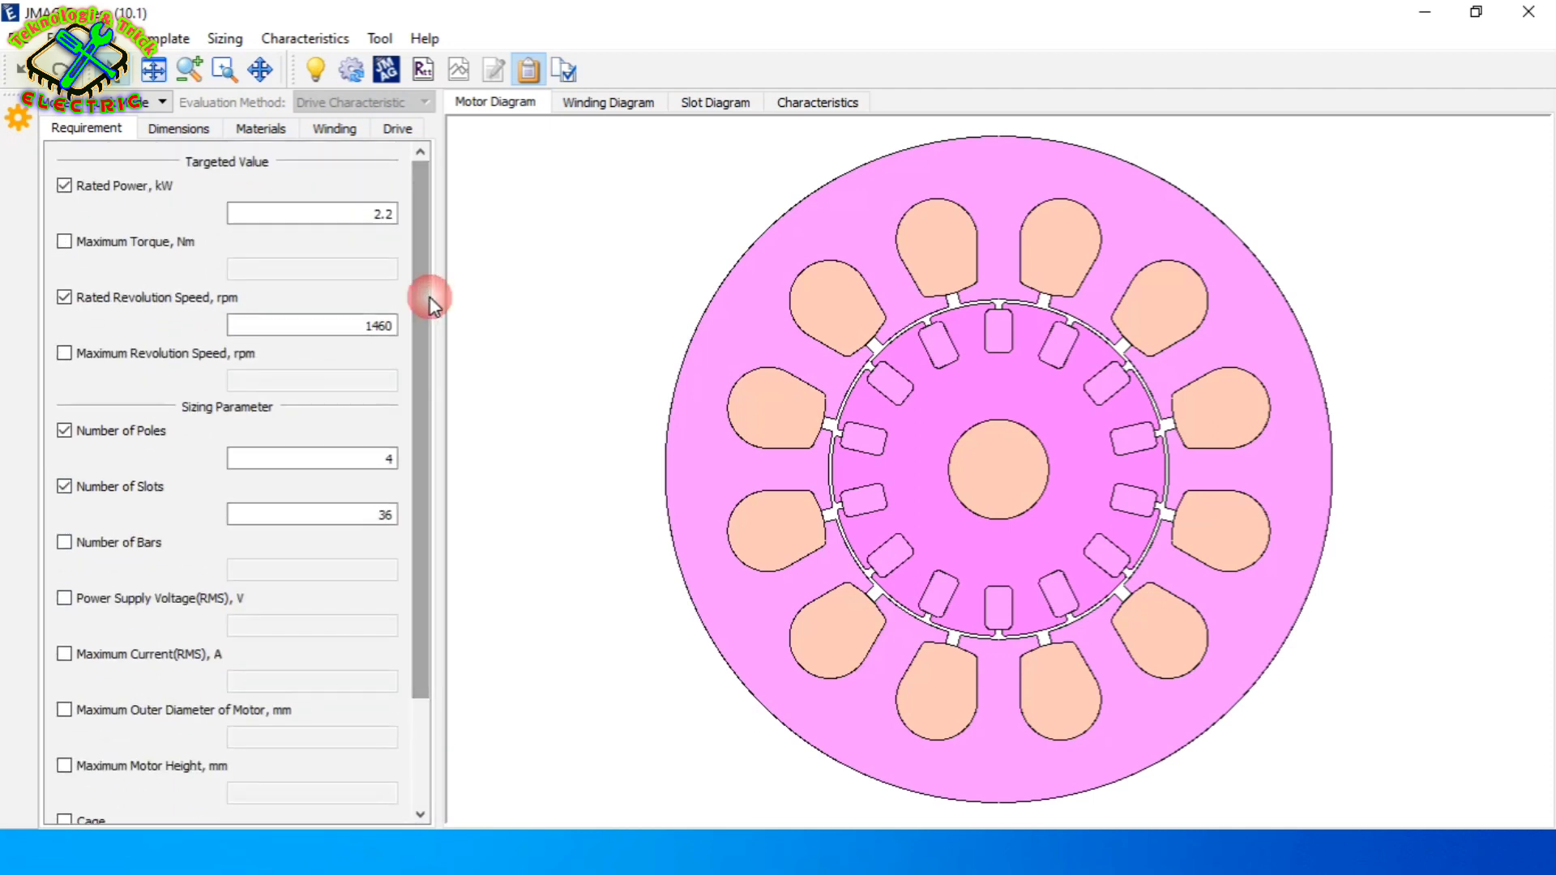
left_click(206, 131)
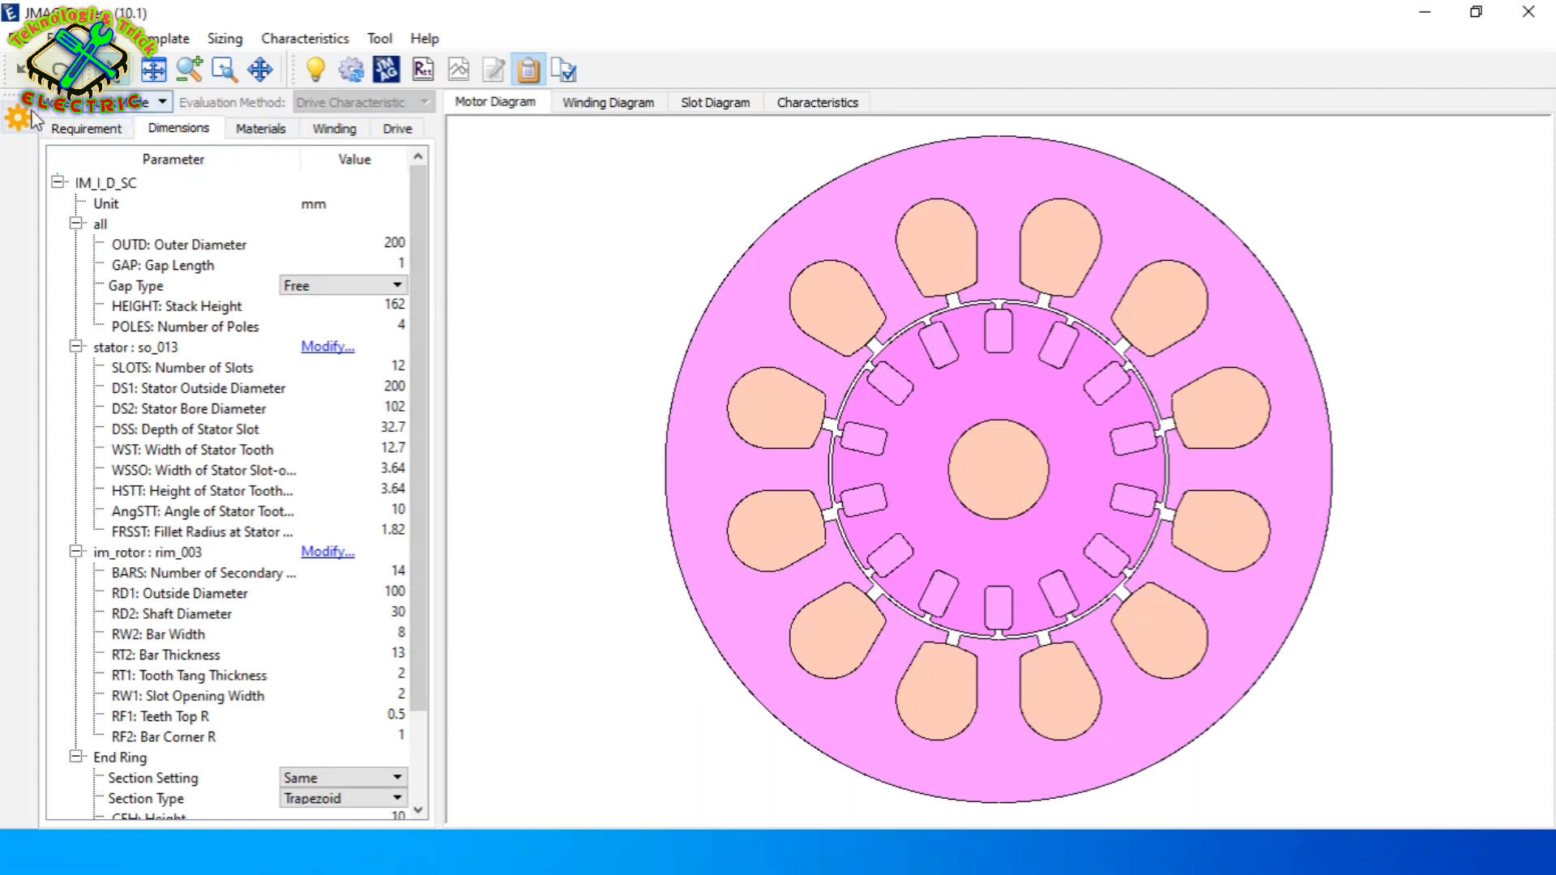
left_click(84, 129)
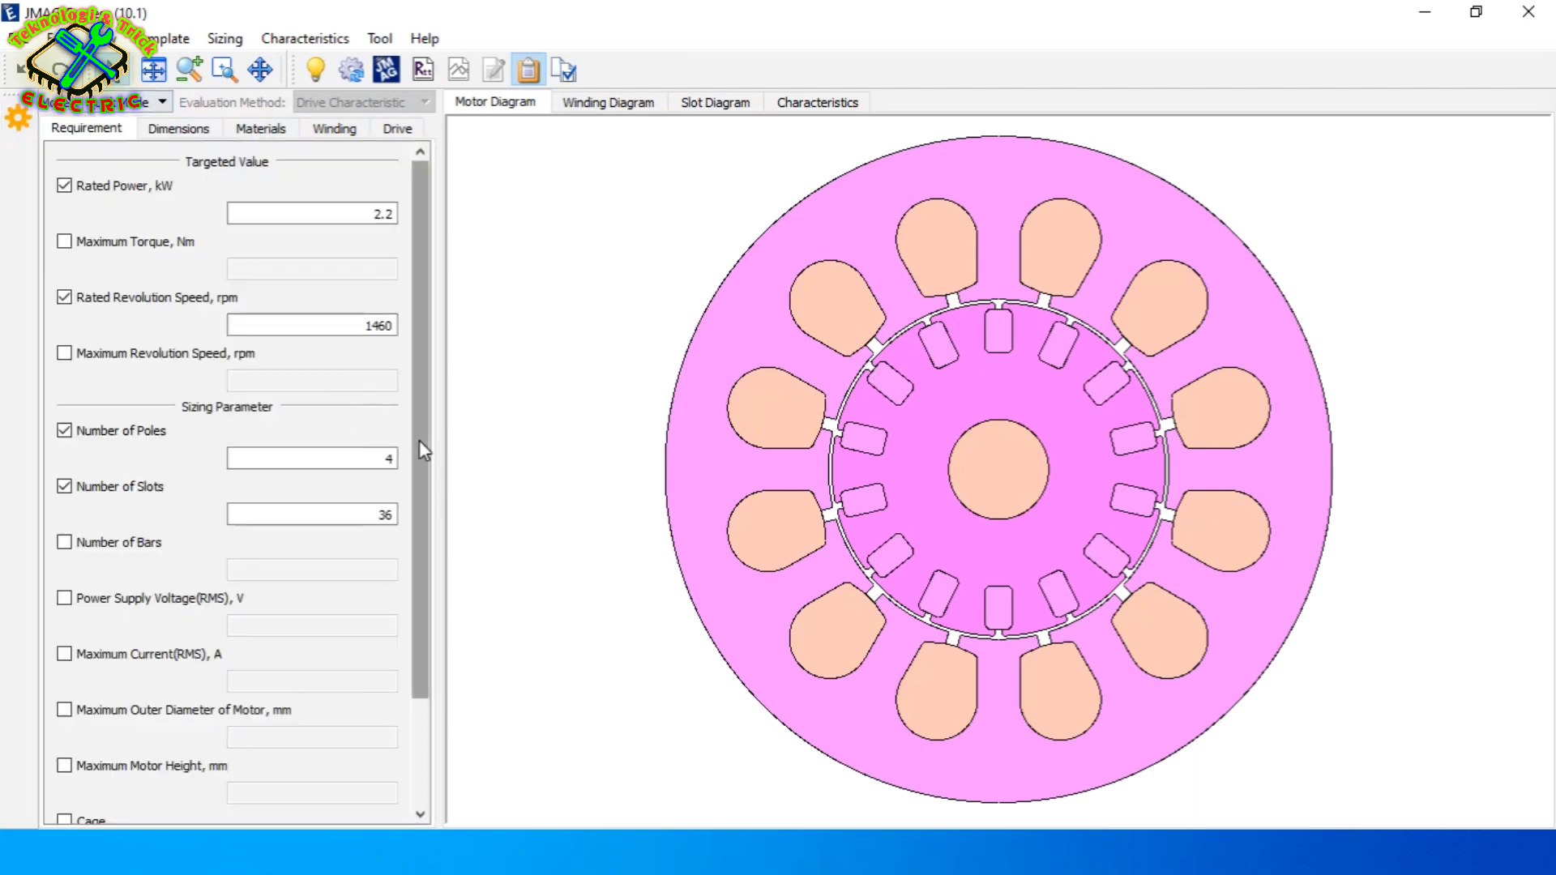
Apply the sizing requirements to create the recommended motor geometry
left_click_drag(420, 440, 430, 681)
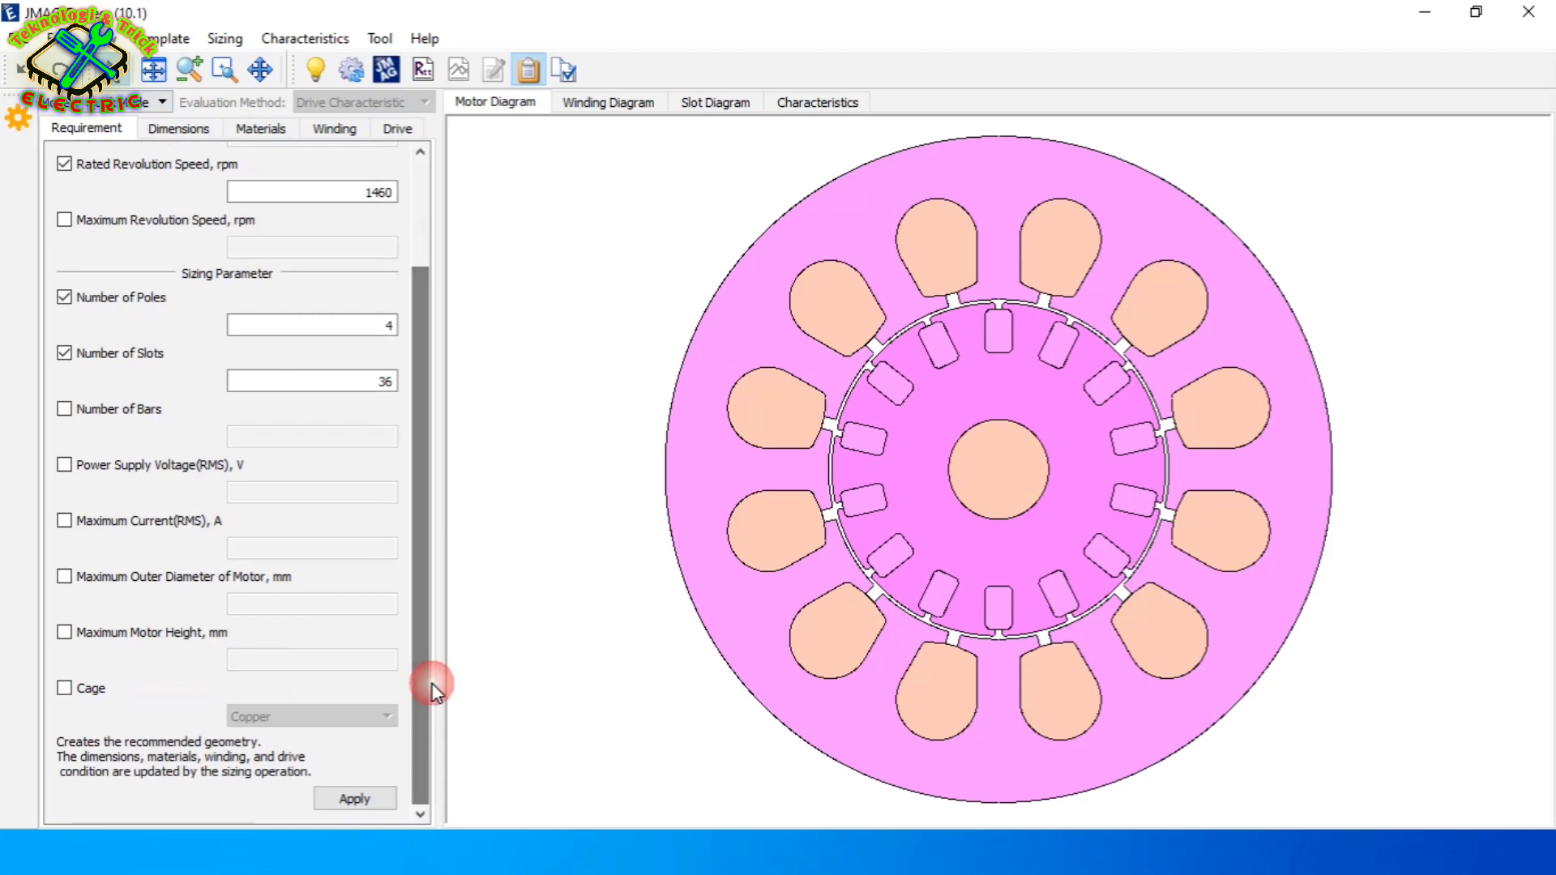
left_click(350, 799)
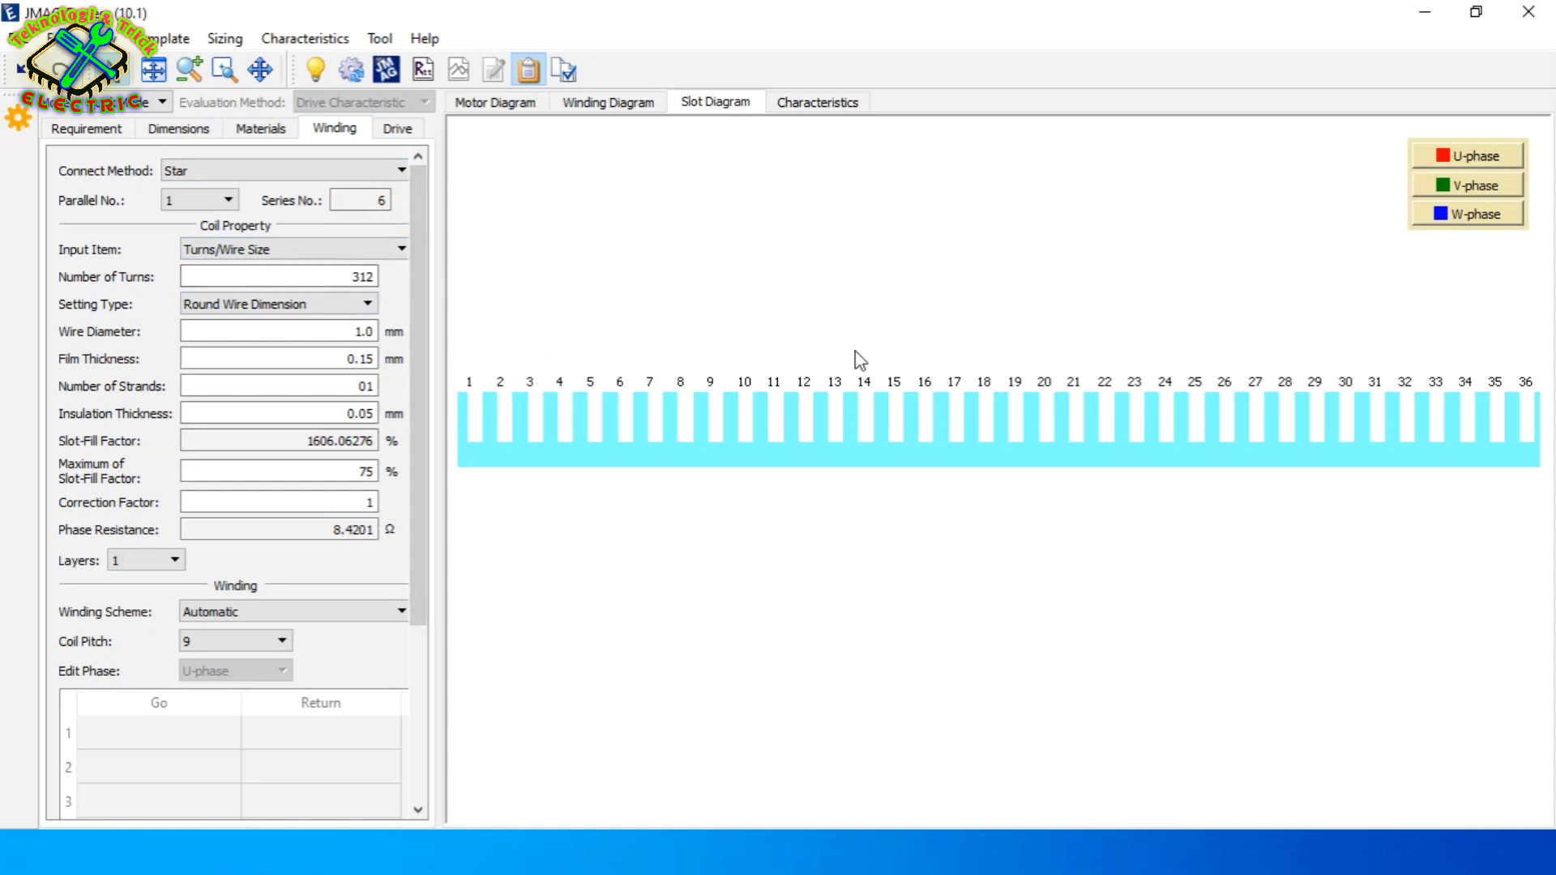
Set the coil's wire diameter to 1.1 mm and its insulation thickness to 0.5 mm
left_click(374, 330)
type("1")
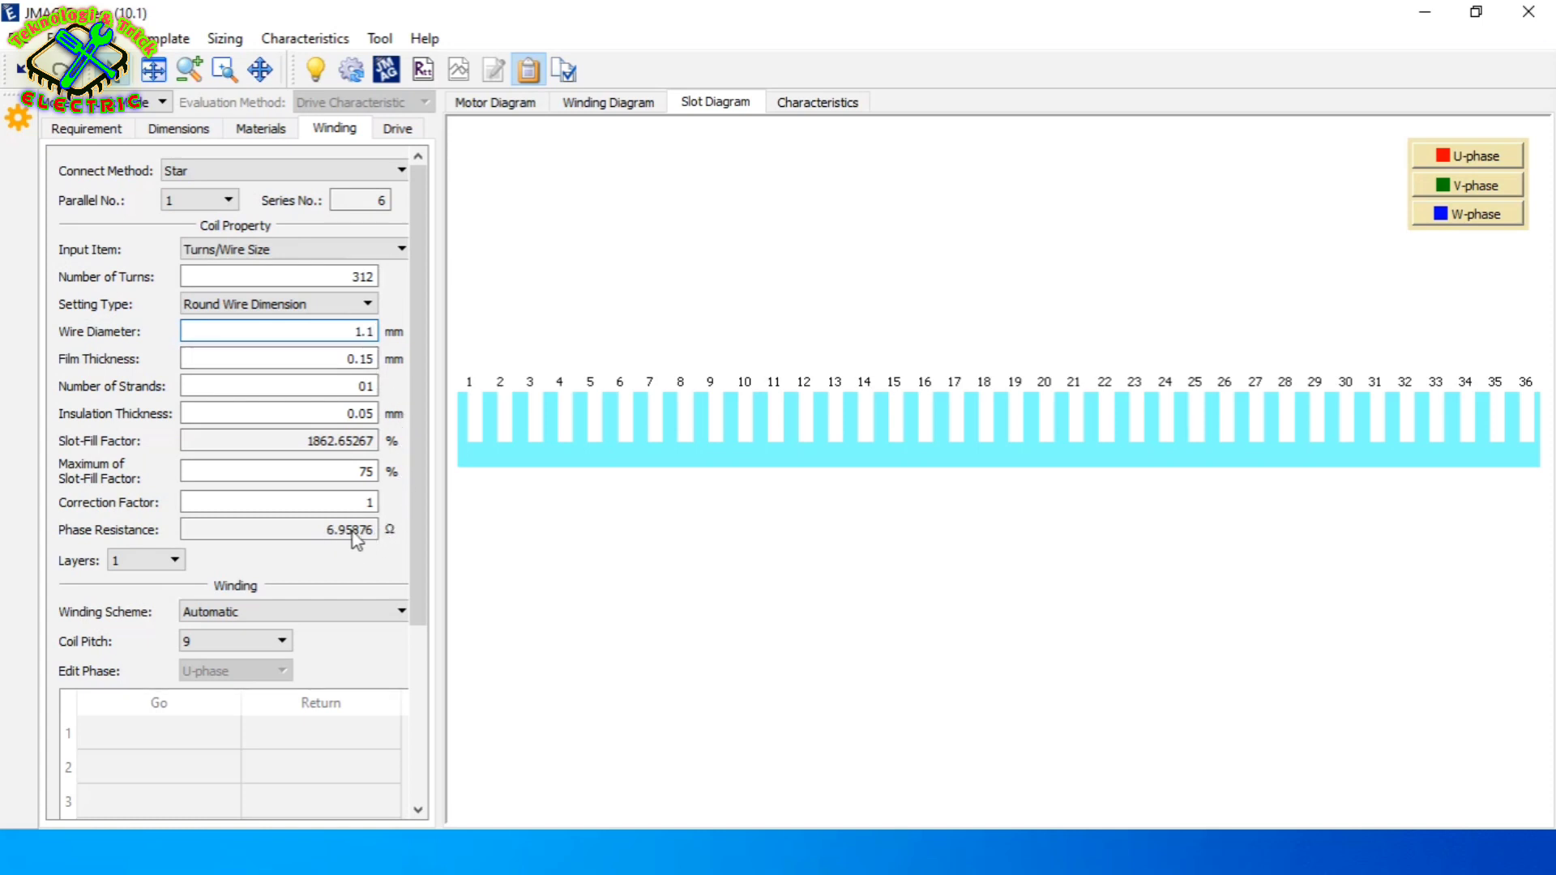
left_click(374, 407)
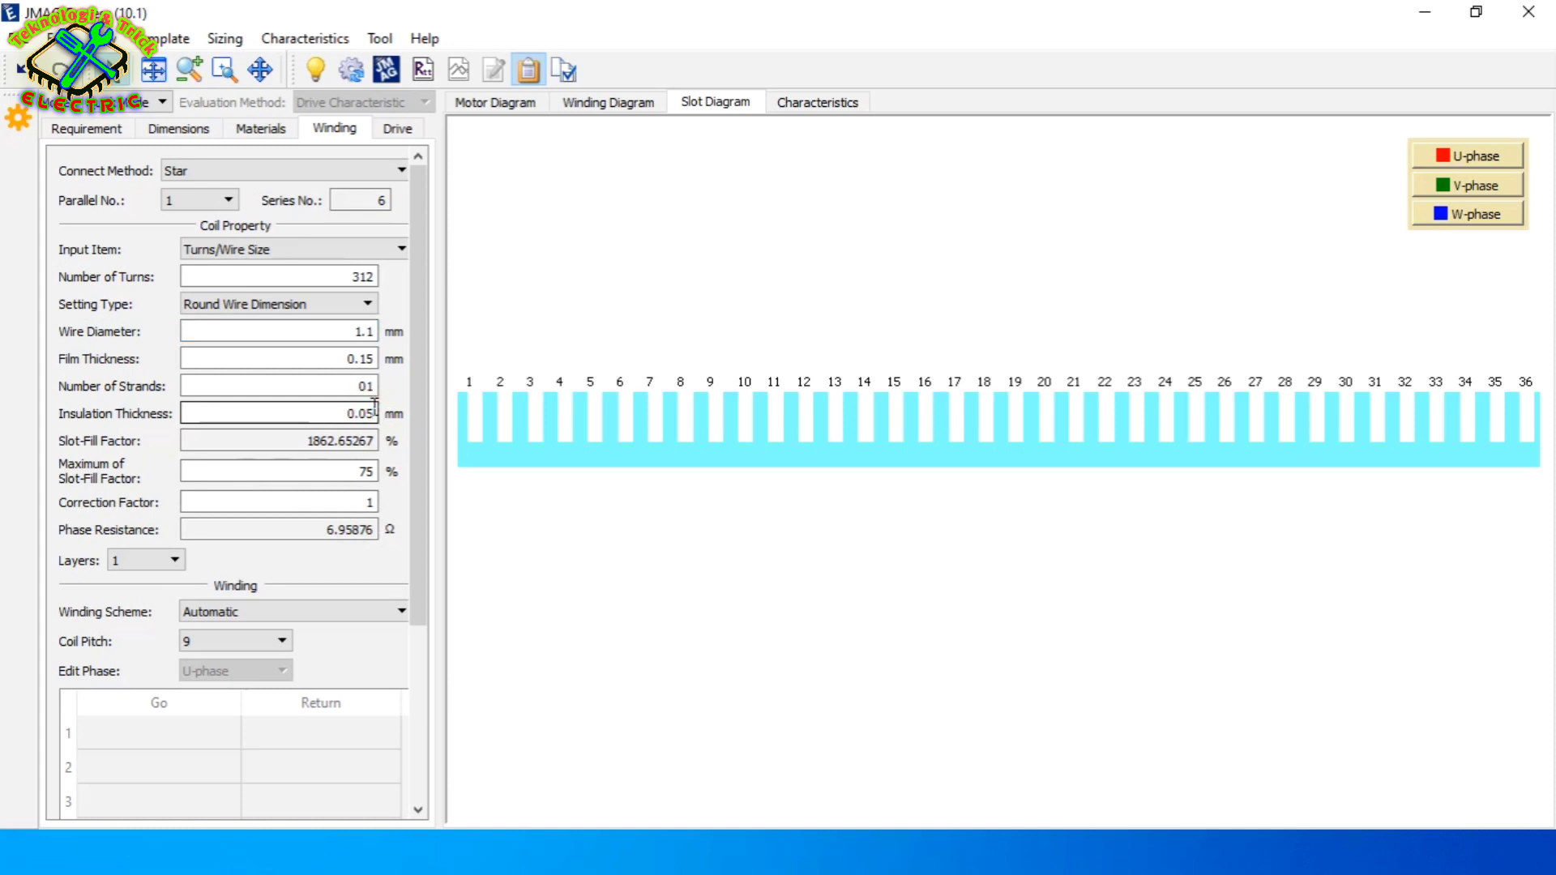
key("BackSpace")
key("BackSpace")
type("5")
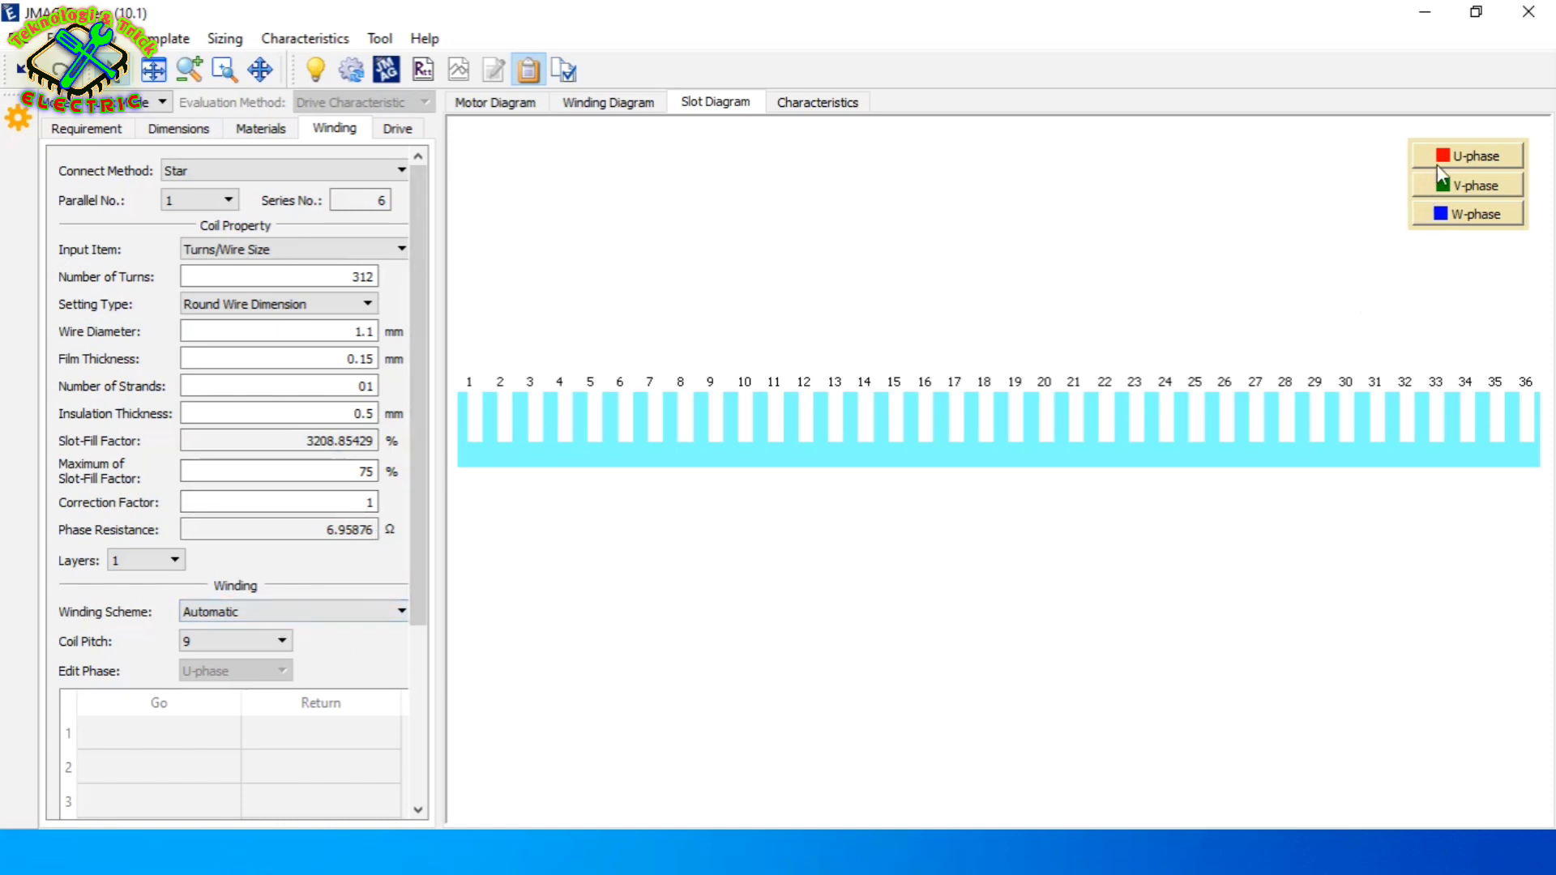
Display the U-phase, V-phase and W-phase windings in the slot diagram
left_click(1470, 154)
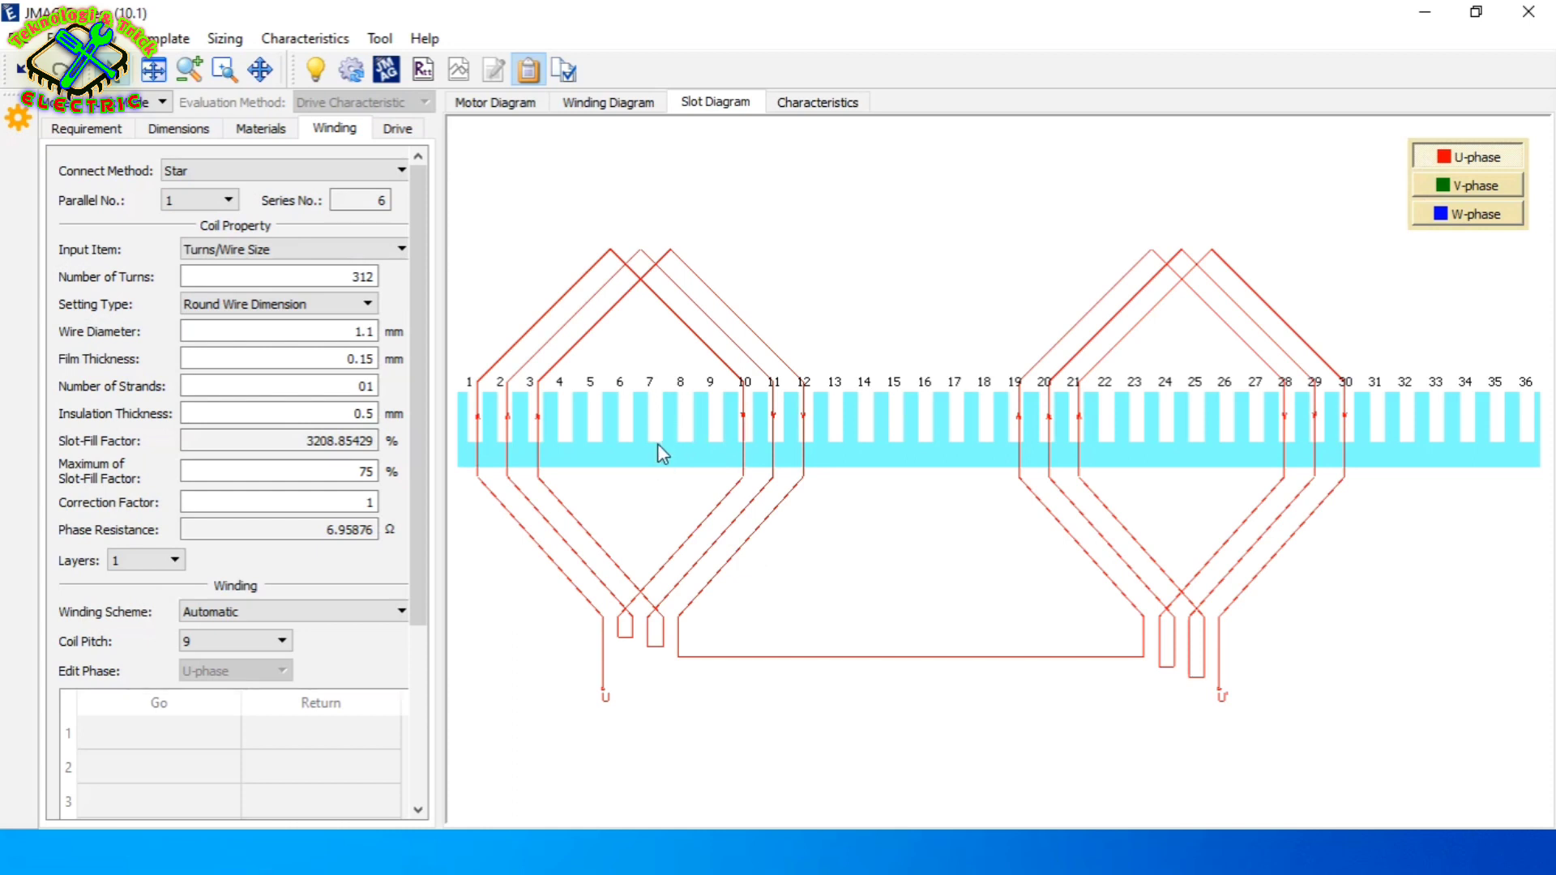
left_click(1475, 189)
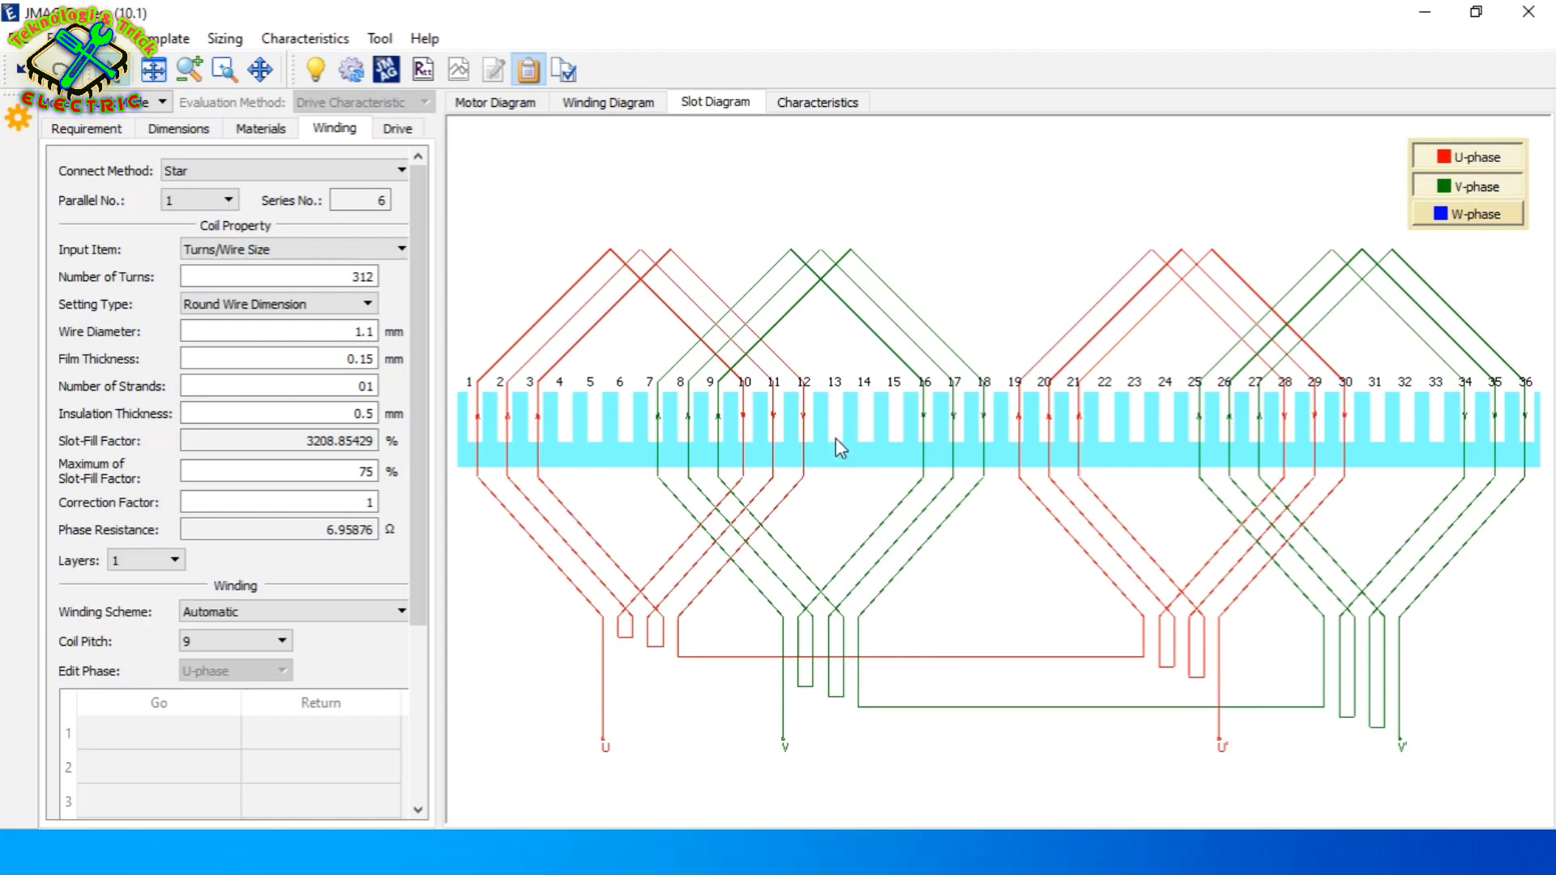
left_click(1459, 215)
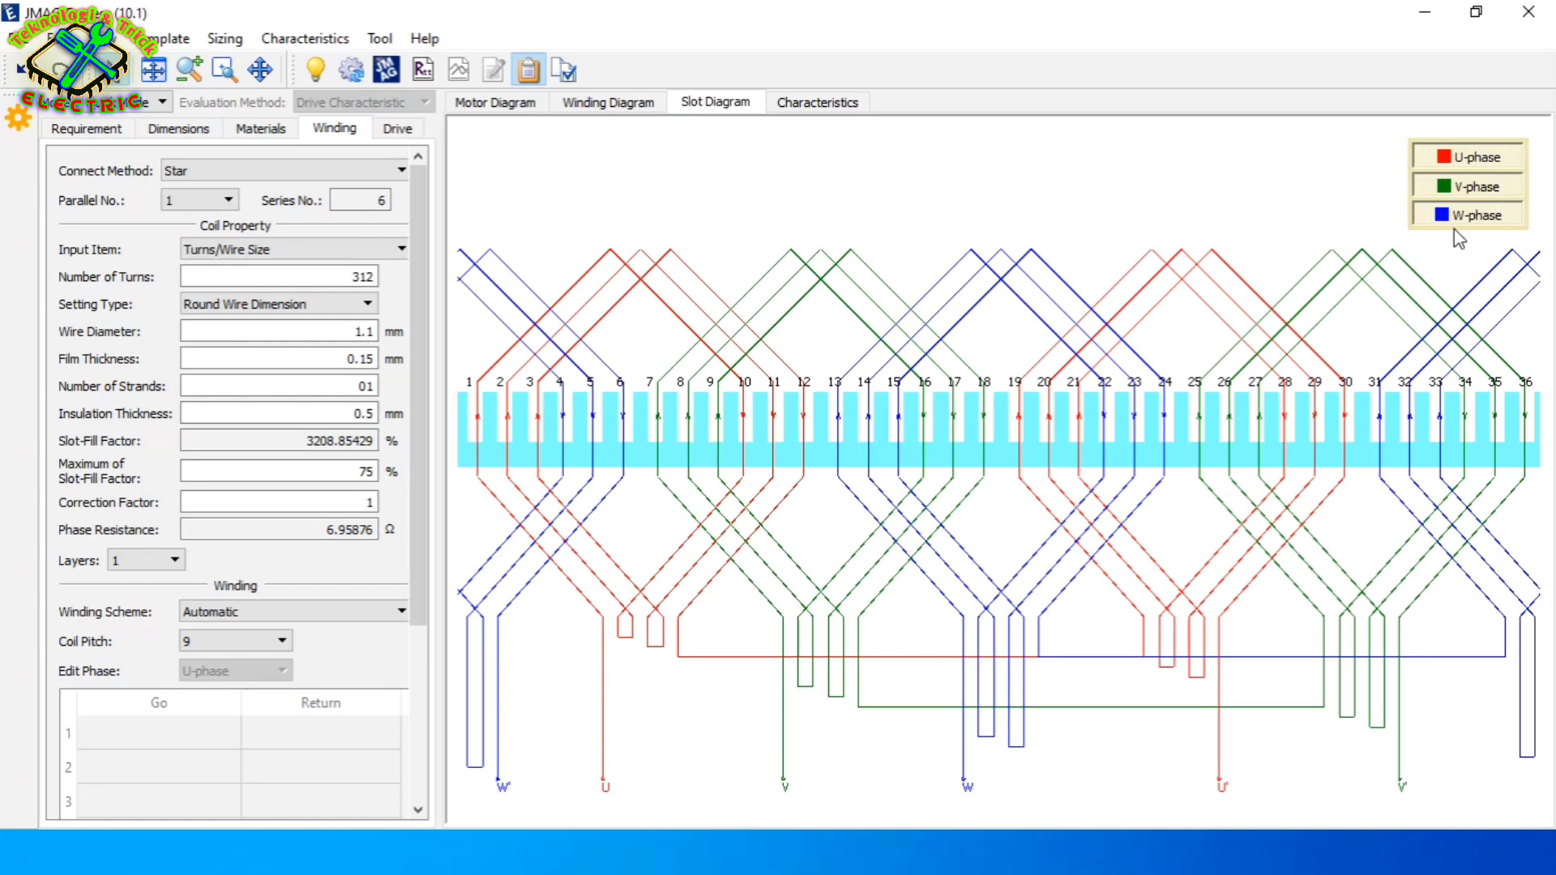
left_click(85, 127)
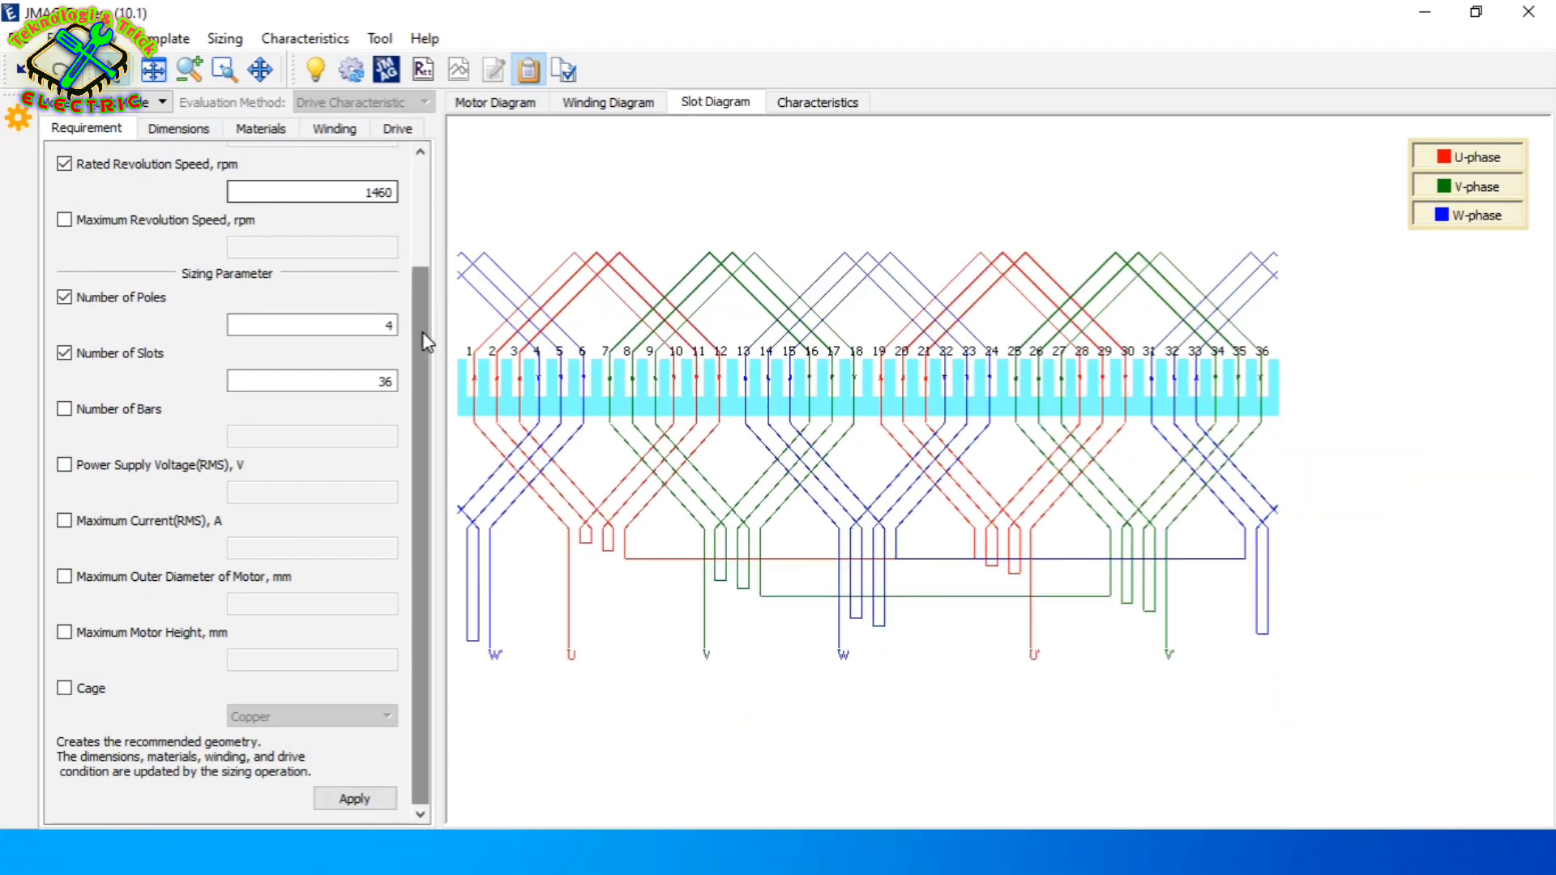
left_click_drag(427, 340, 427, 236)
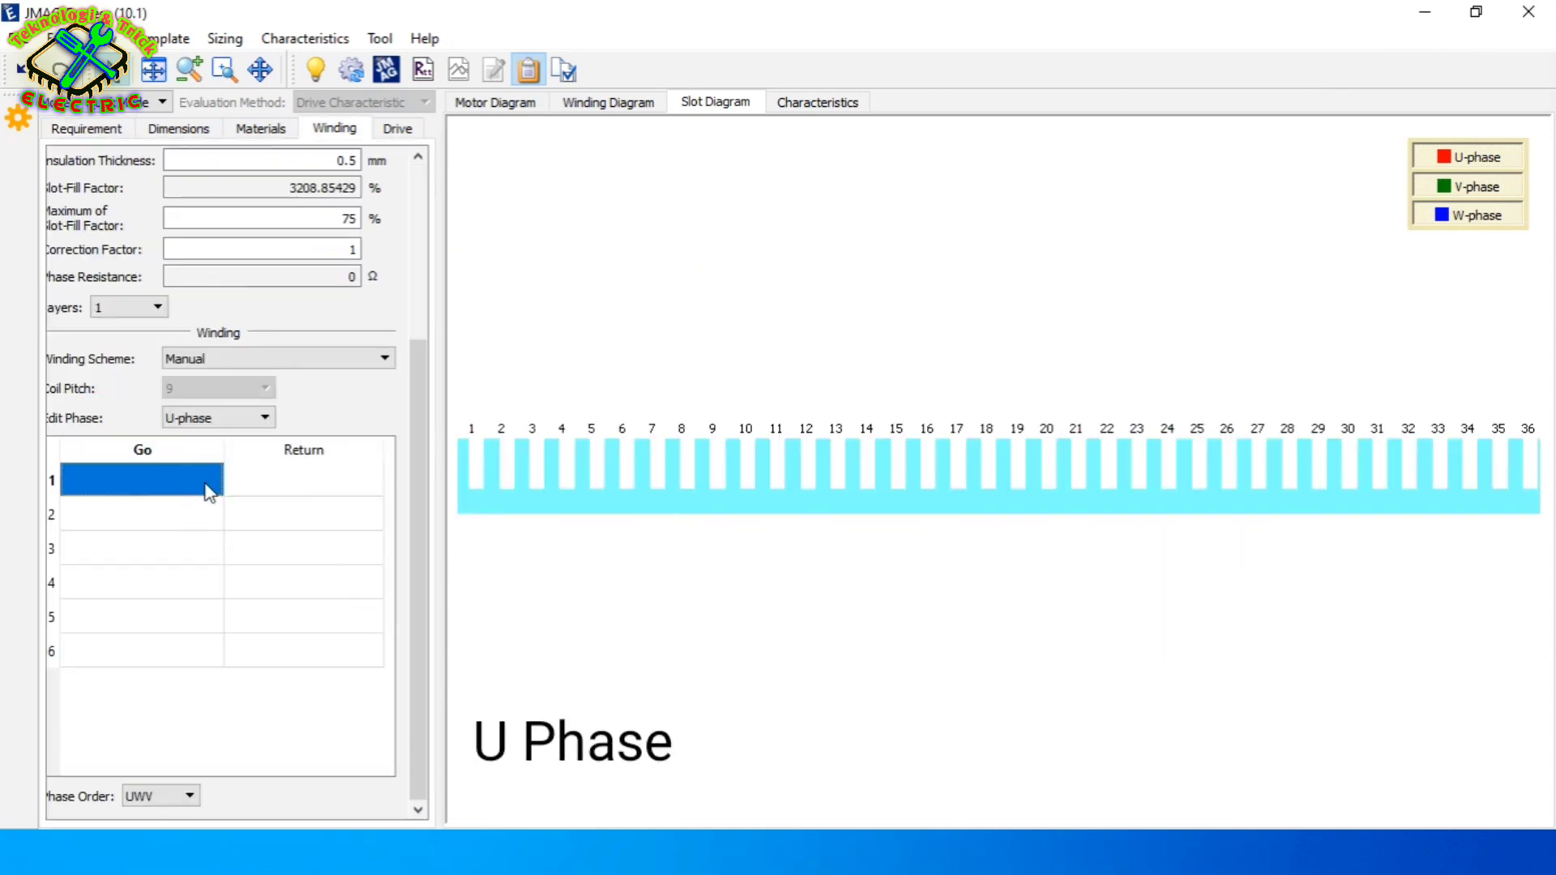
Enter the Go slots 3, 2 and 1 for the first three U-phase coils of the manual winding
type("3")
left_click(197, 521)
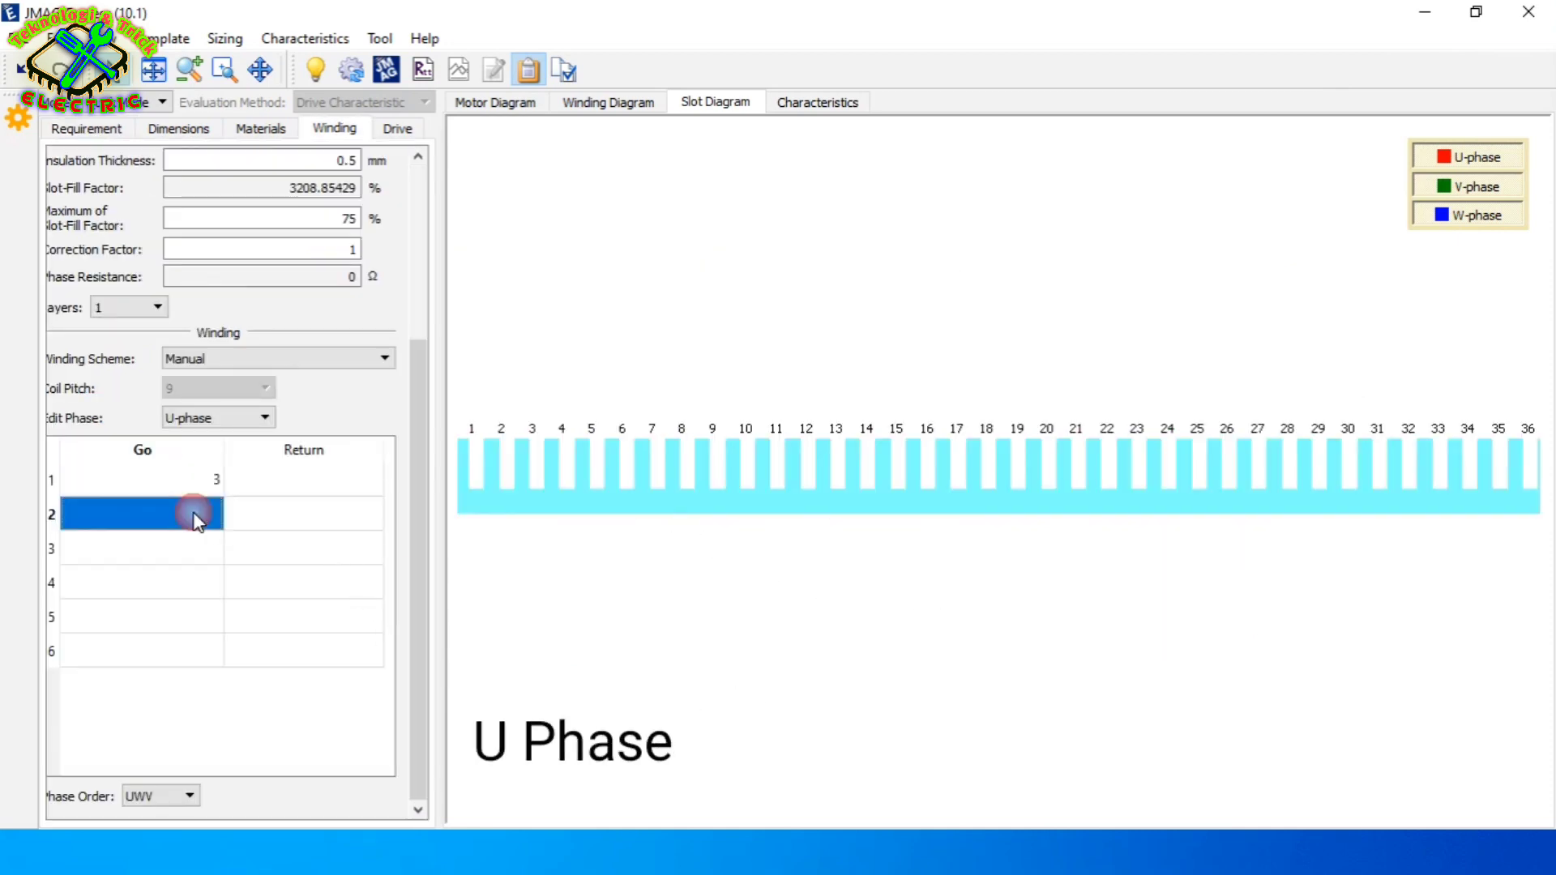
key("Down")
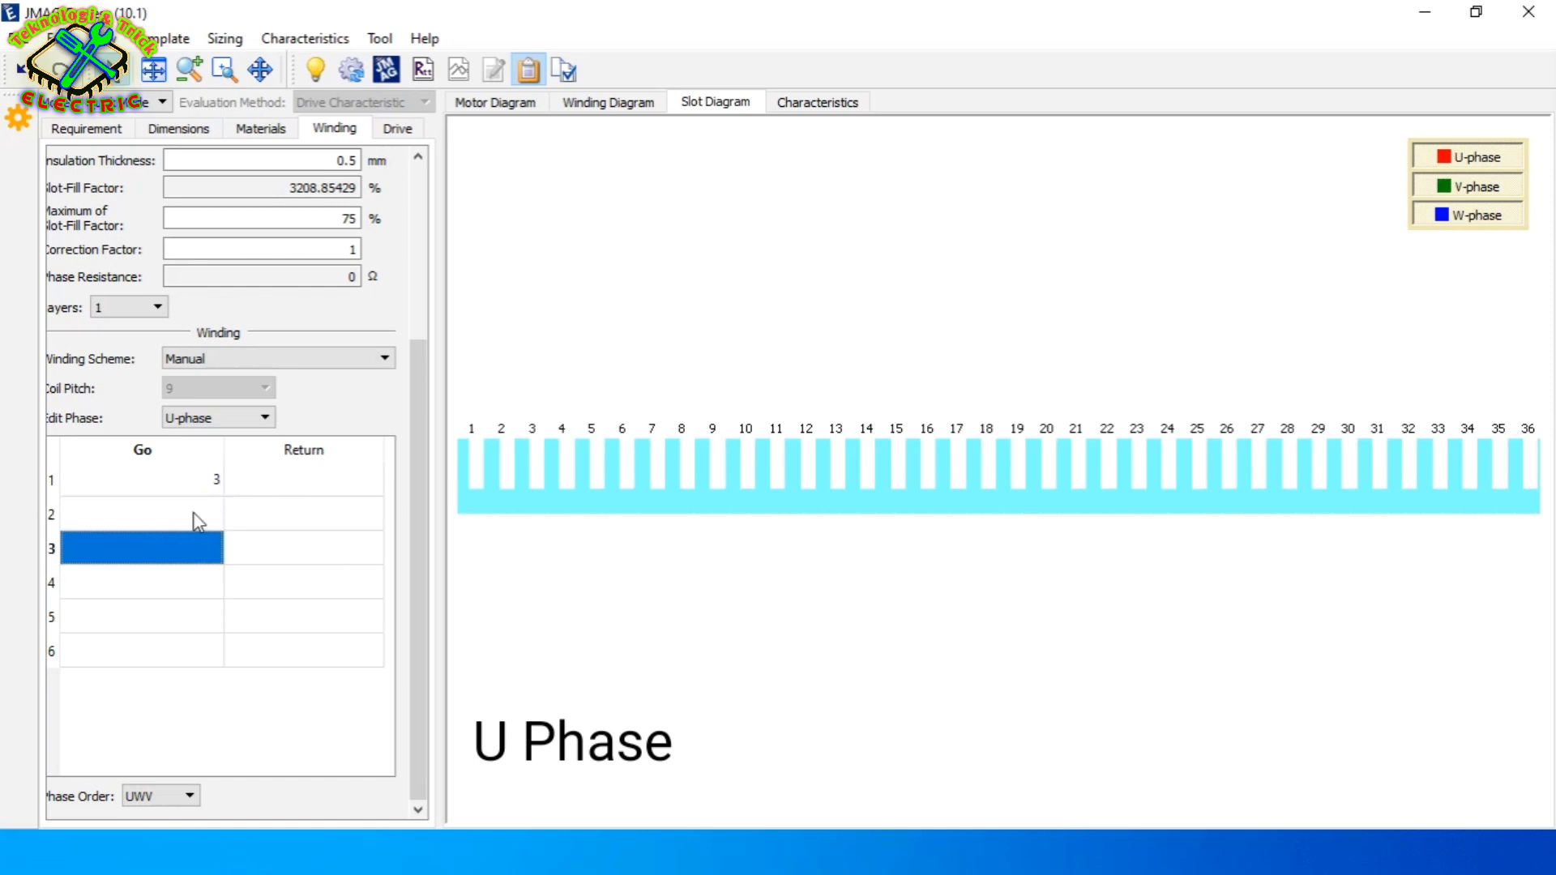
type("2")
key("Return")
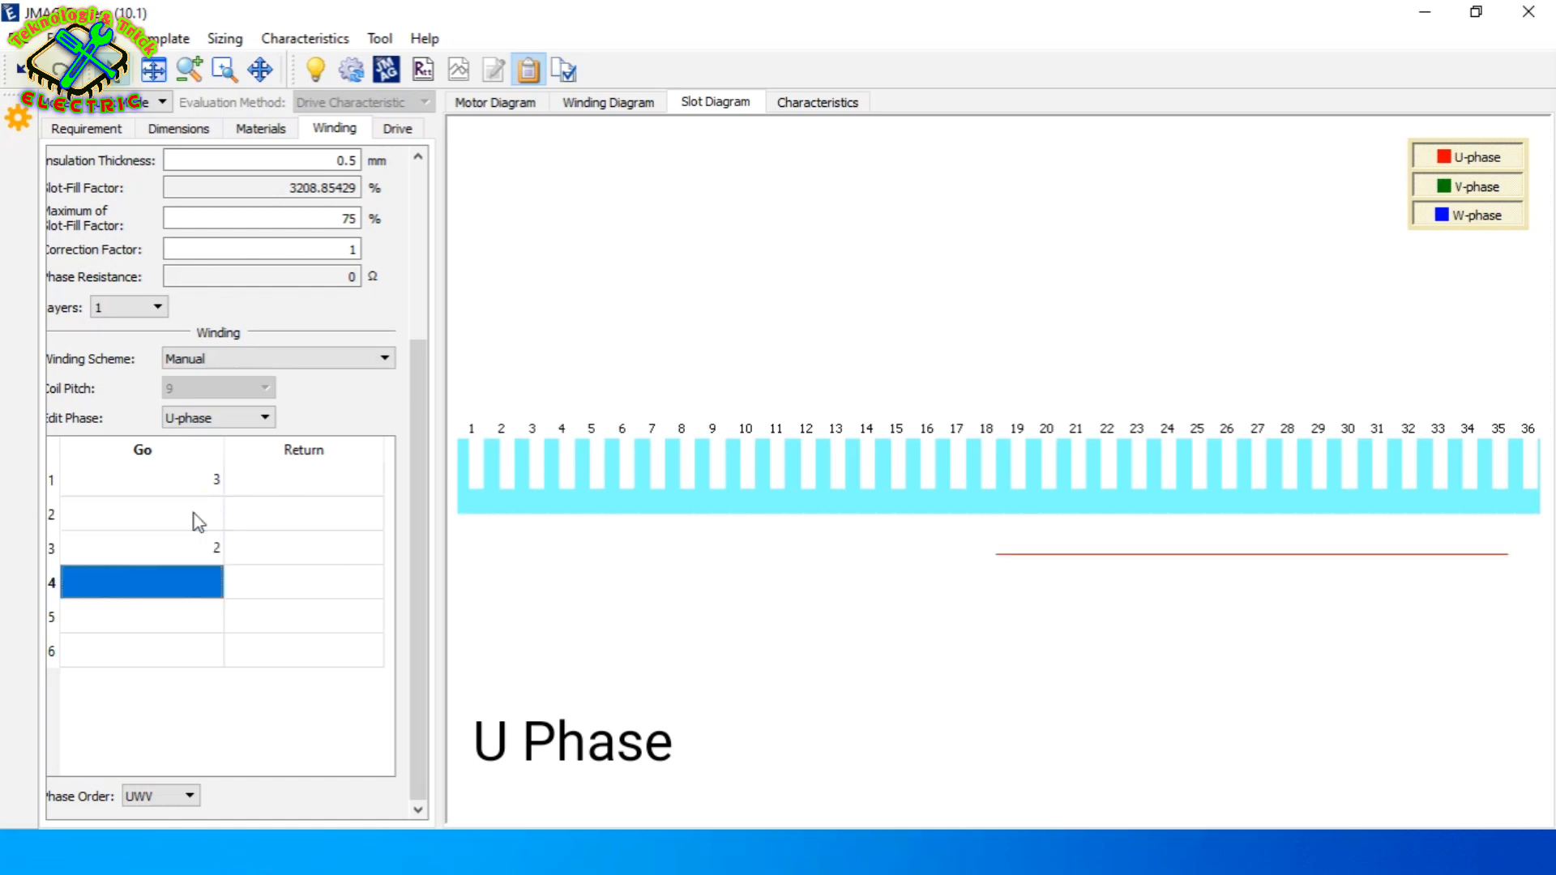
key("Up")
key("Up")
type("2")
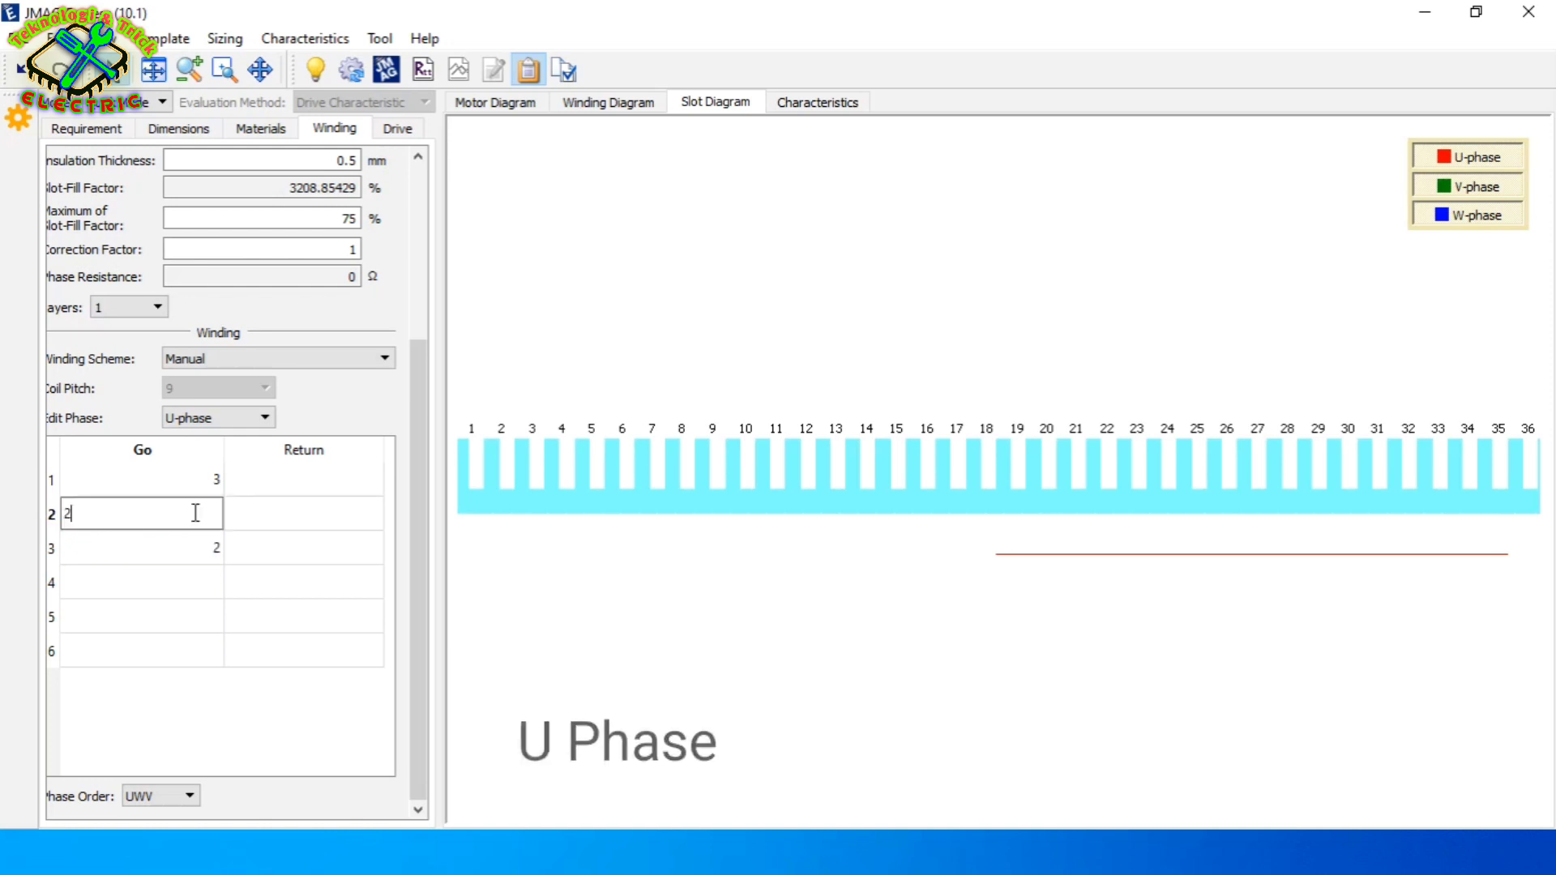
key("Return")
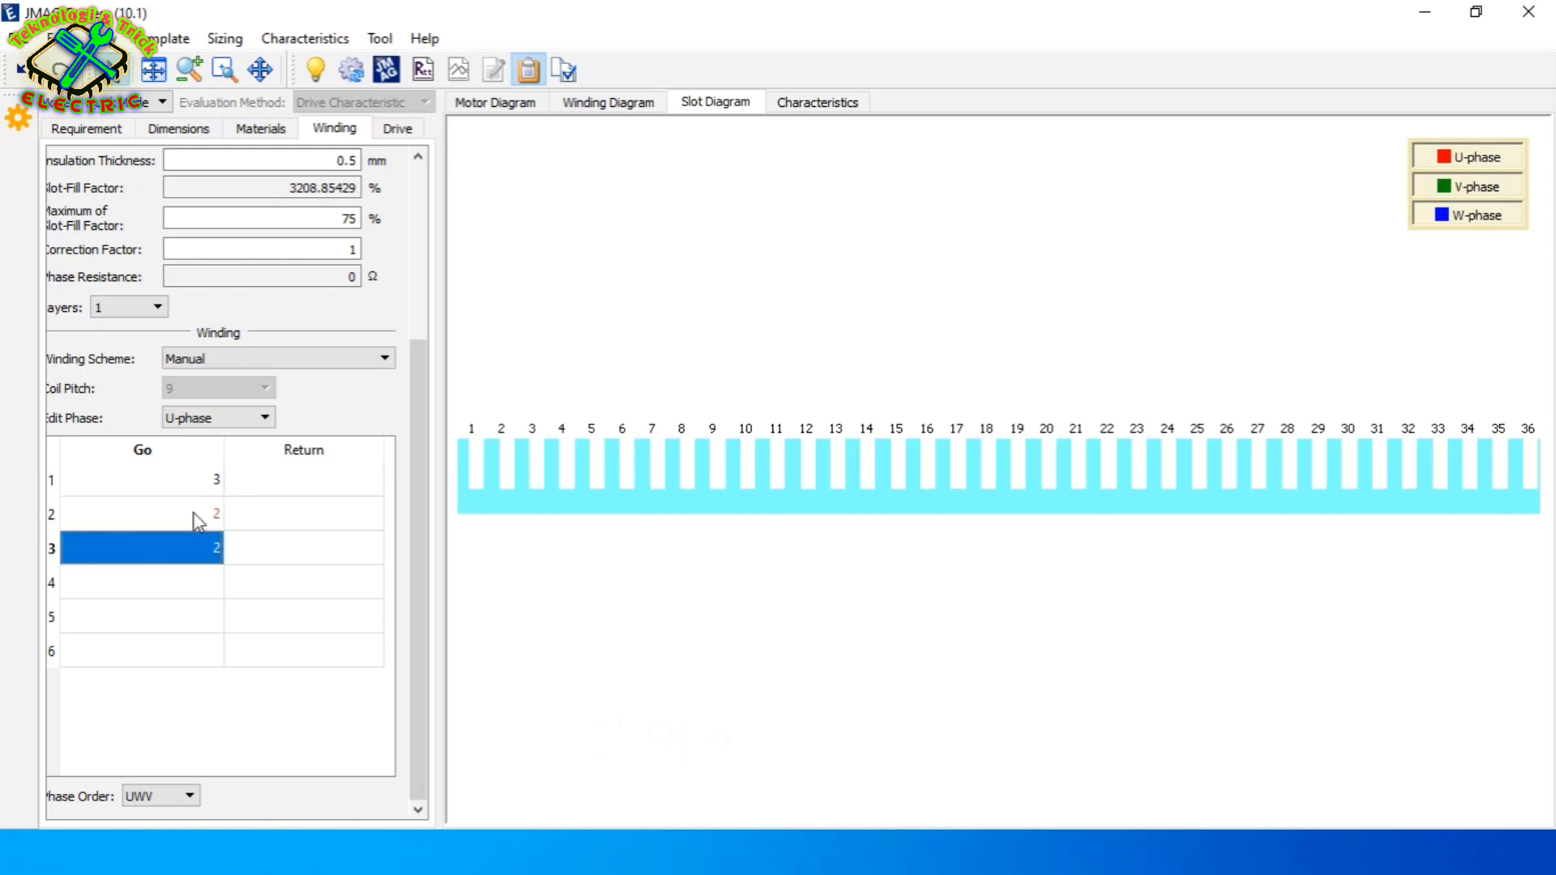
left_click(197, 519)
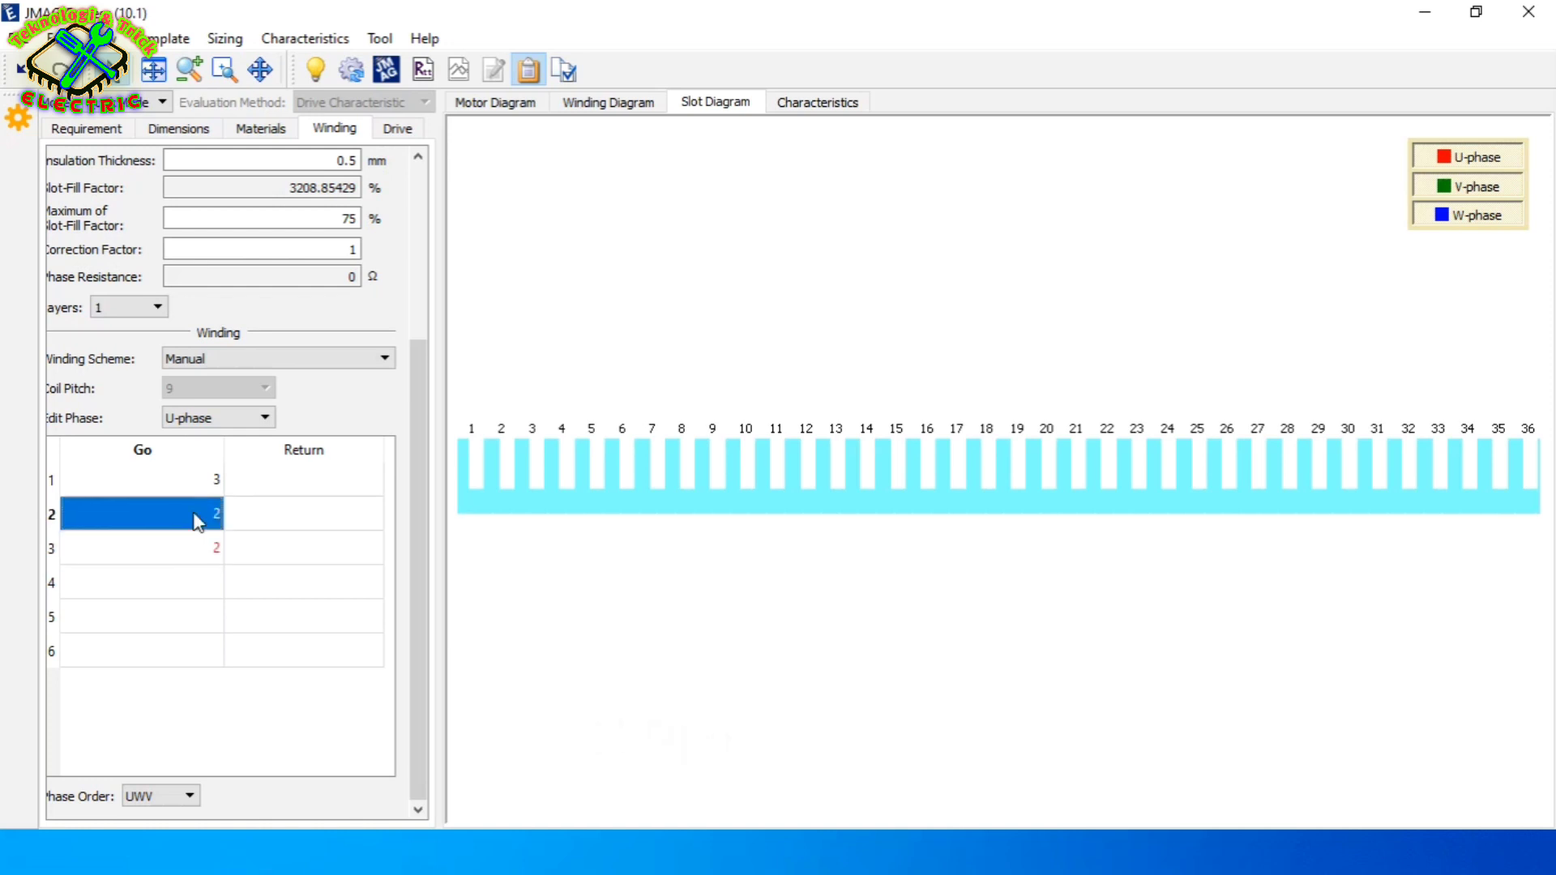
key("Down")
type("1")
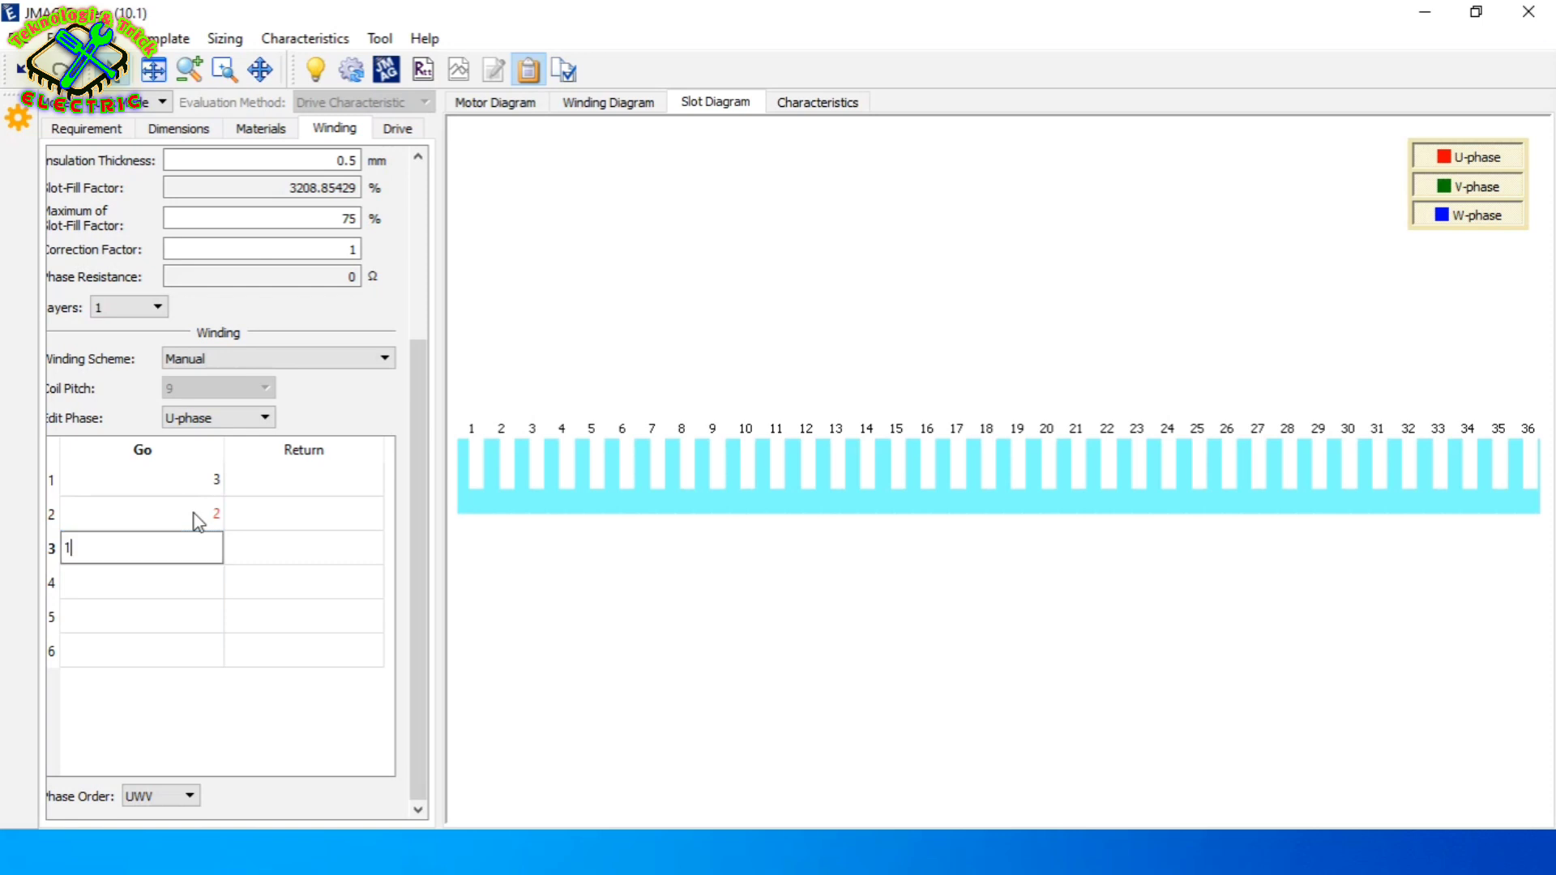
left_click(197, 519)
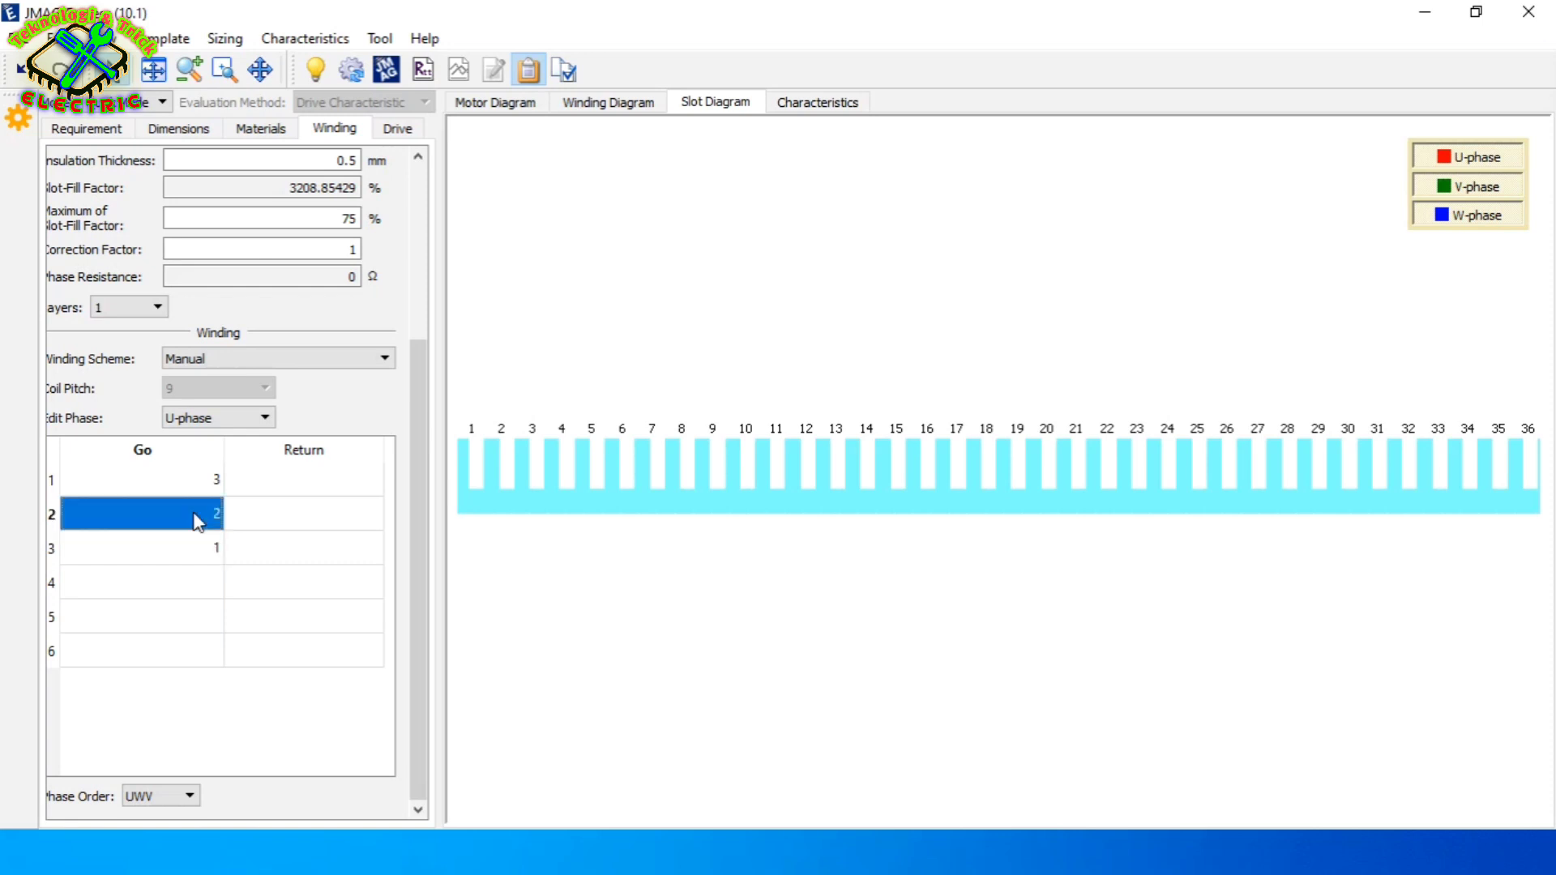
Enter the Return slots 10, 11 and 12 for the first three U-phase coils
key("Up")
key("Right")
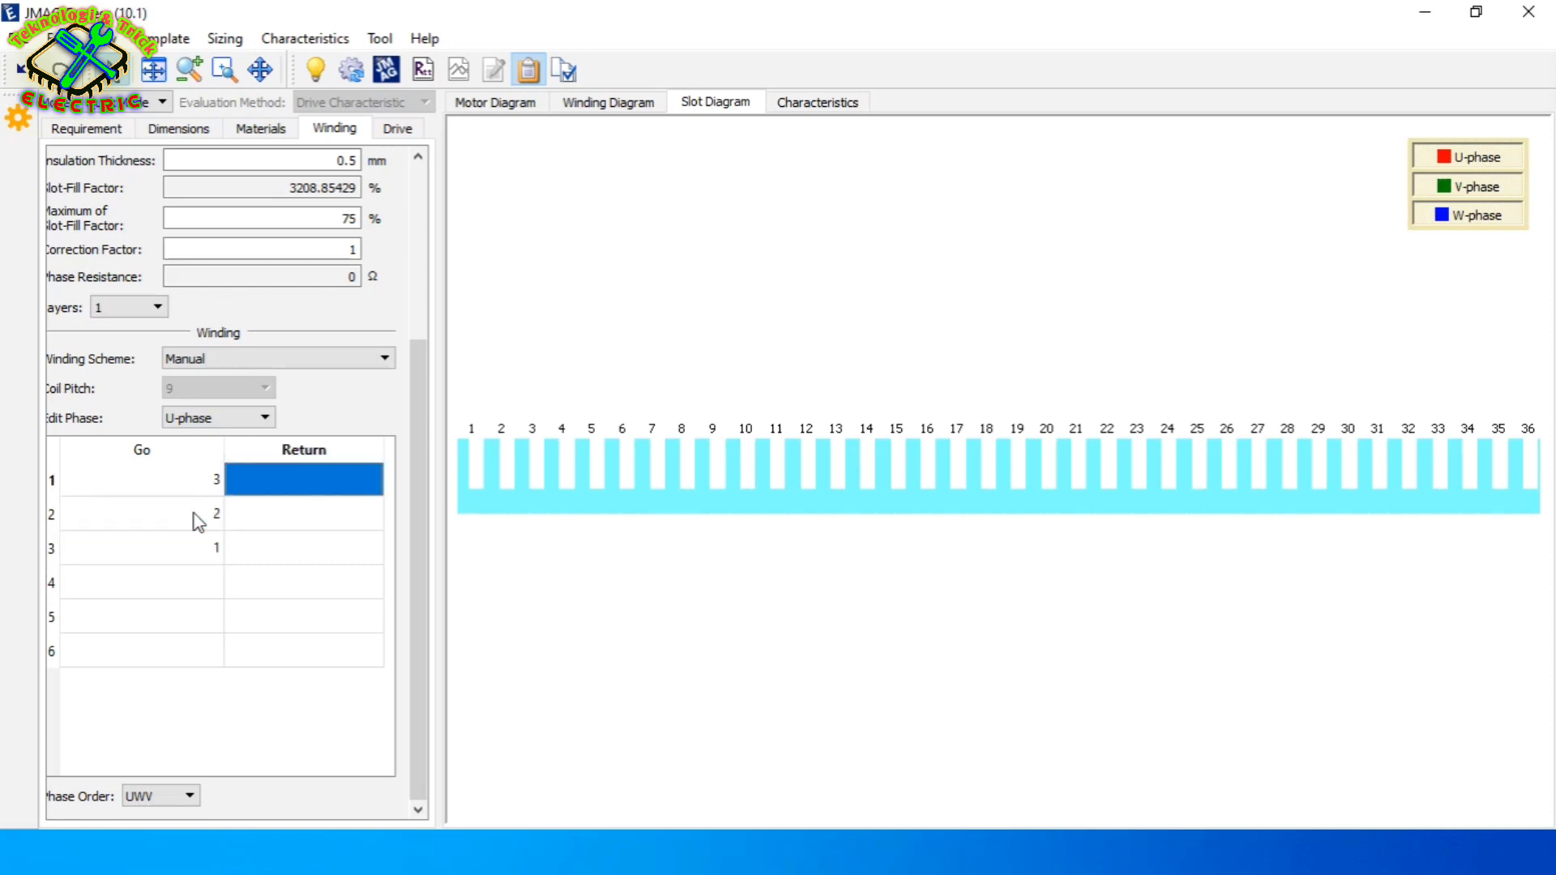
type("10")
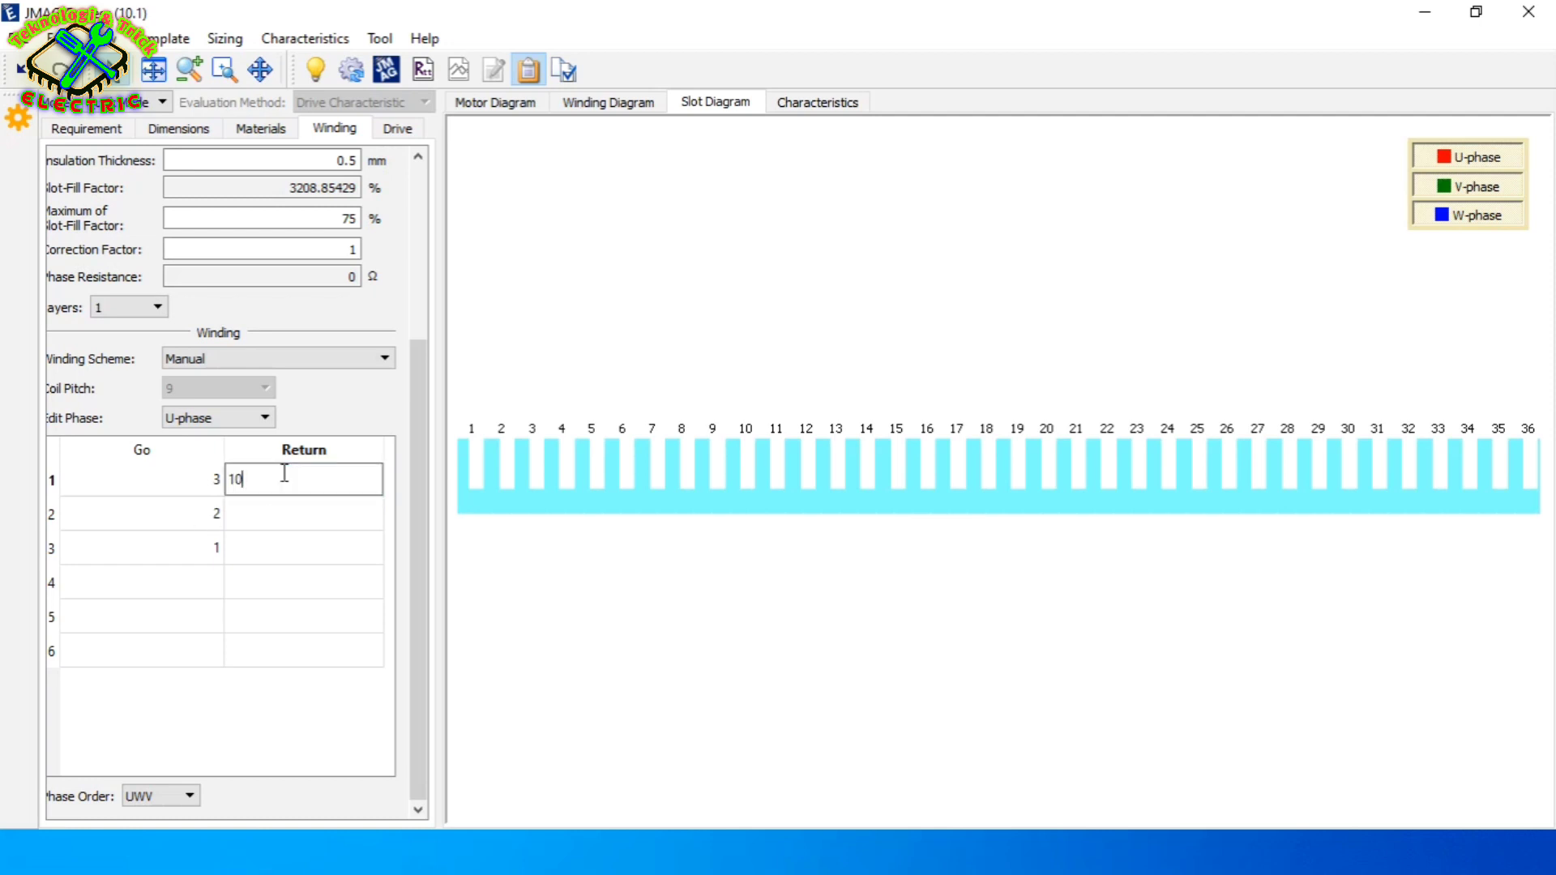
key("Return")
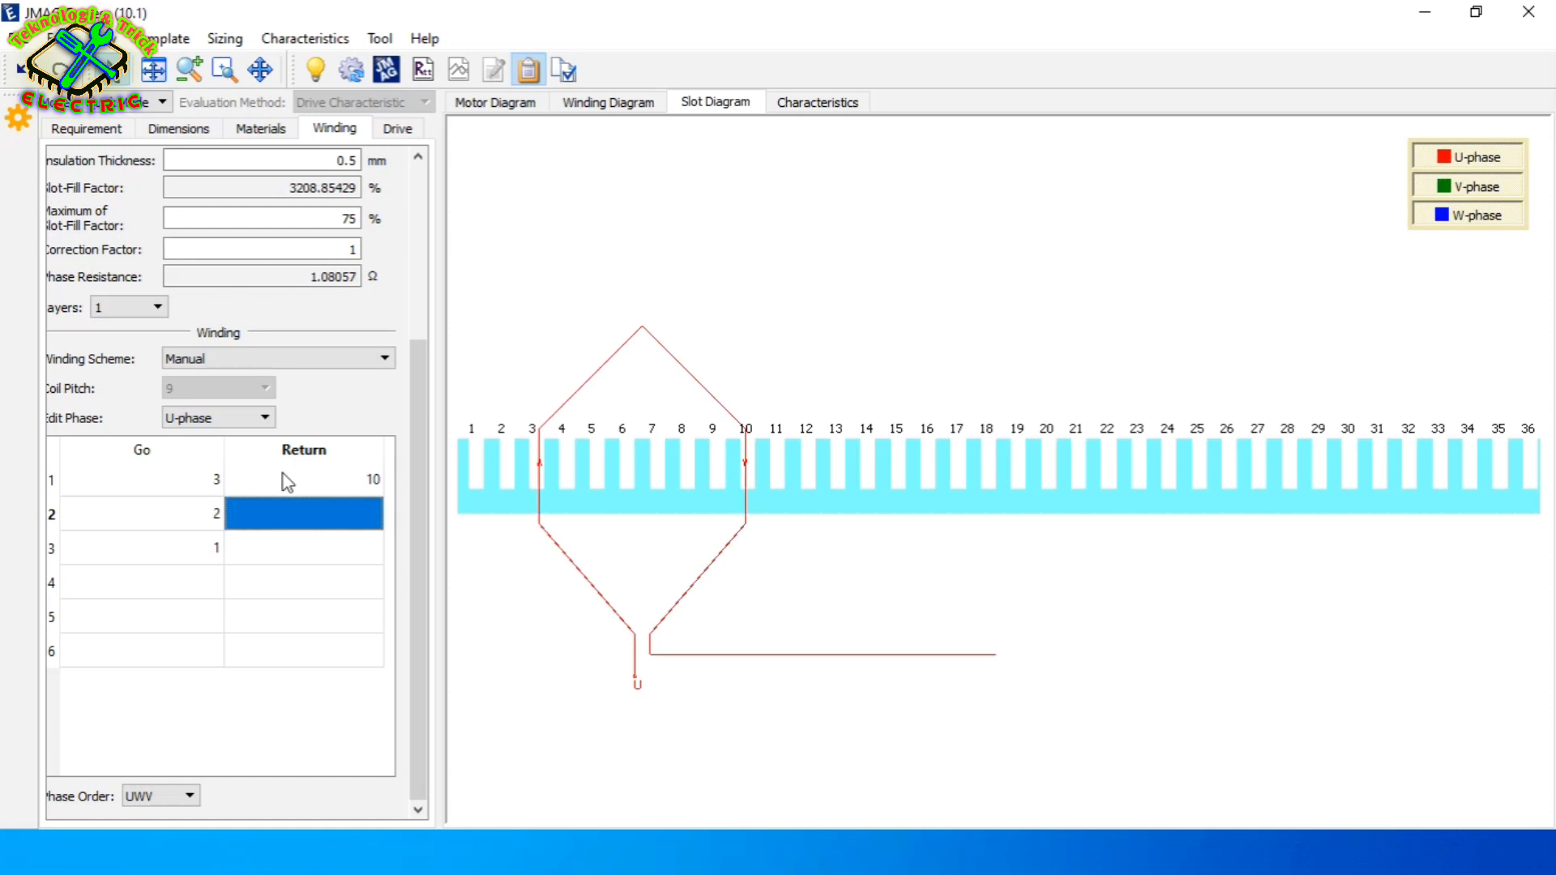
type("11")
key("Return")
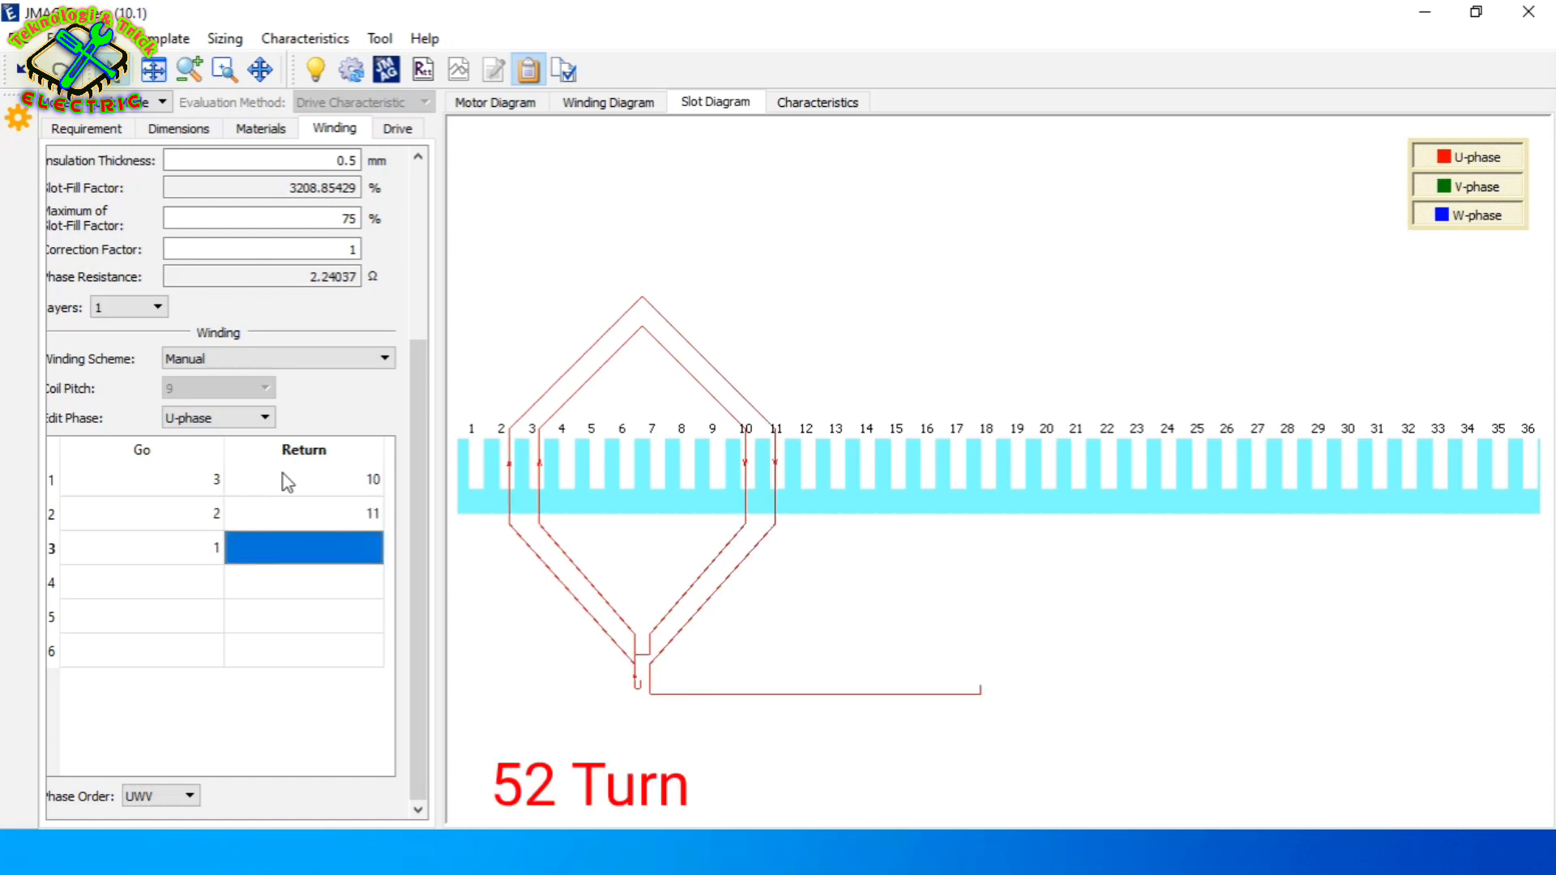
type("12")
key("Return")
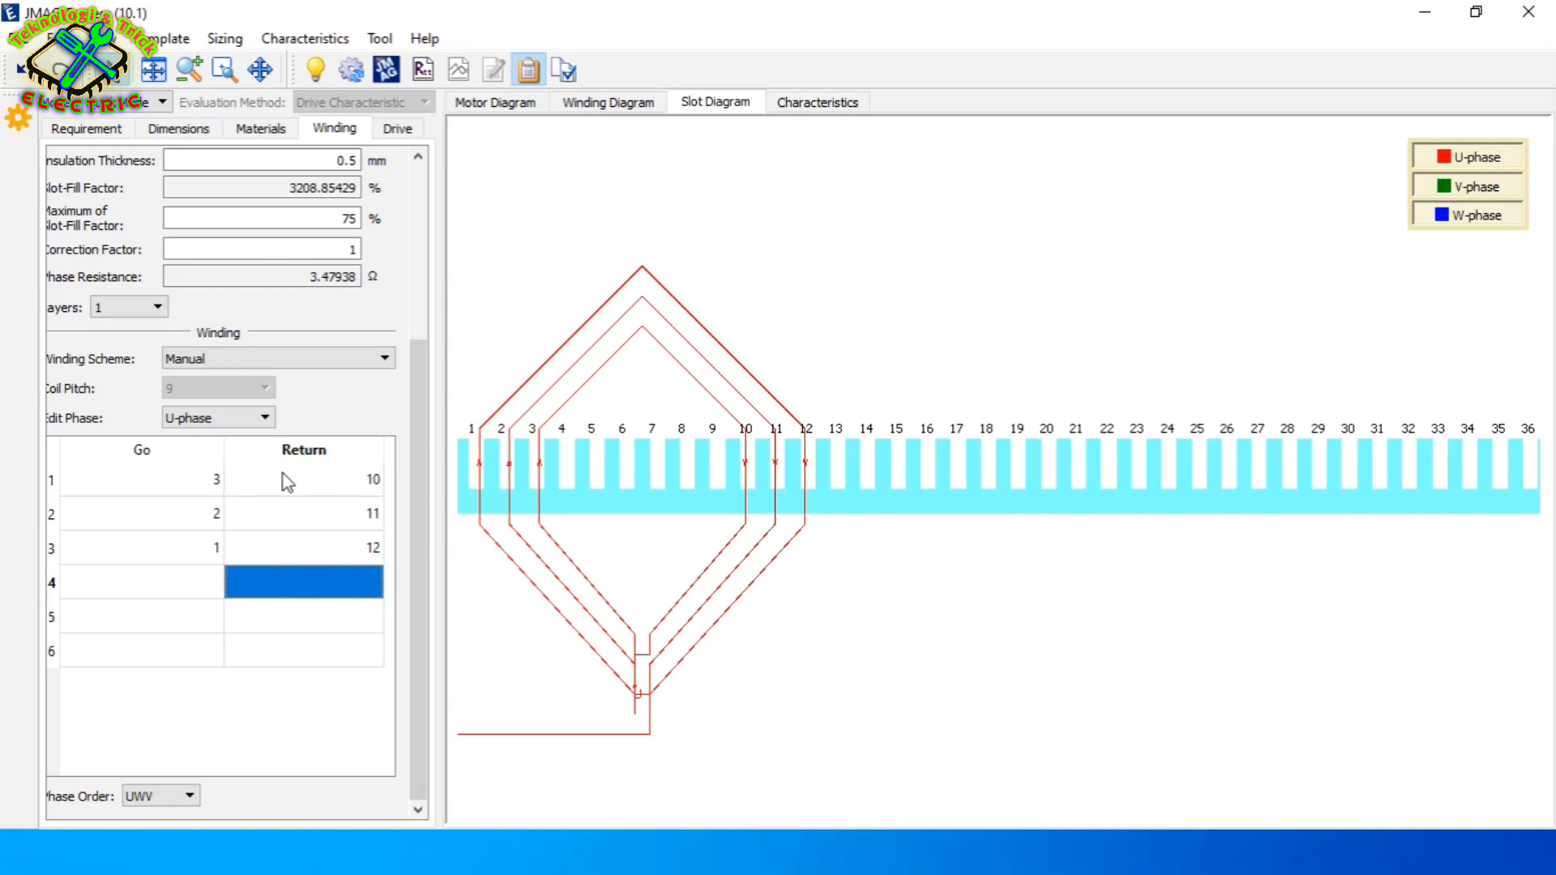
Enter the Go slots 21, 20 and 19 for U-phase coils 4 to 6 of the manual winding
key("Left")
type("2")
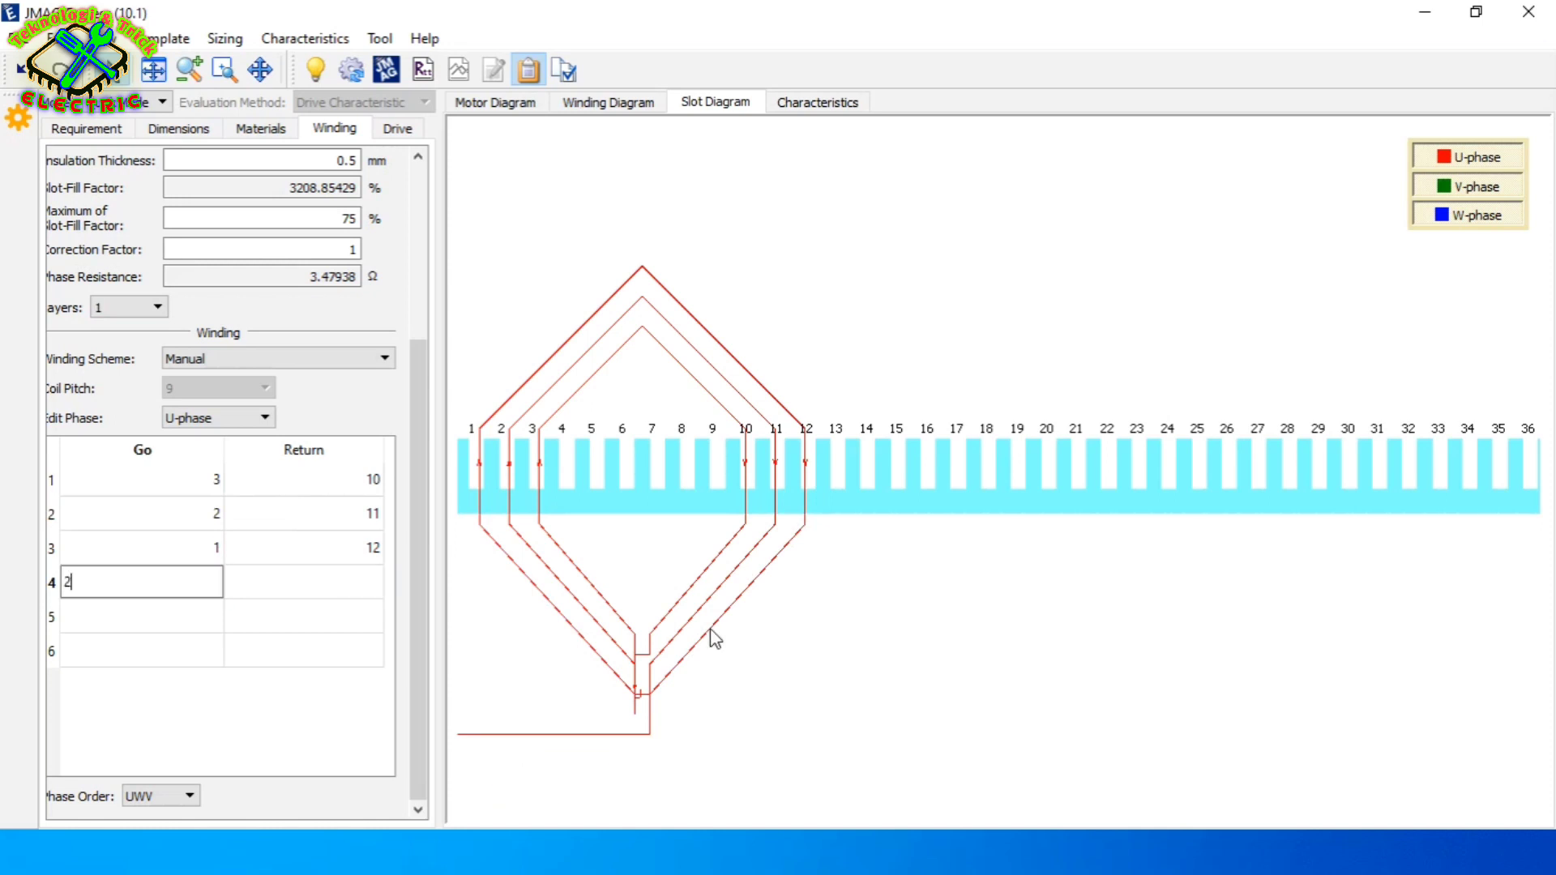
type("1")
key("Return")
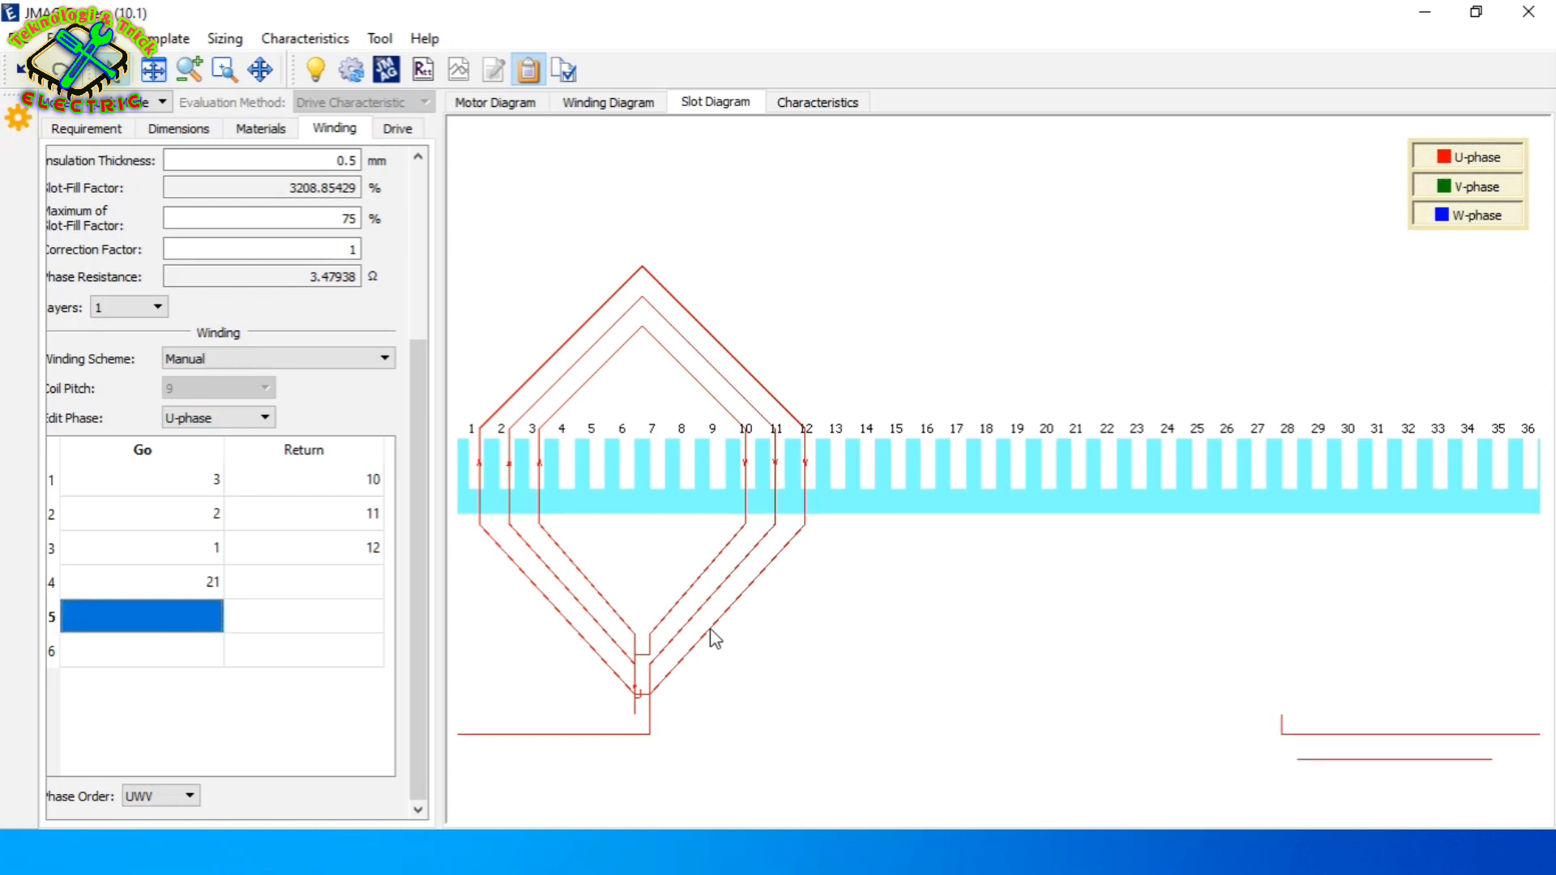
type("20")
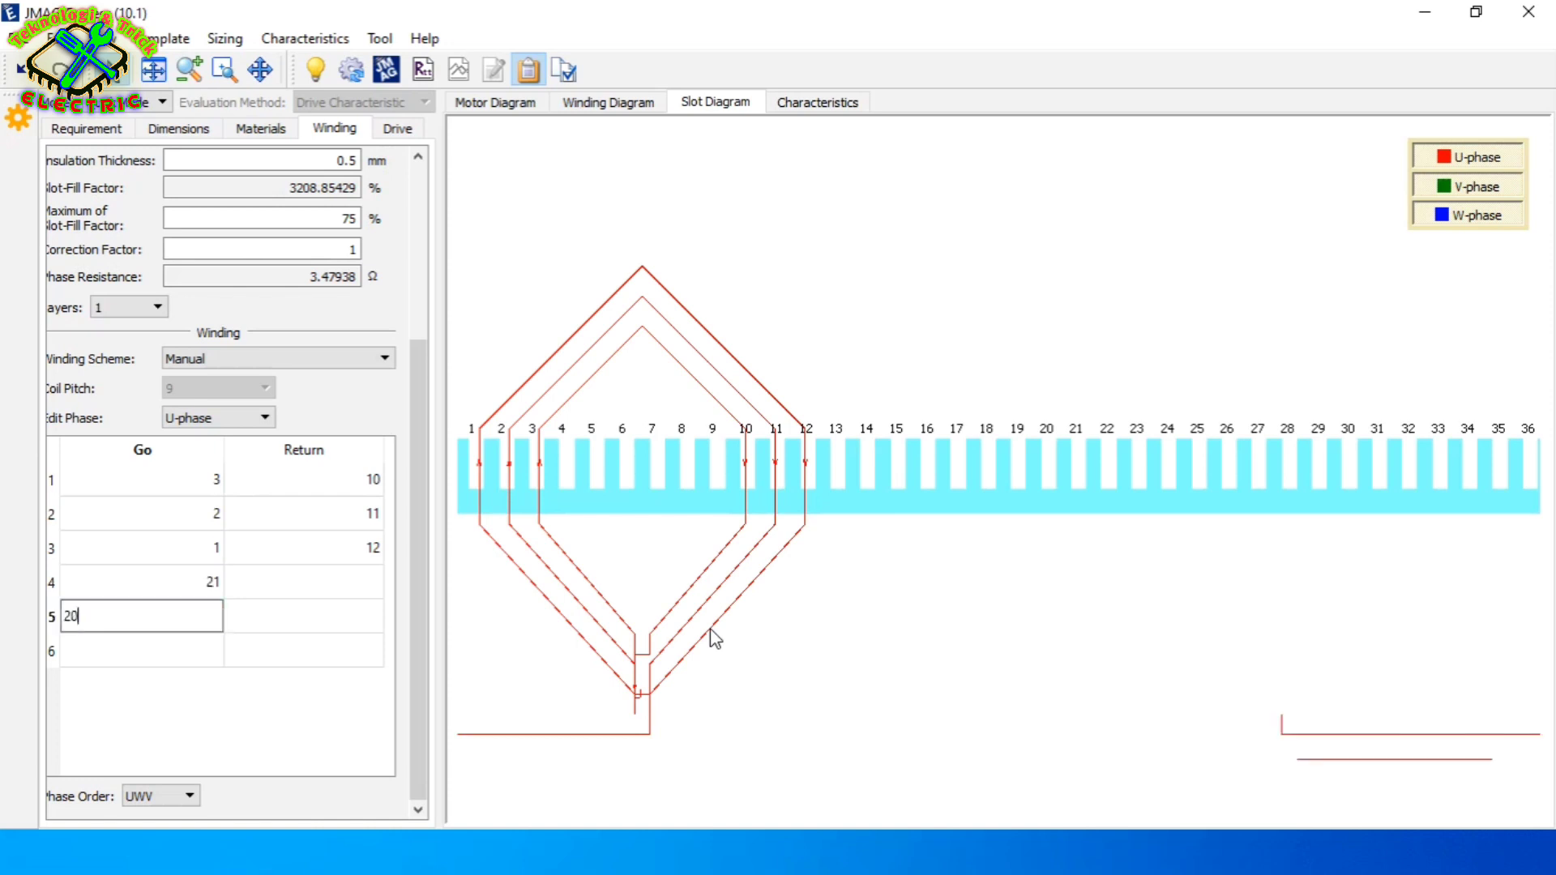
key("Return")
type("1")
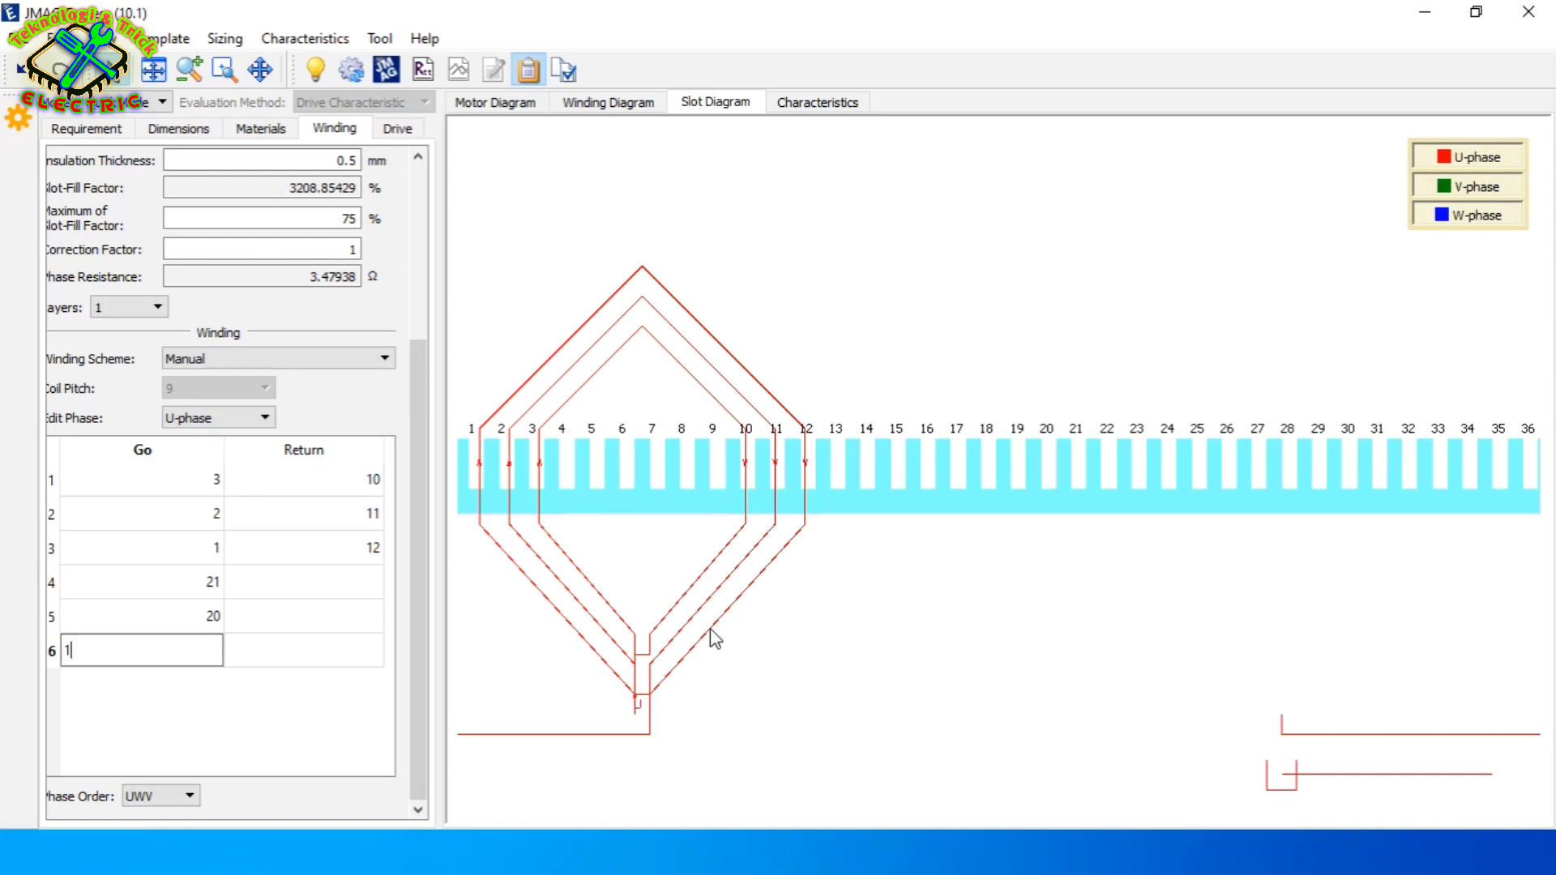
type("9")
Enter the Return slots 28, 29 and 30 for U-phase coils 4 to 6
key("Up")
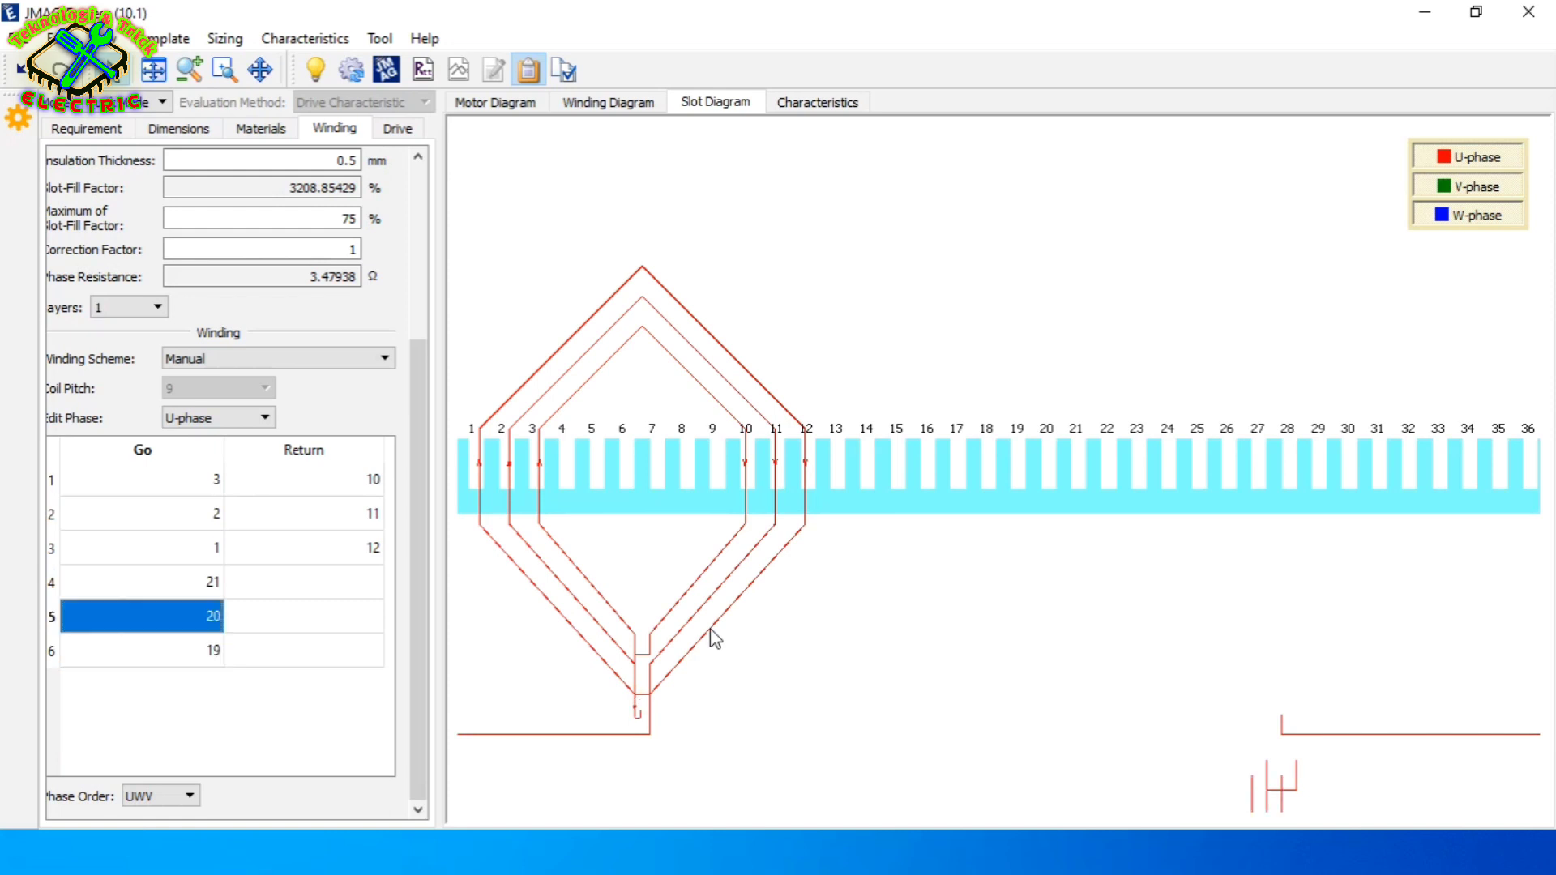
key("Up")
key("Right")
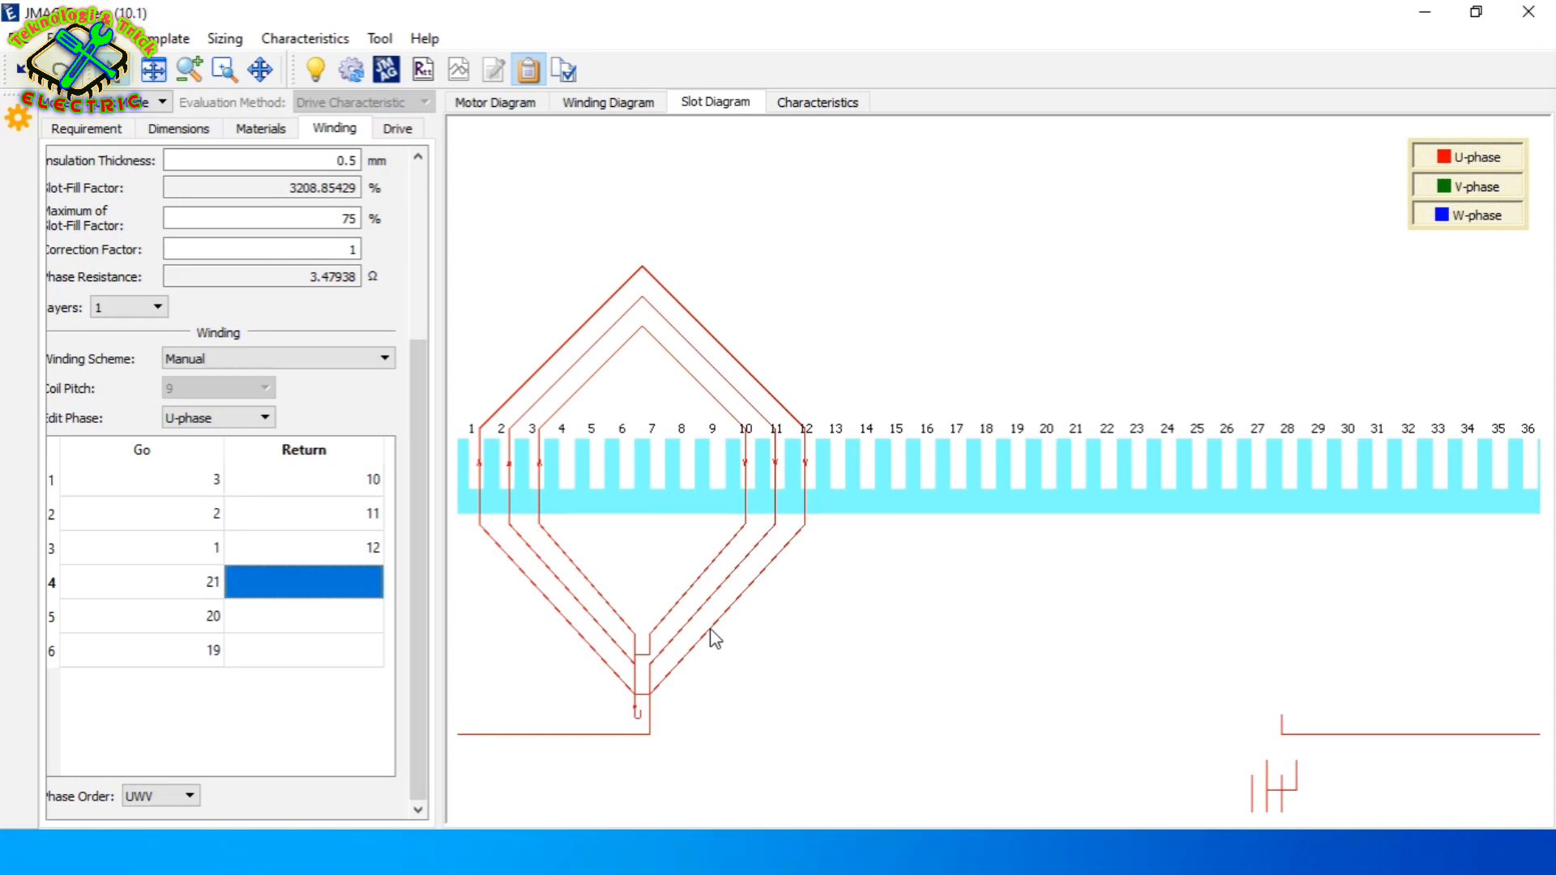
type("28")
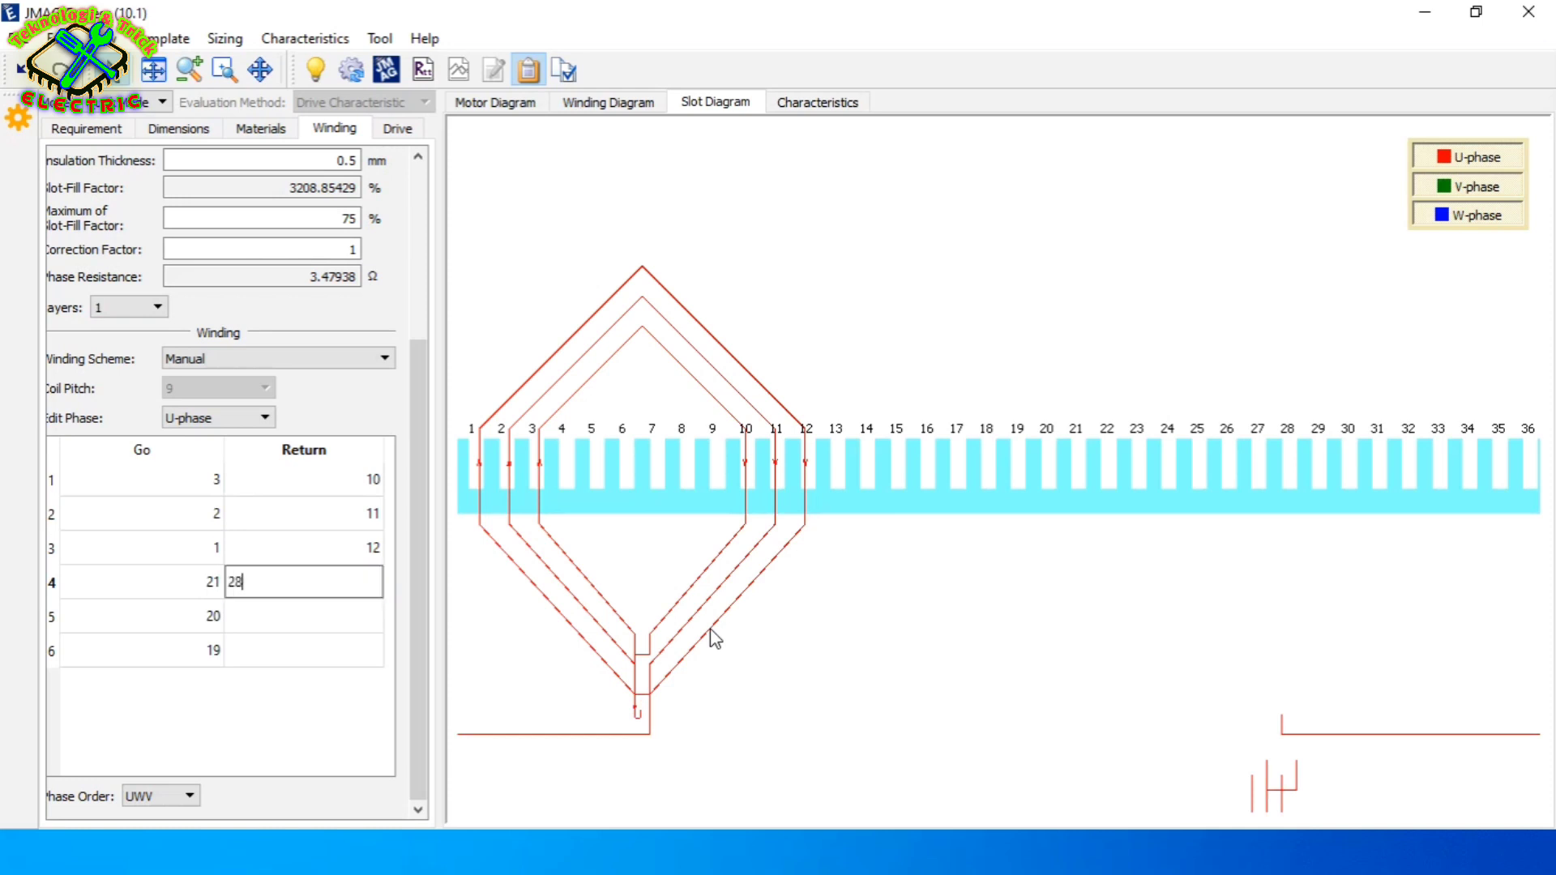
key("Return")
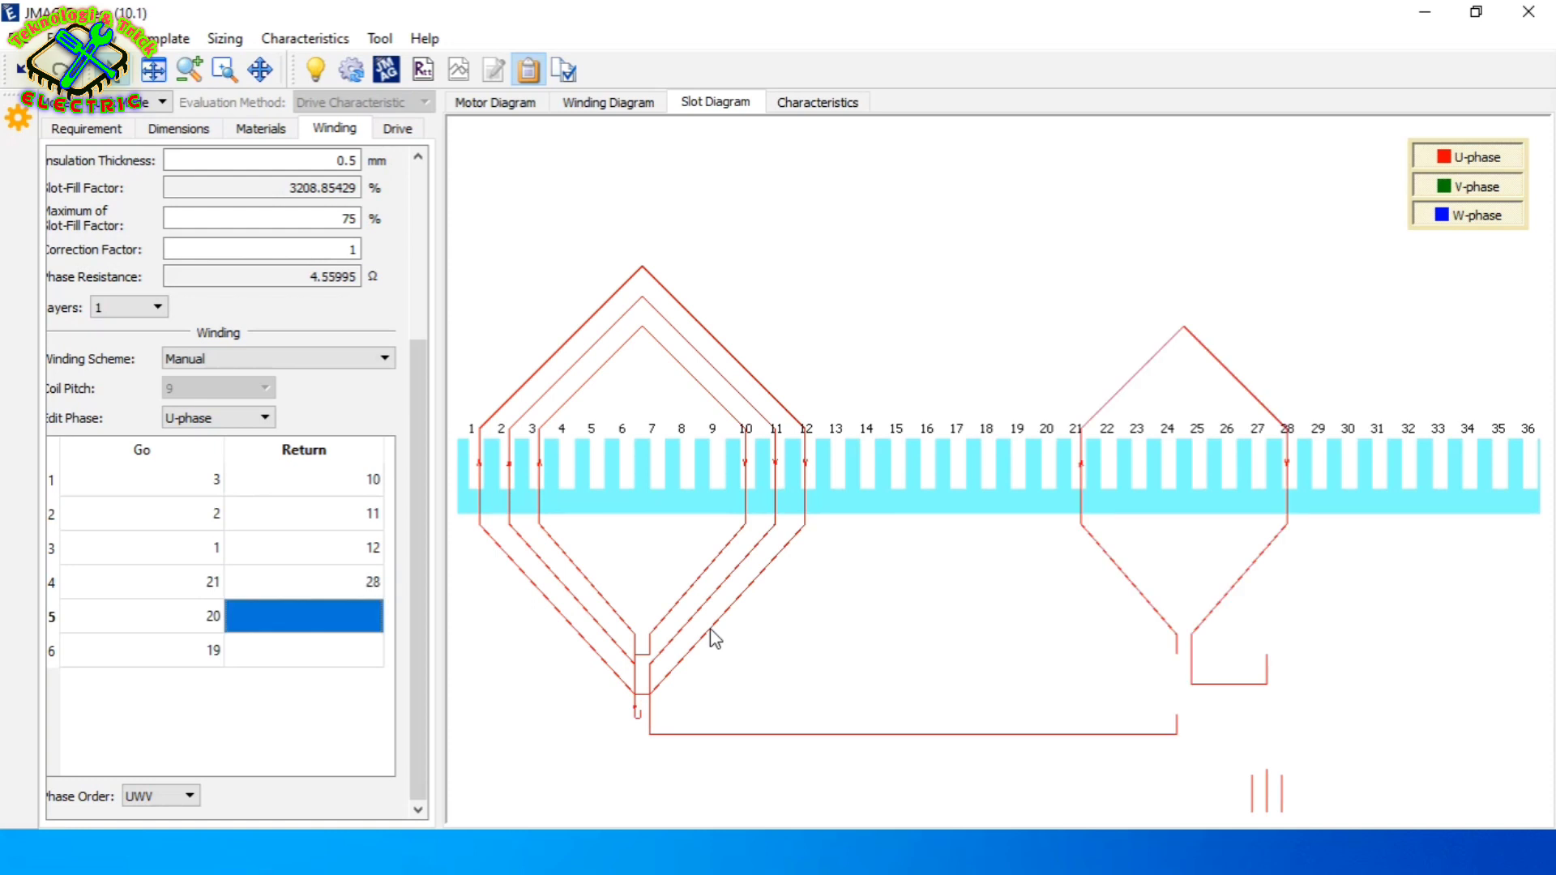
type("29")
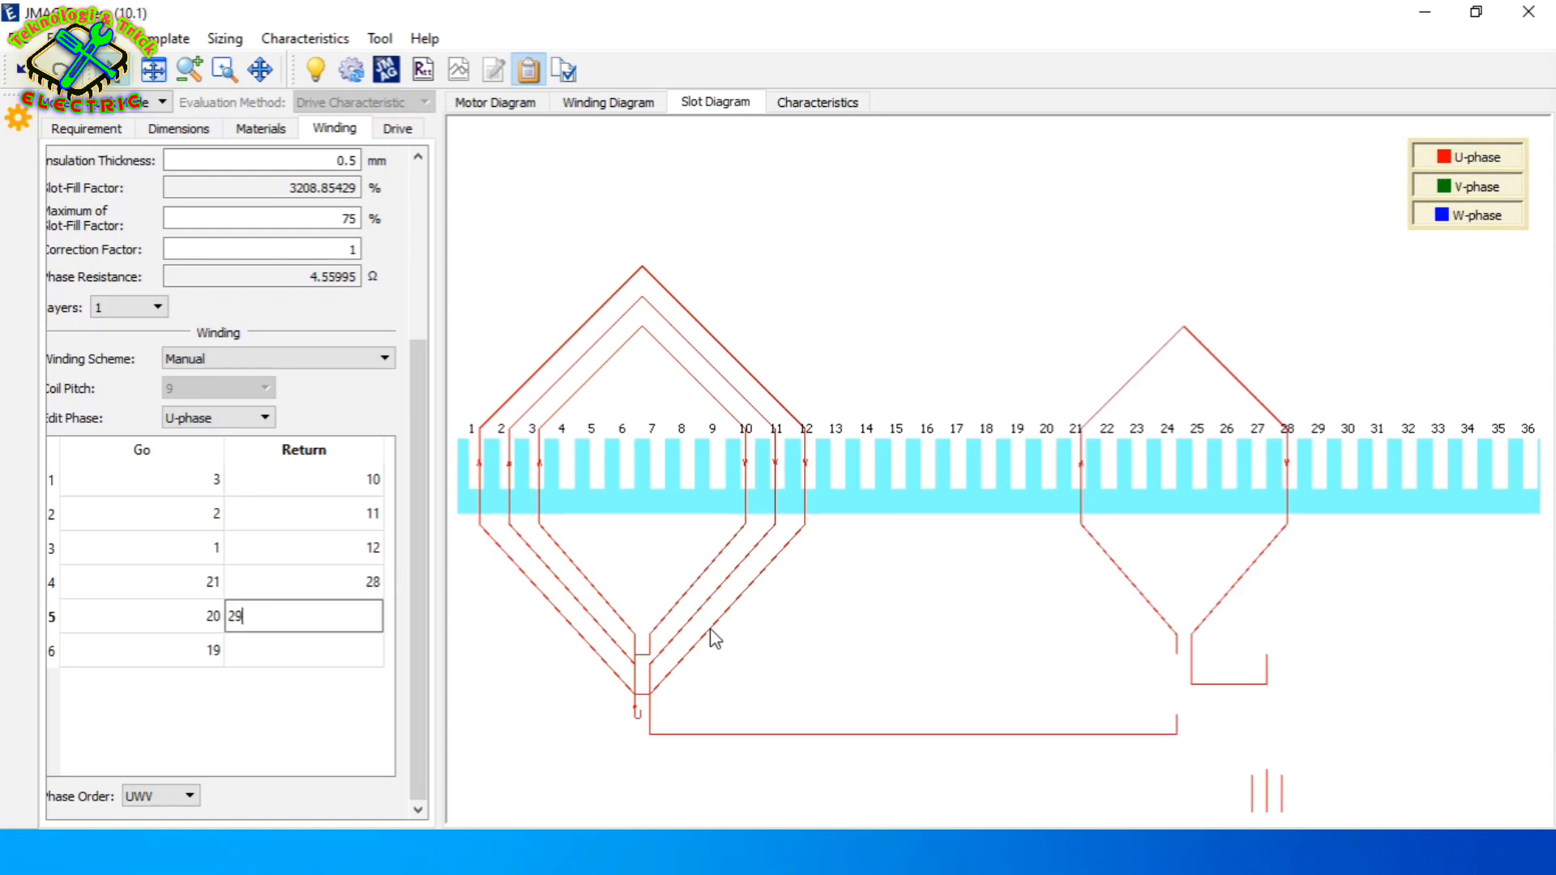
key("Return")
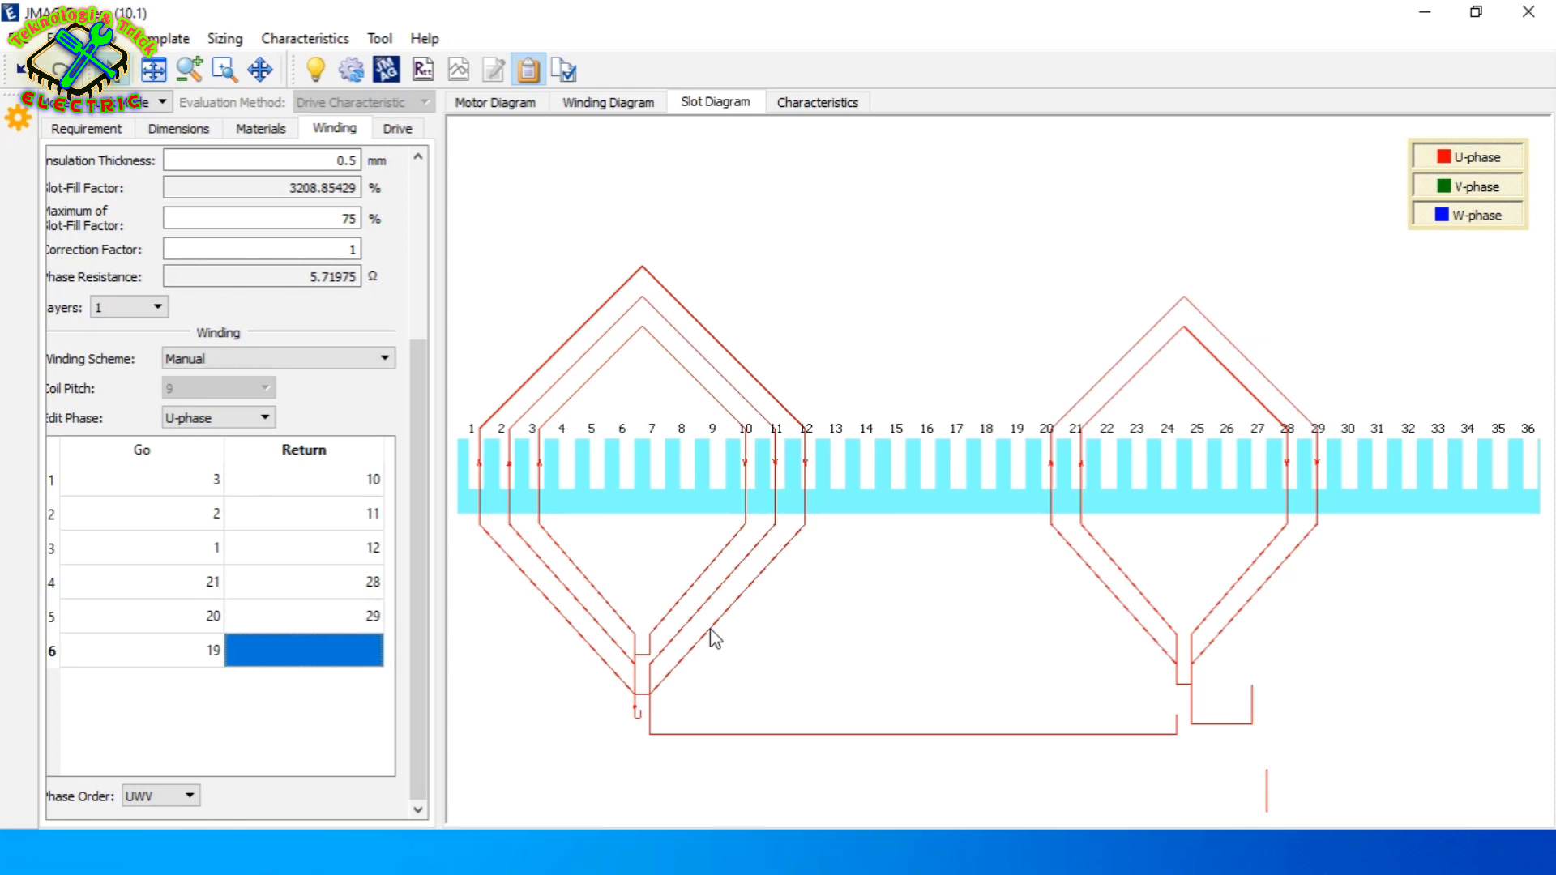
type("30")
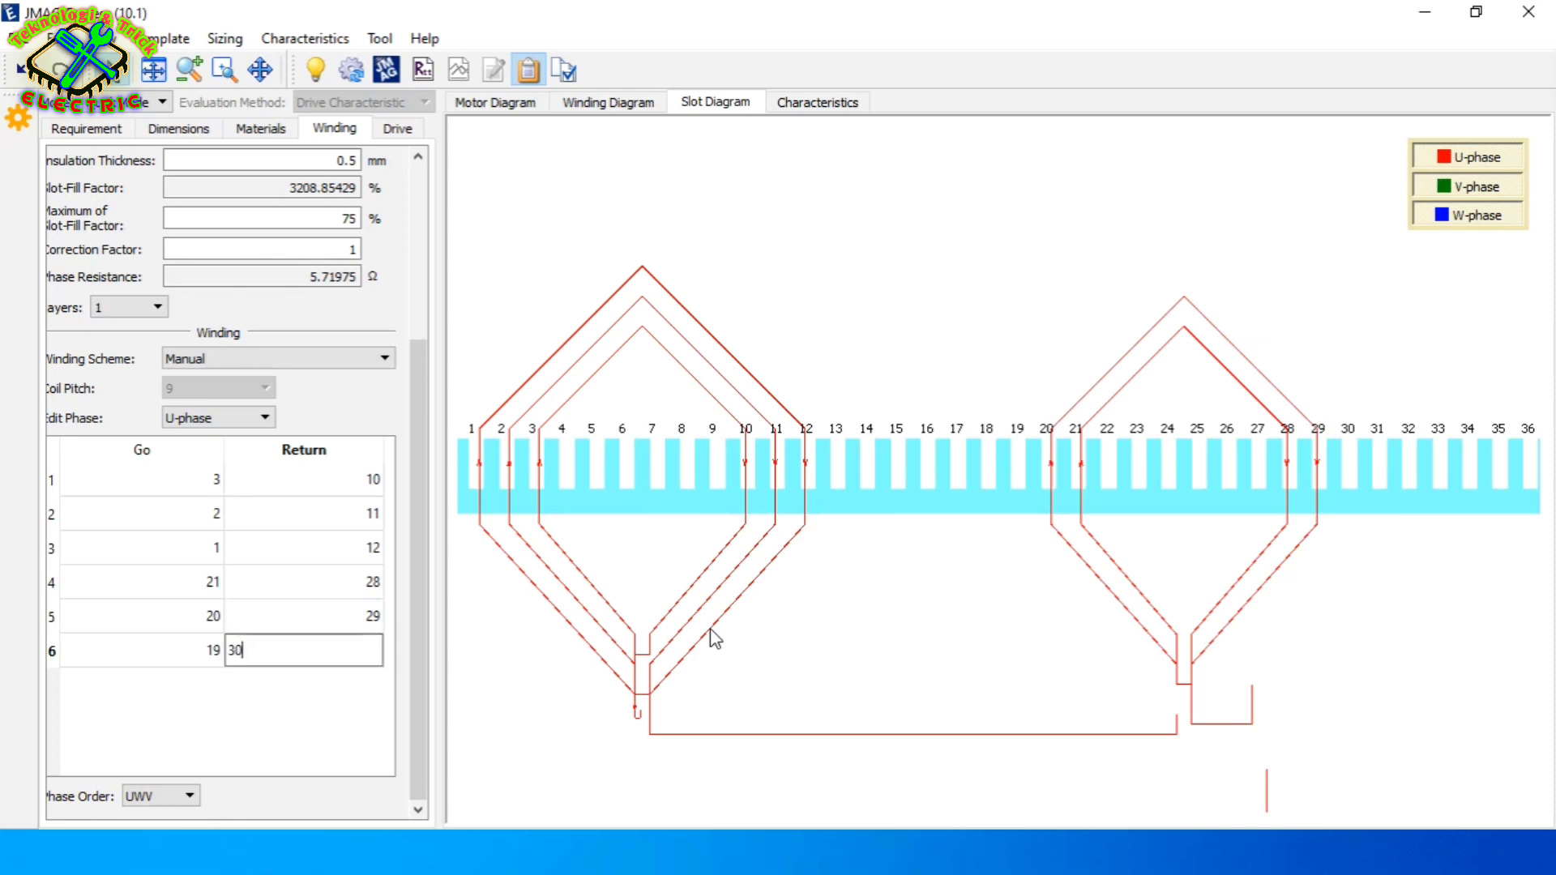
key("Return")
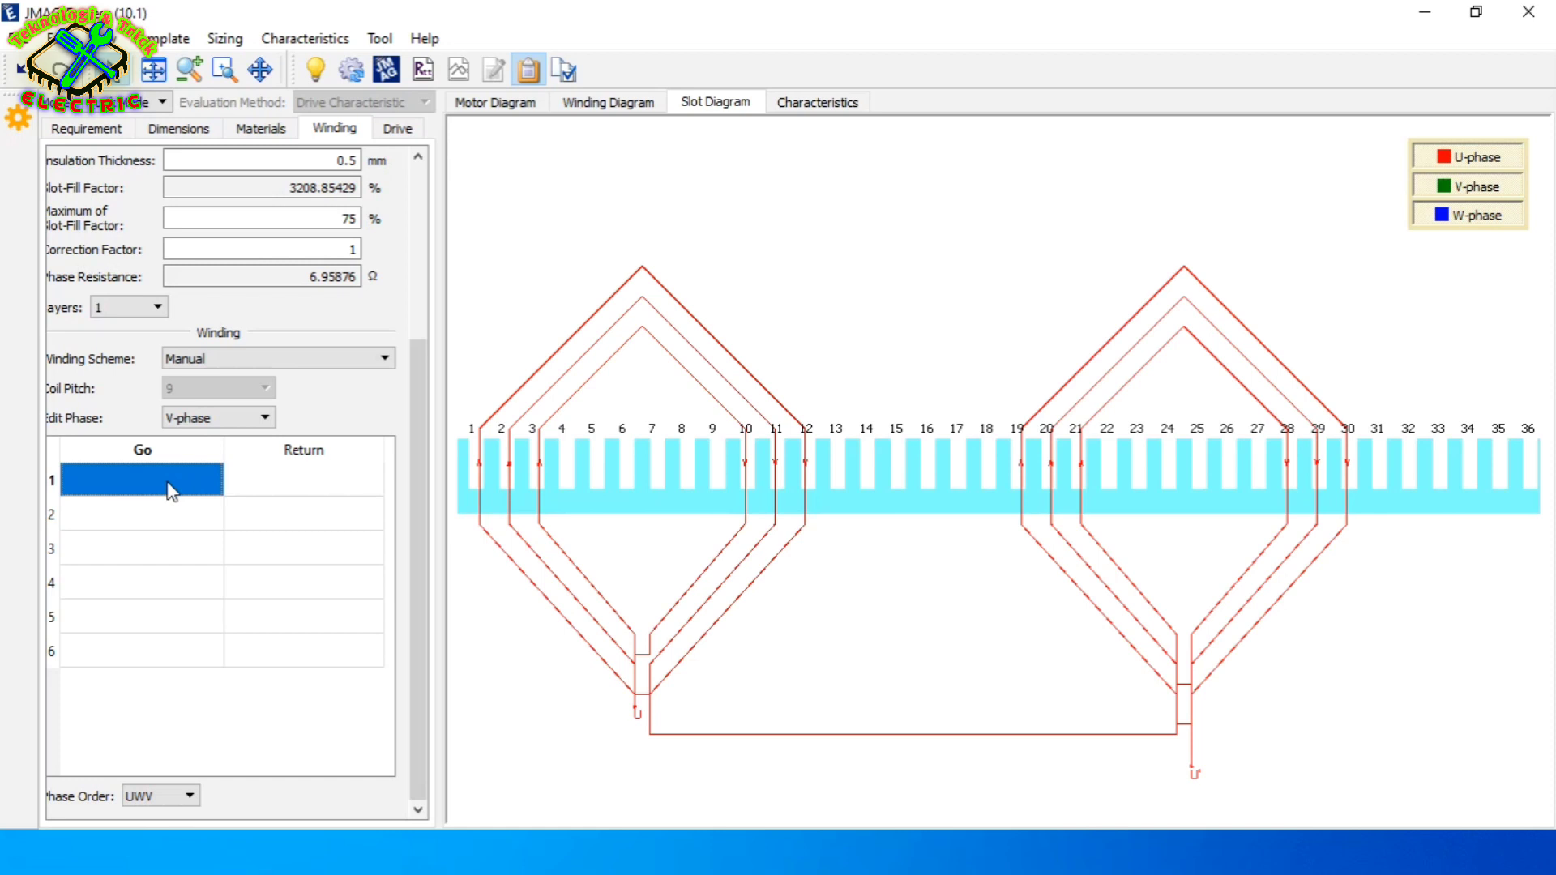
Define the first three V-phase coils with Go/Return slots 9 to 16, 8 to 17 and 7 to 18
type("9")
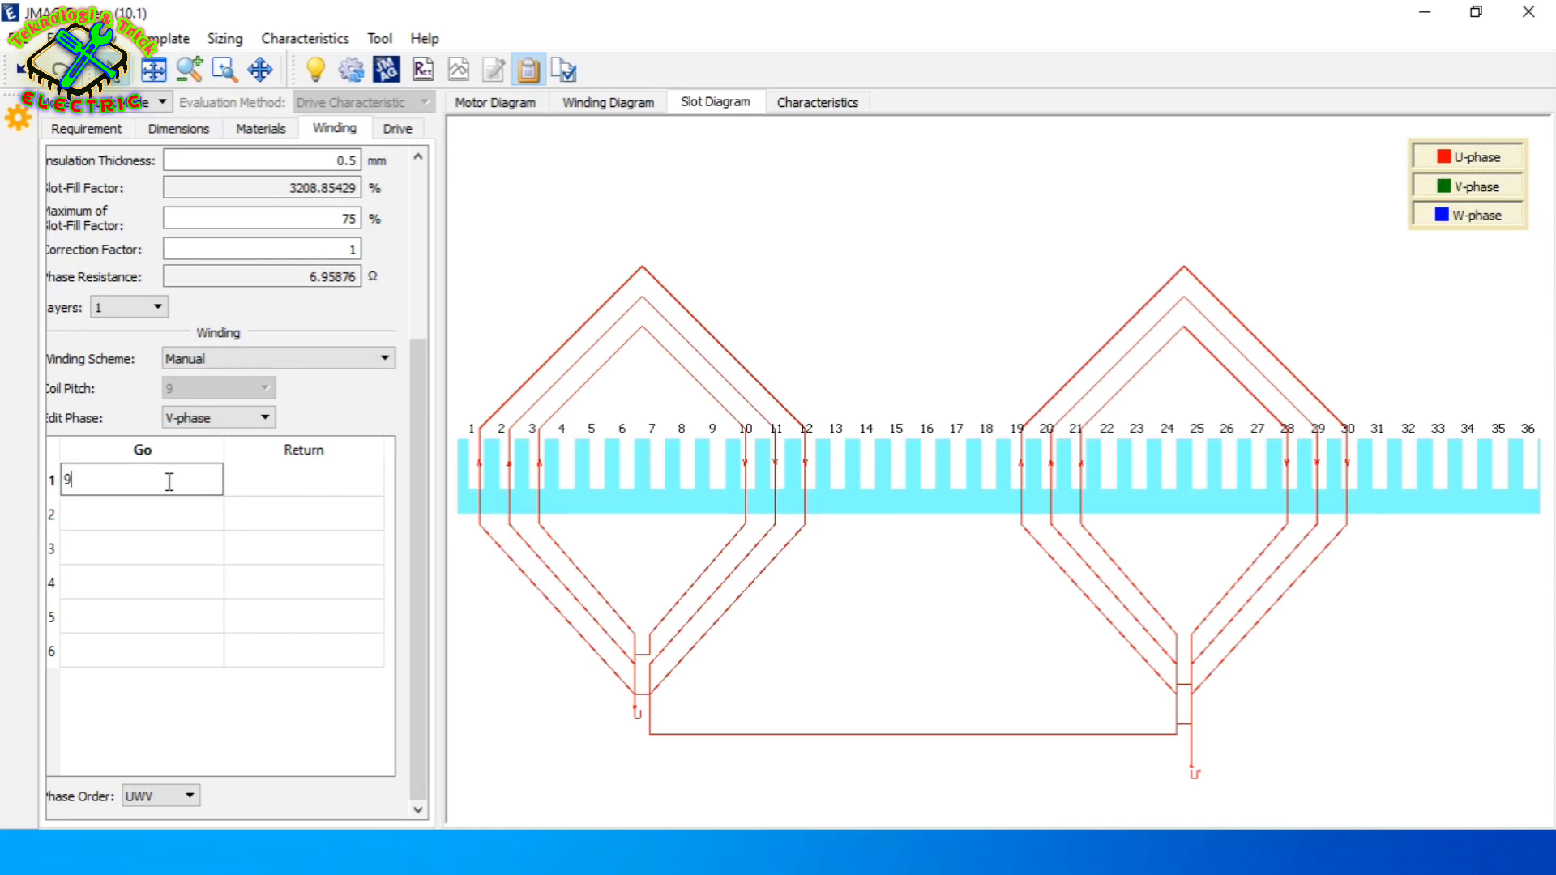
left_click(285, 489)
type("16")
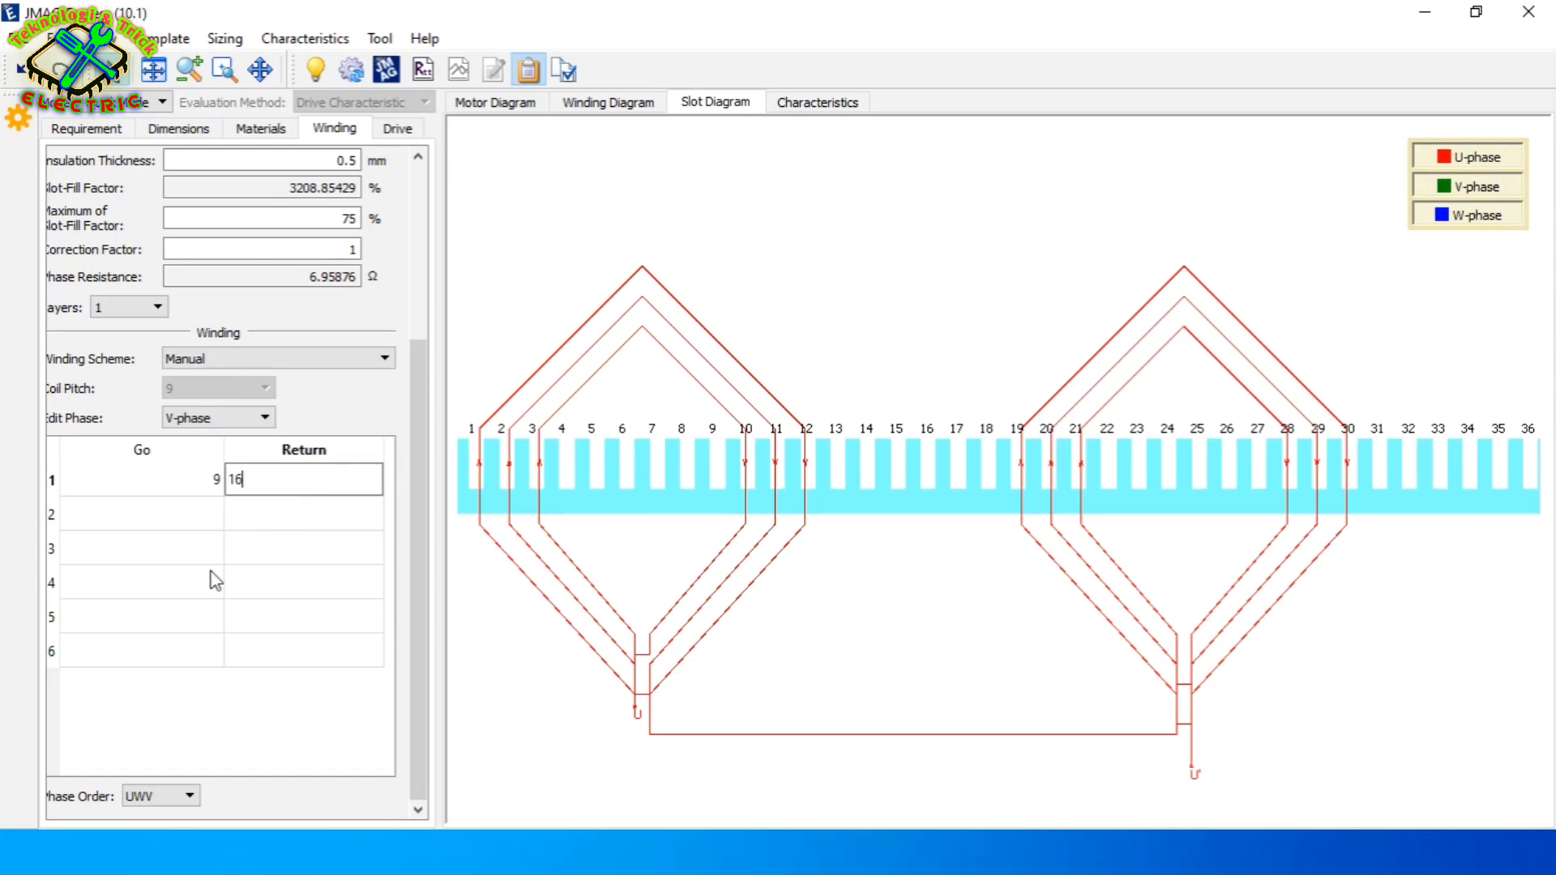
left_click(186, 515)
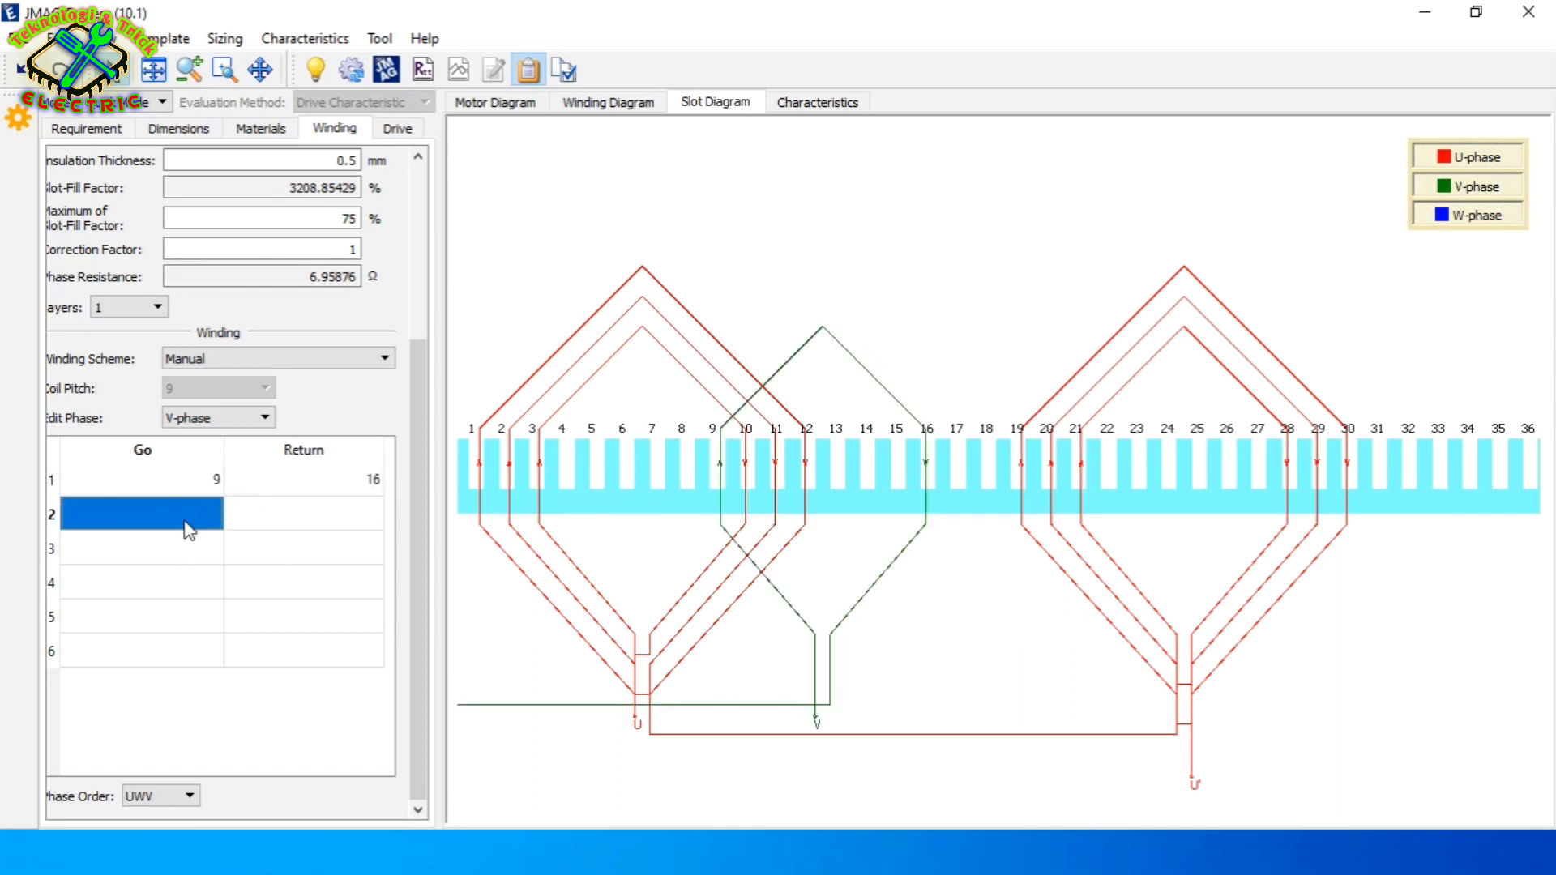
type("8")
left_click(355, 519)
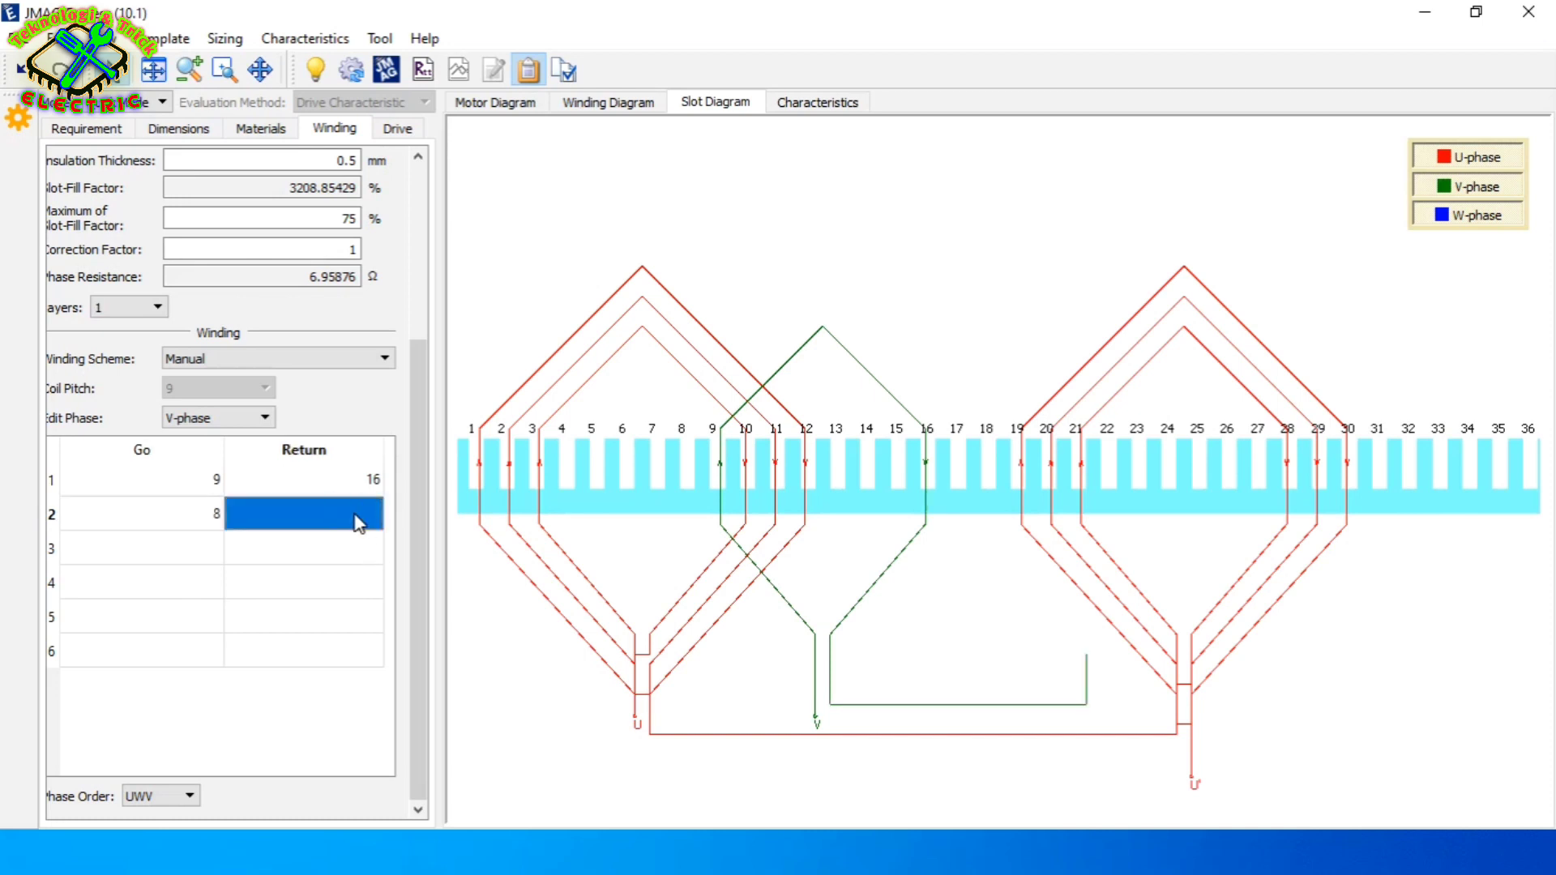
type("17")
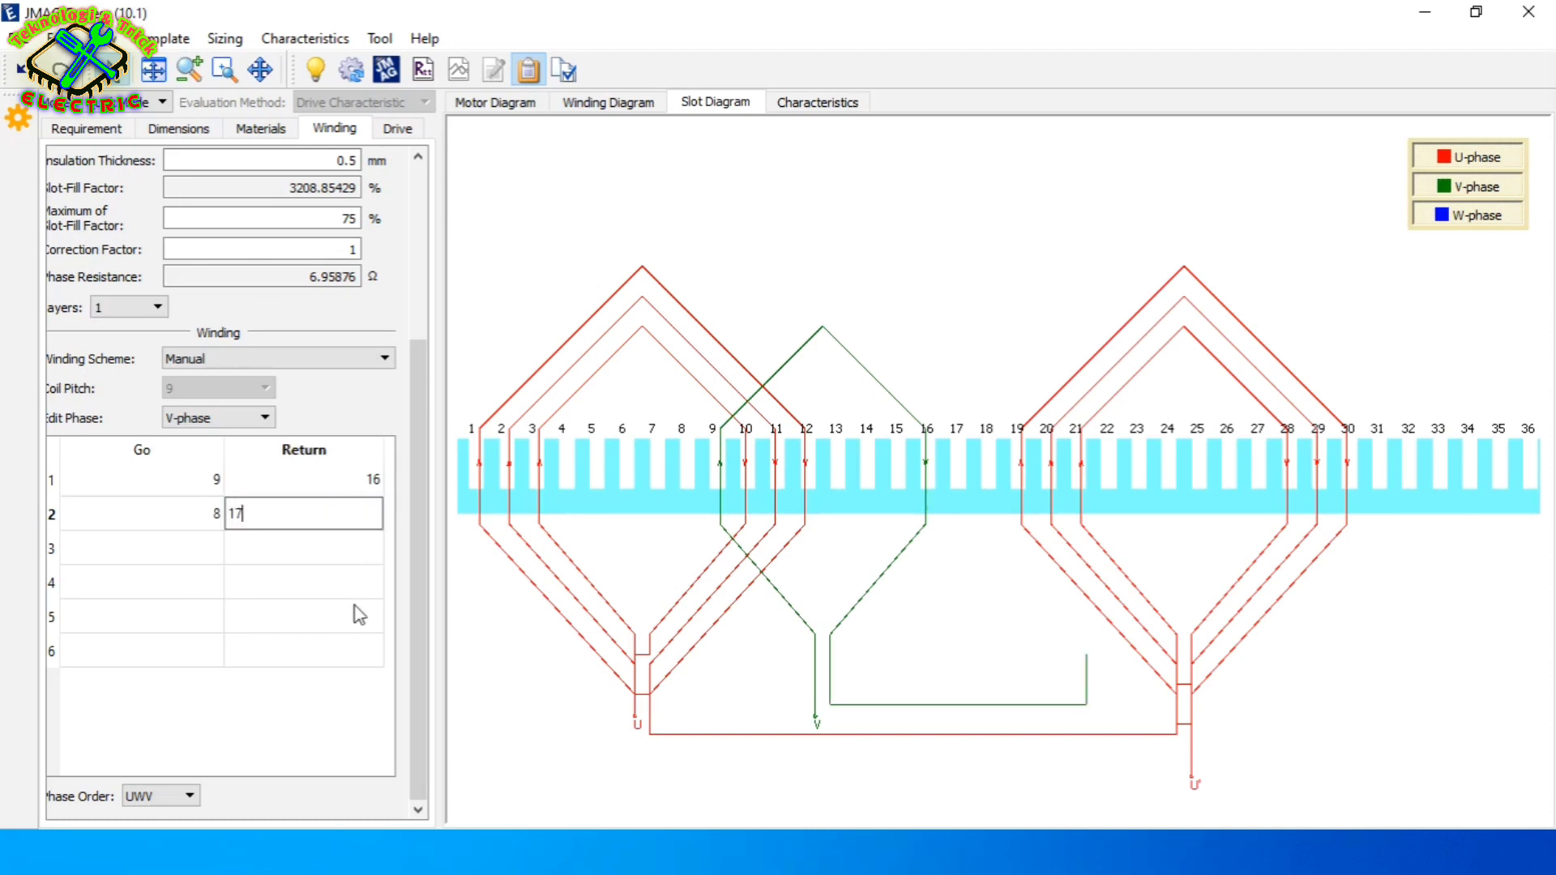
left_click(174, 558)
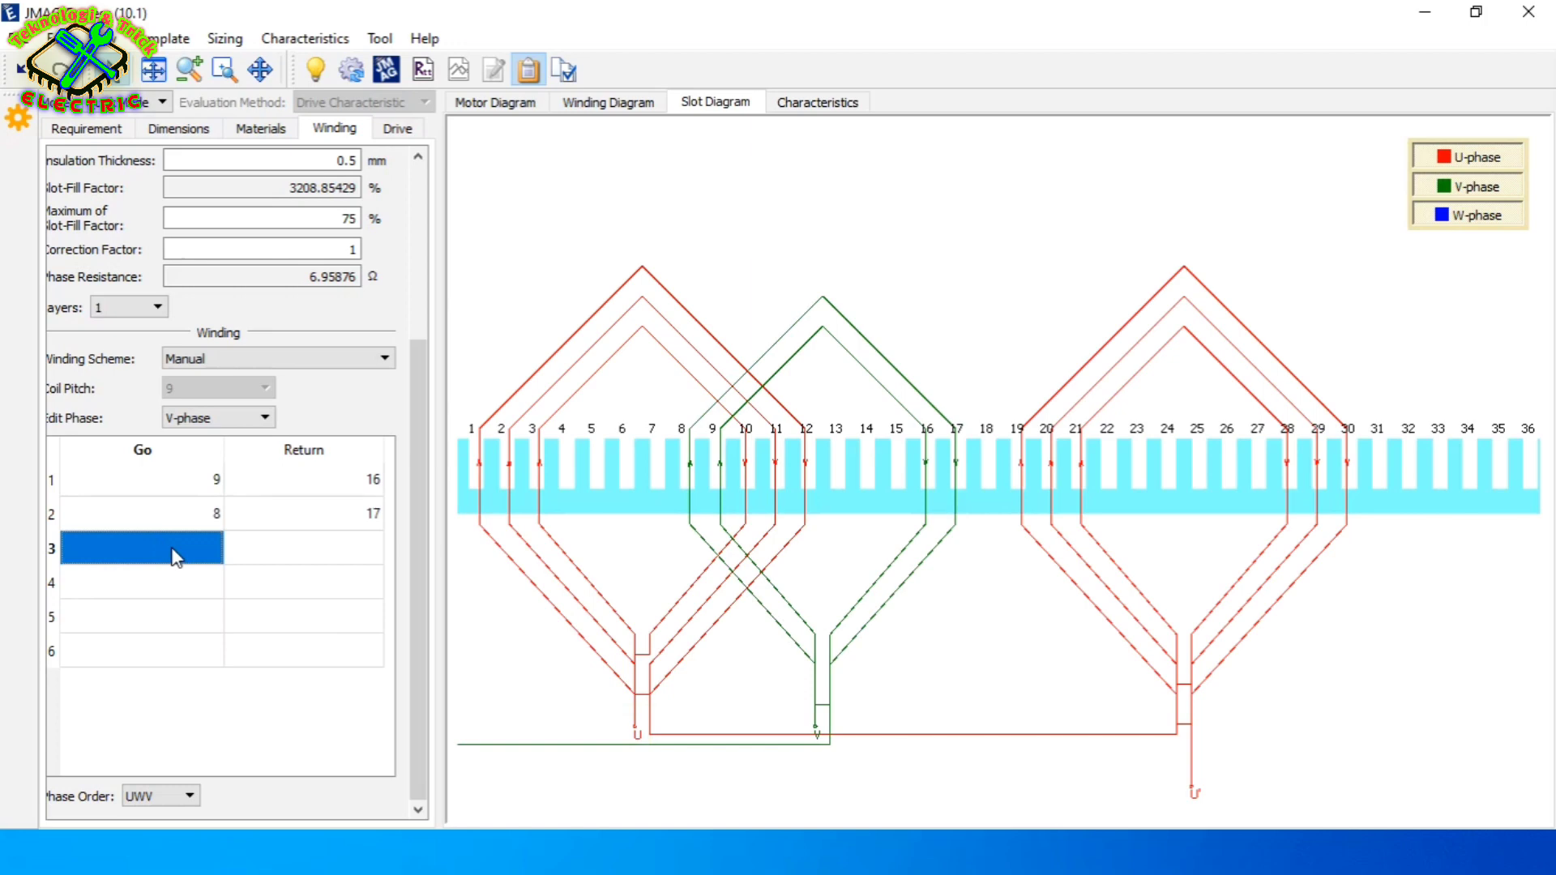
type("7")
left_click(363, 555)
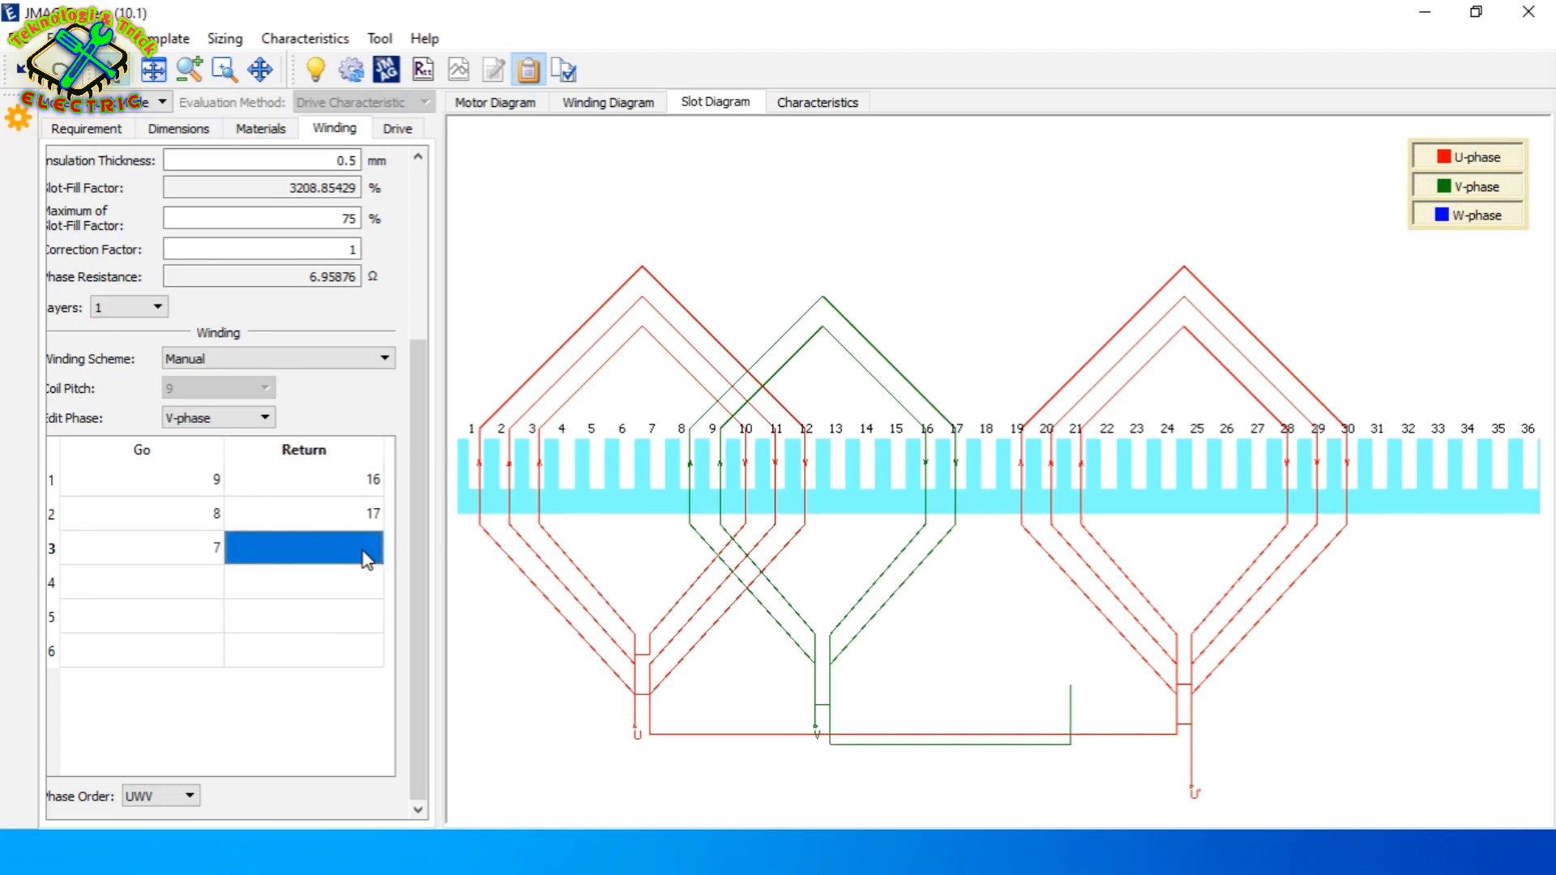
type("18")
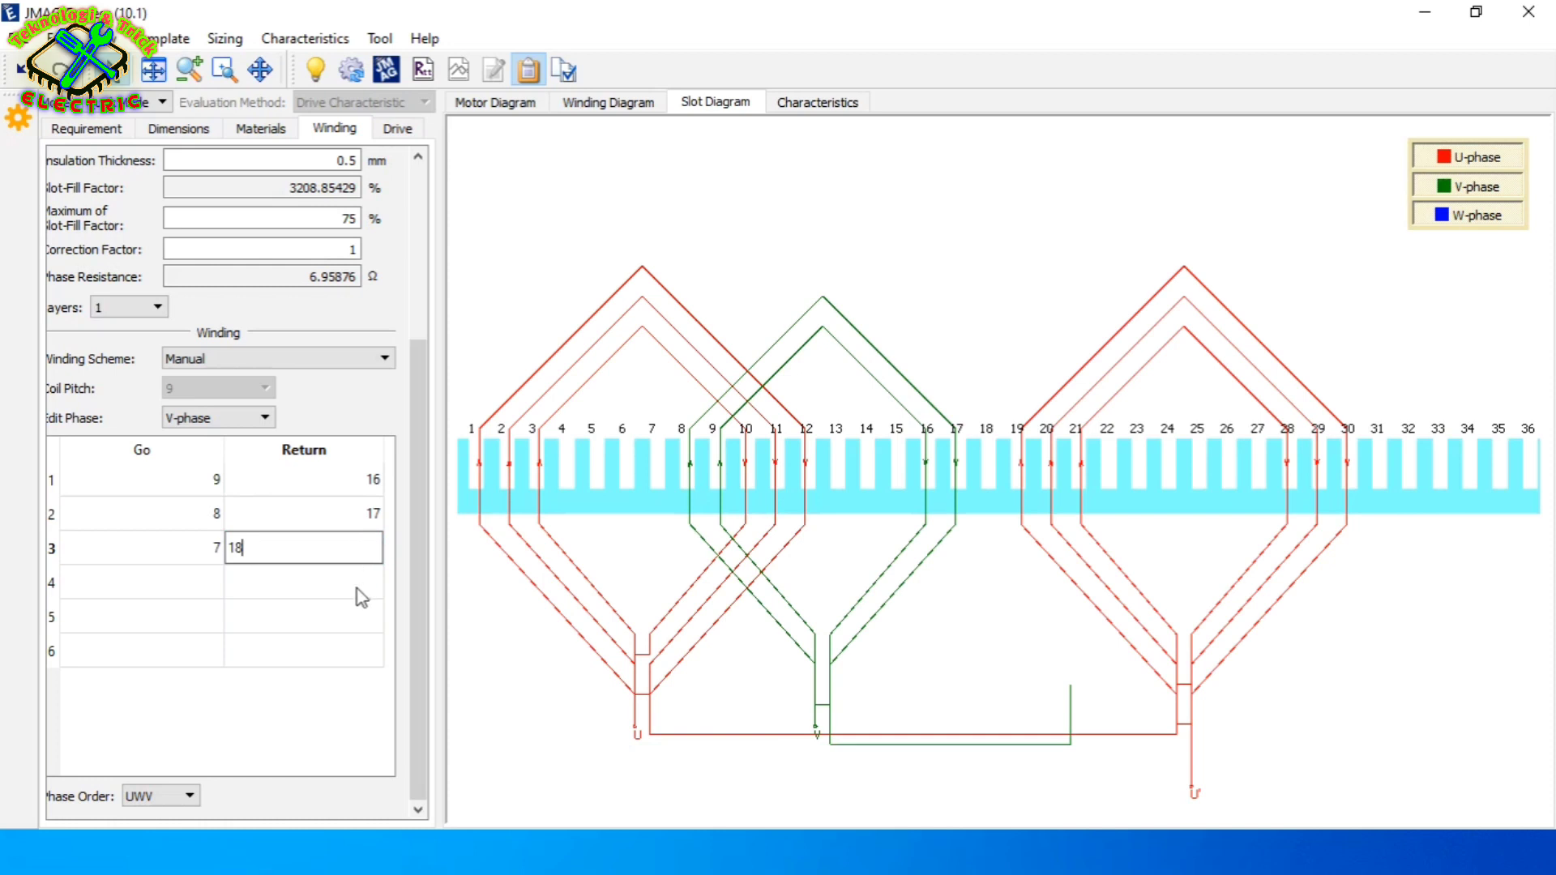
Define V-phase coils 4 to 6 with Go/Return slots 27 to 34, 26 to 35 and 25 to 36
left_click(209, 597)
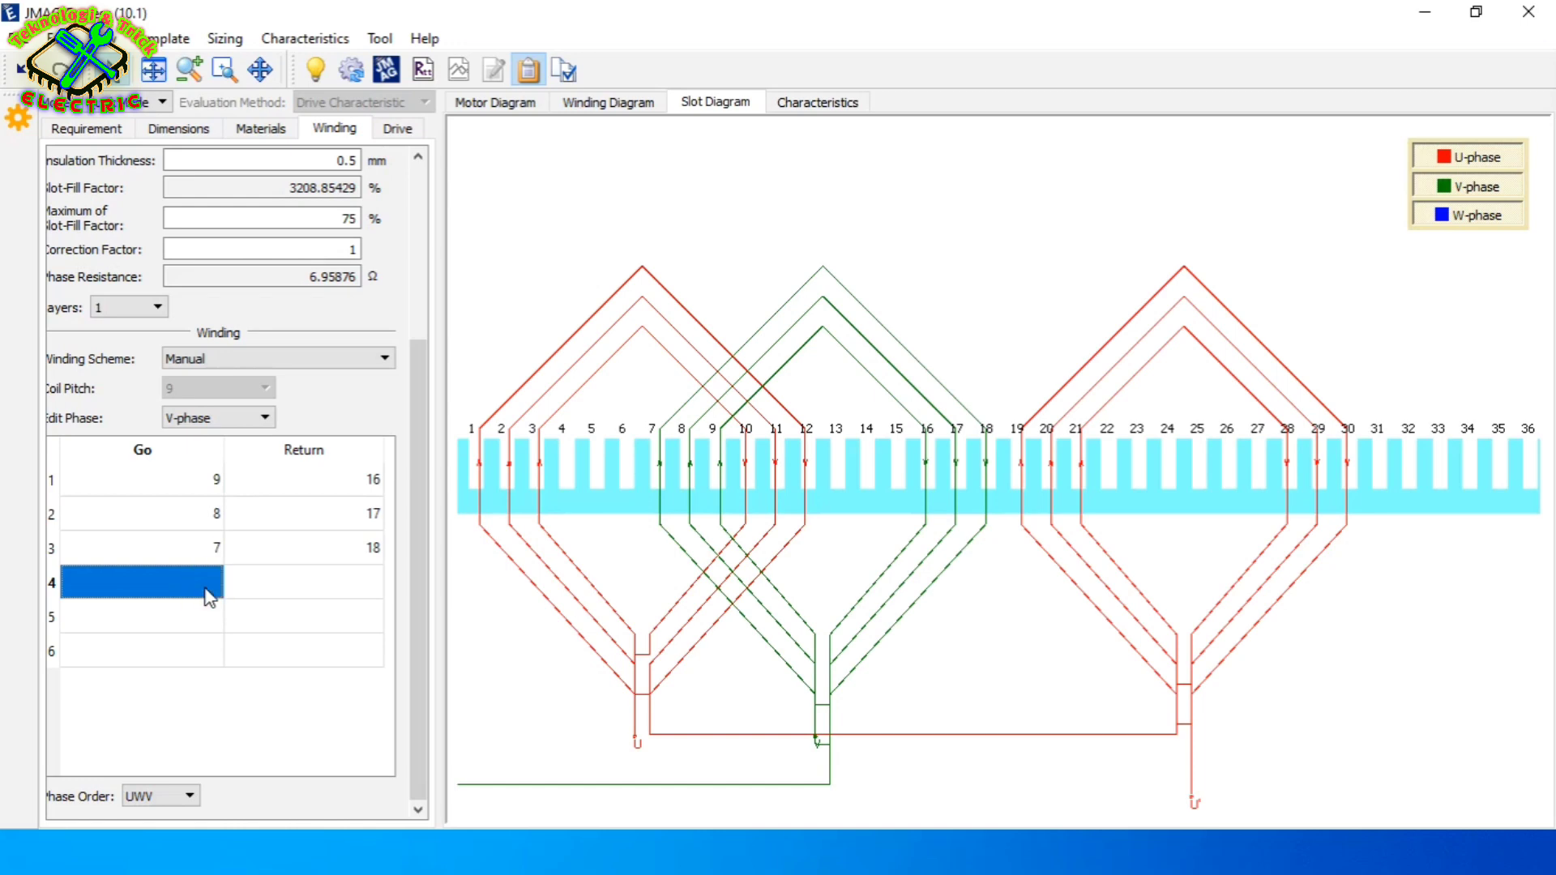
type("27")
left_click(313, 587)
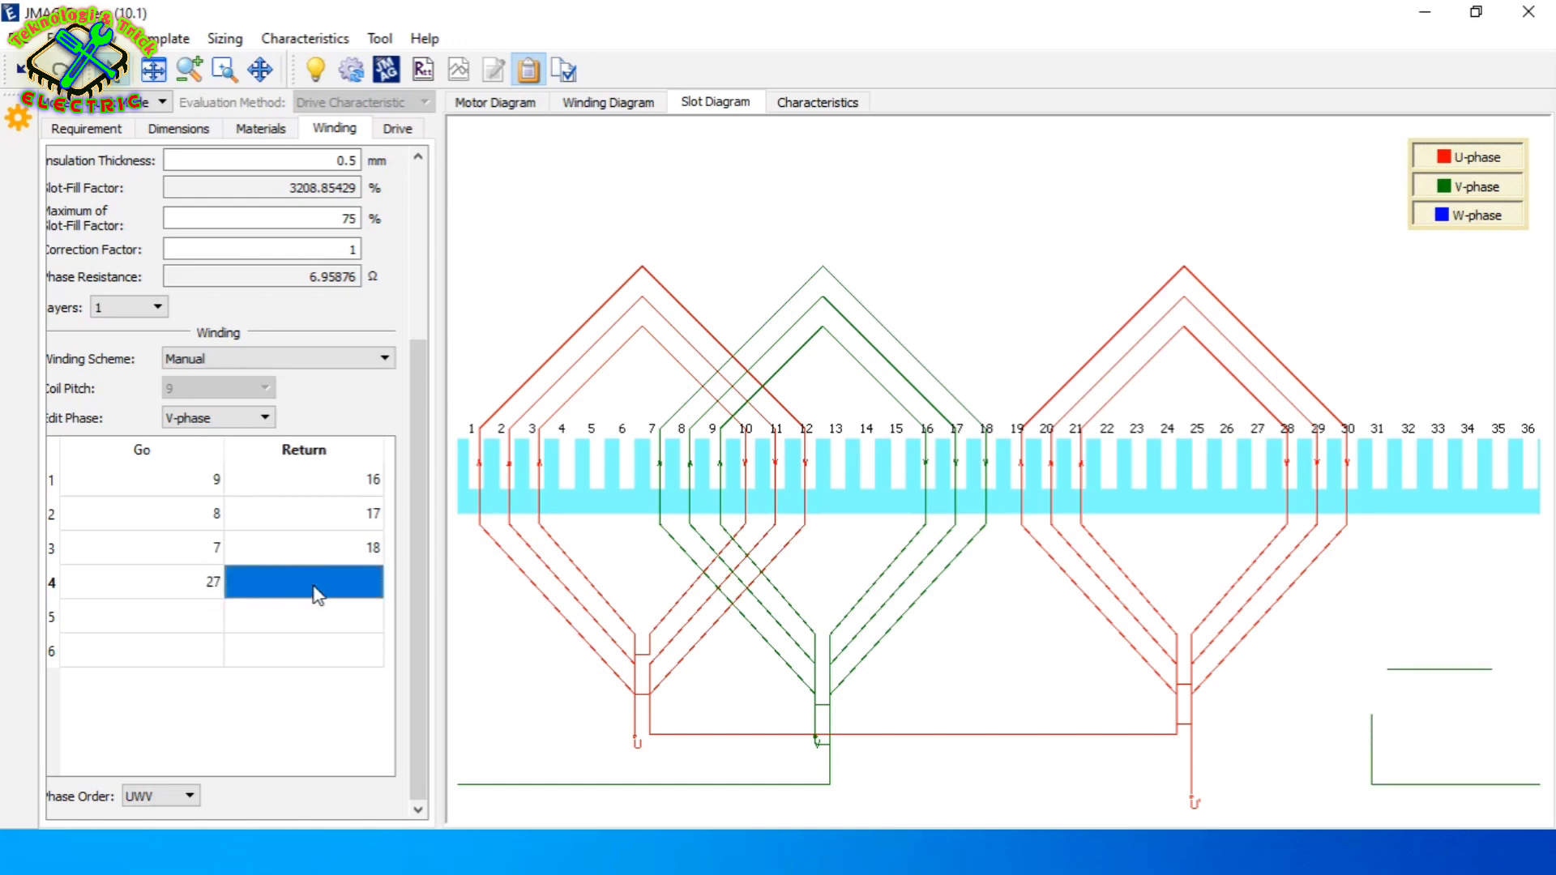
type("34")
left_click(195, 617)
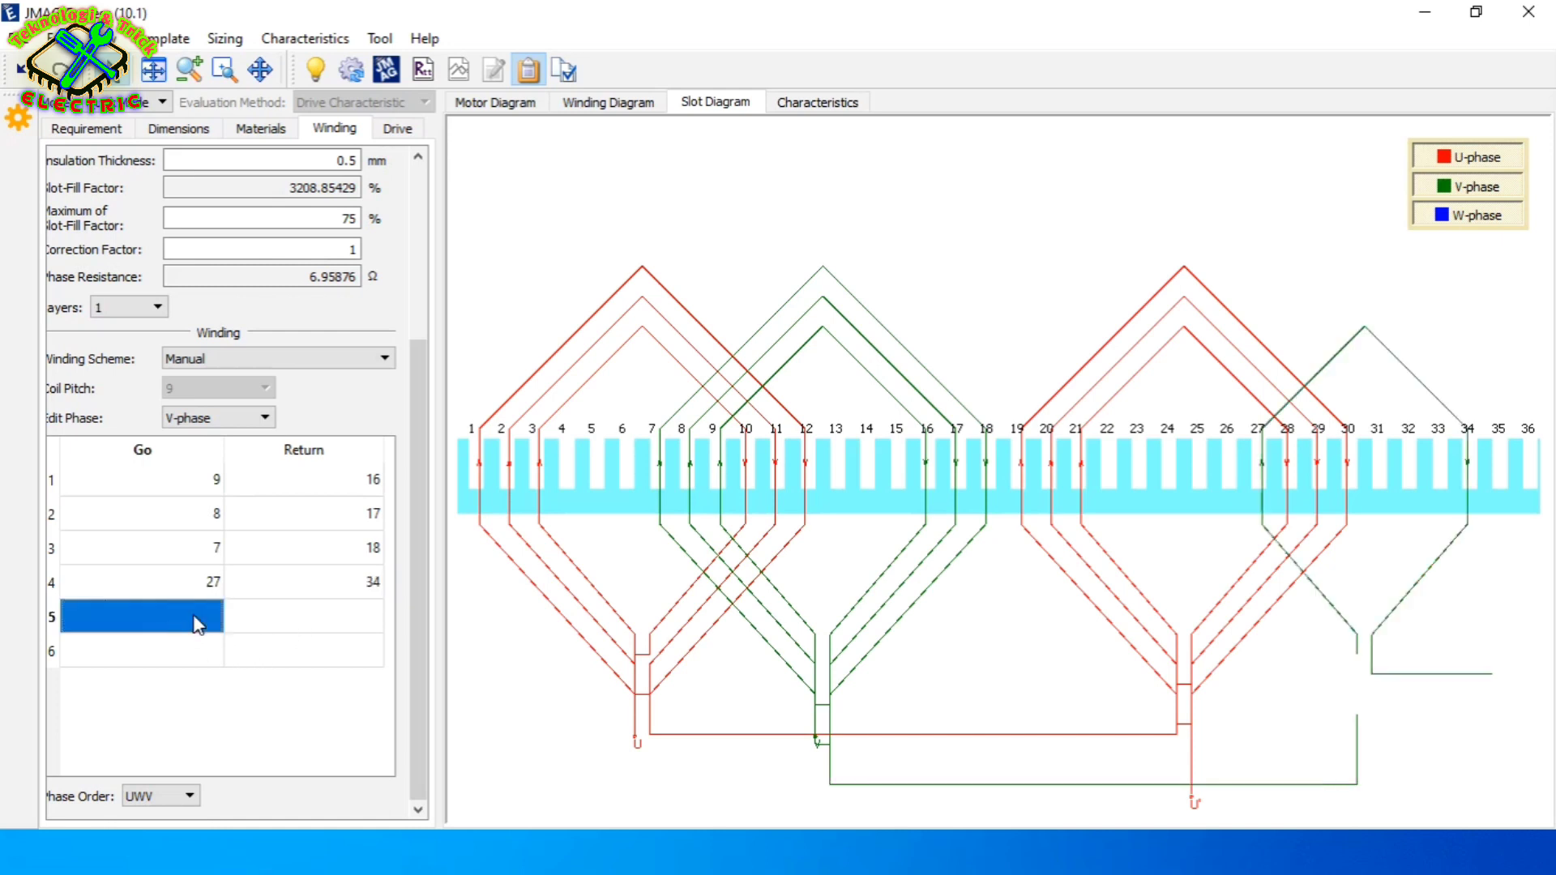
type("26")
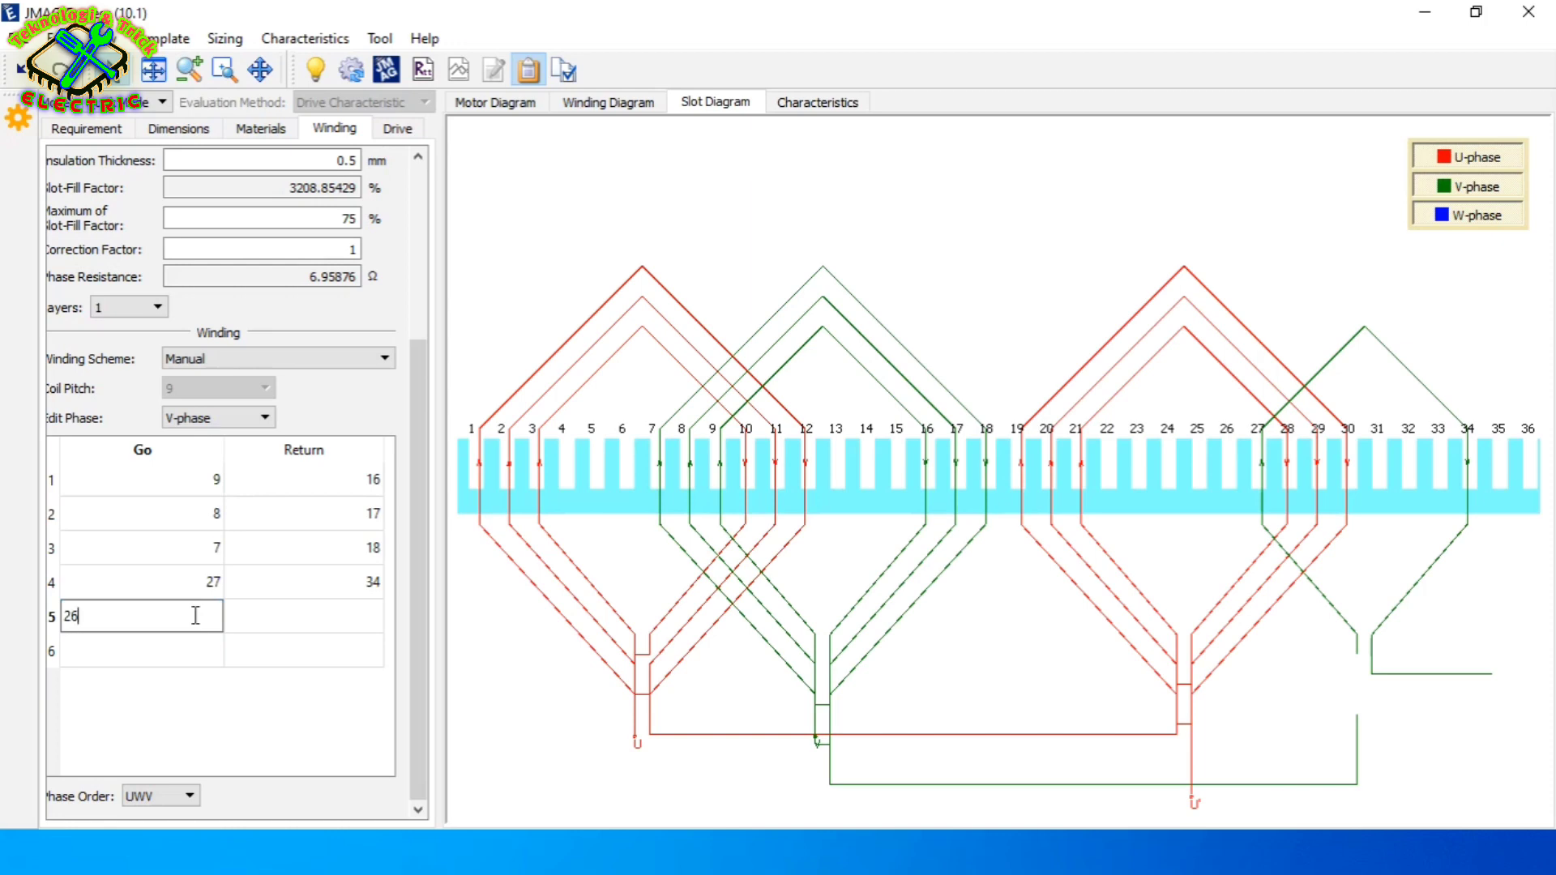
left_click(313, 616)
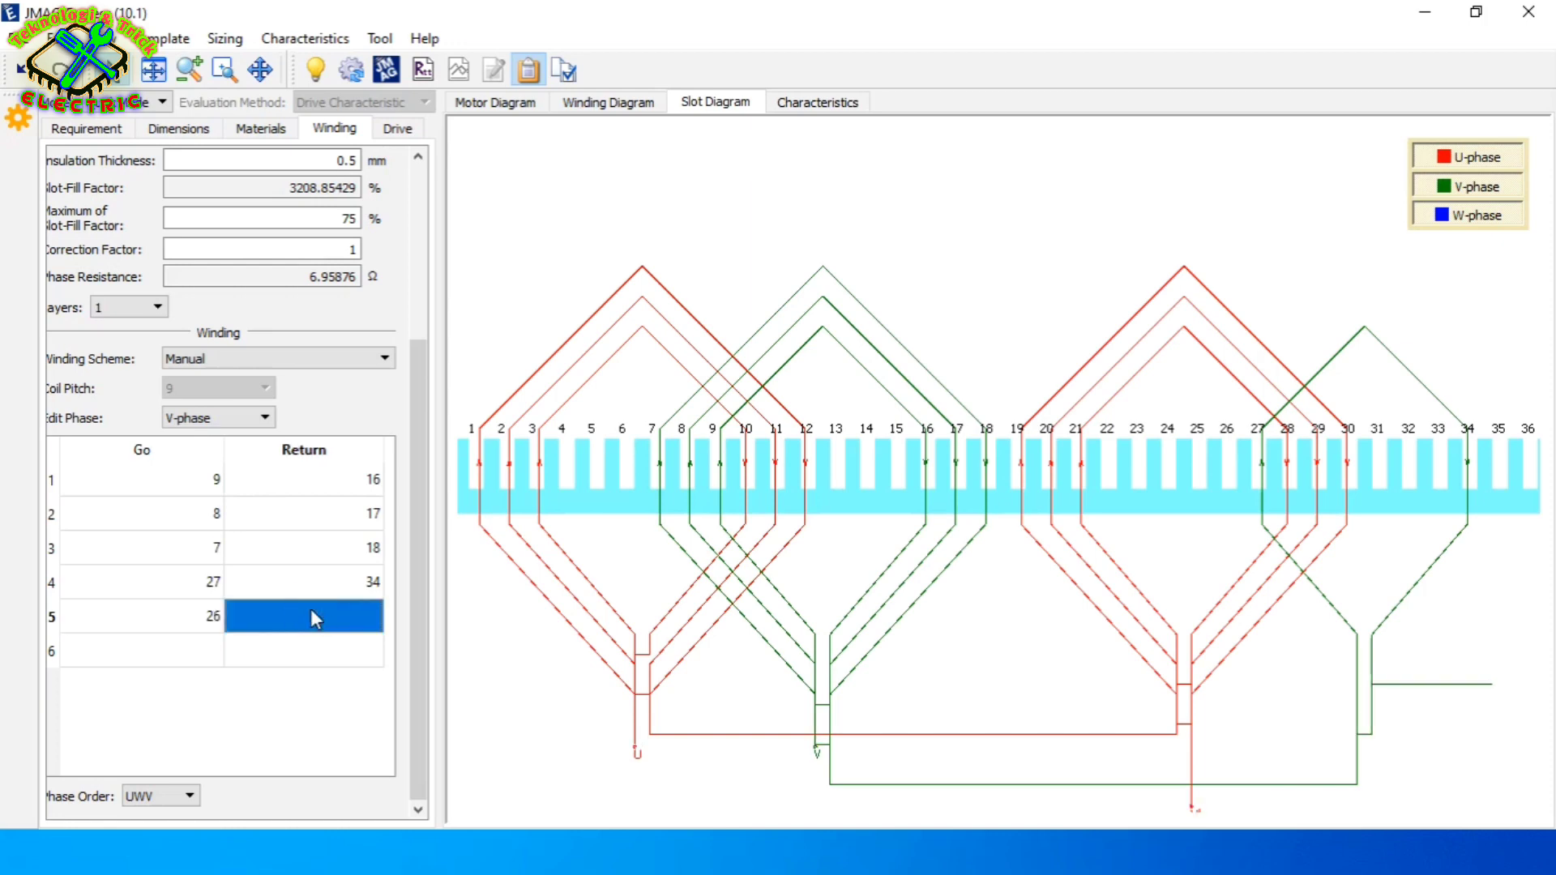
type("35")
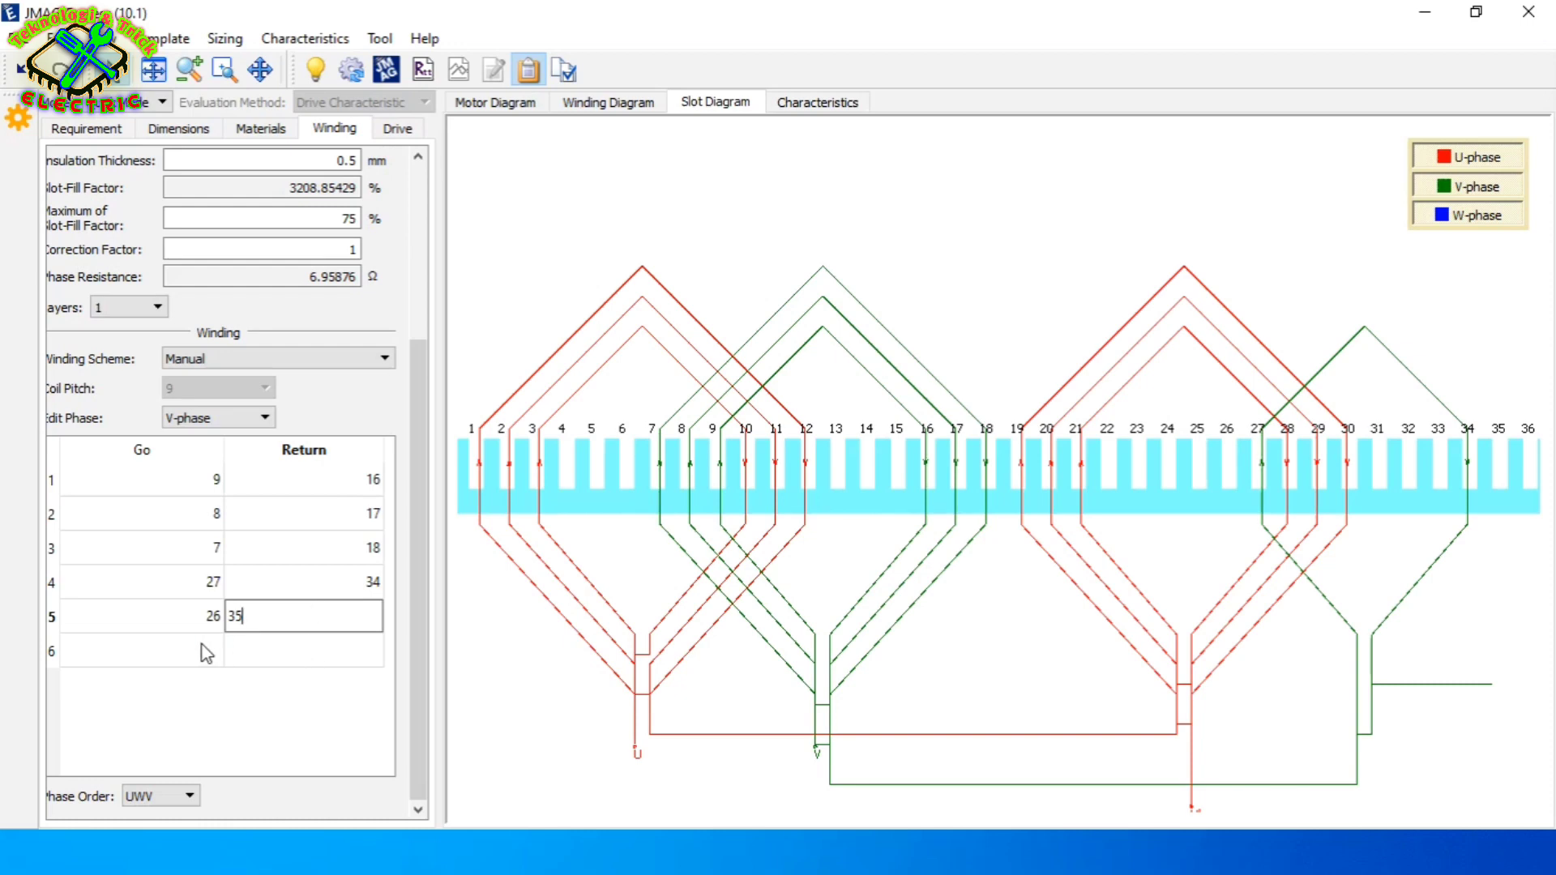
left_click(202, 645)
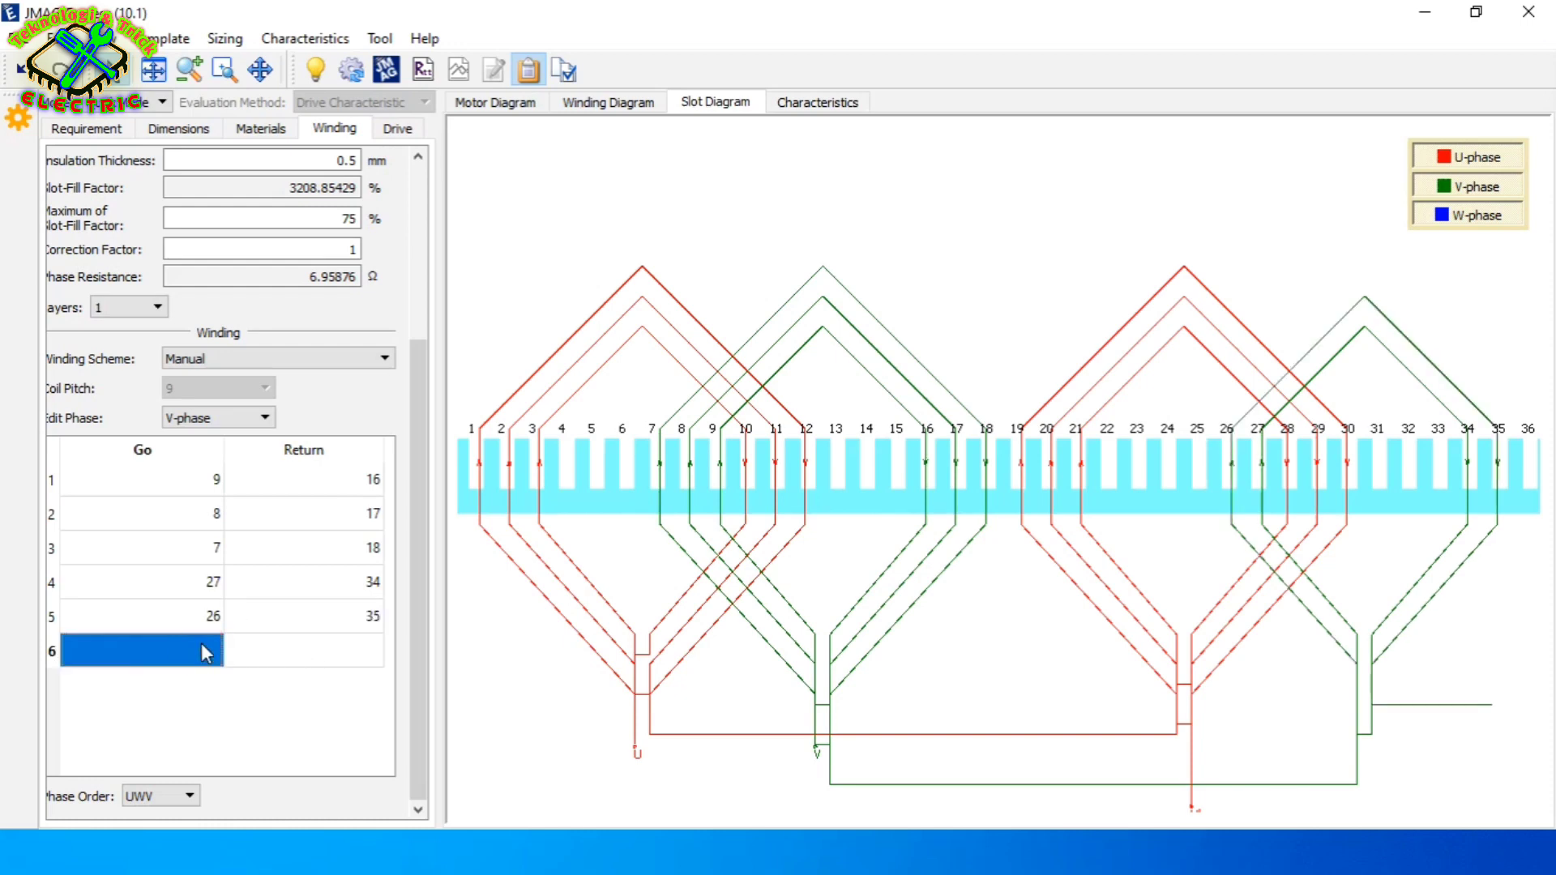
type("25")
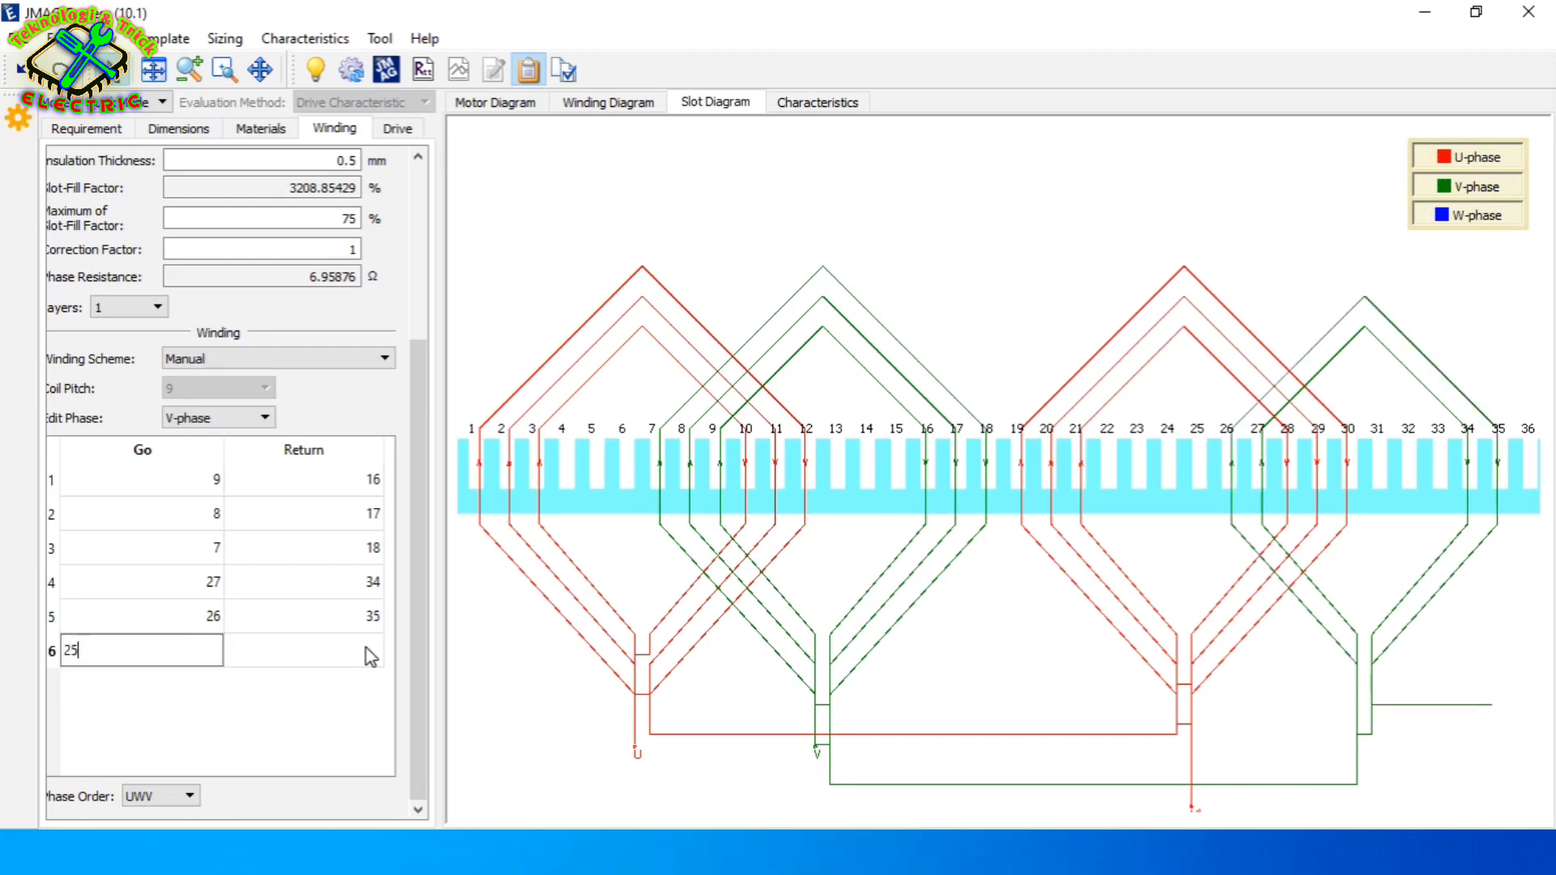
left_click(366, 648)
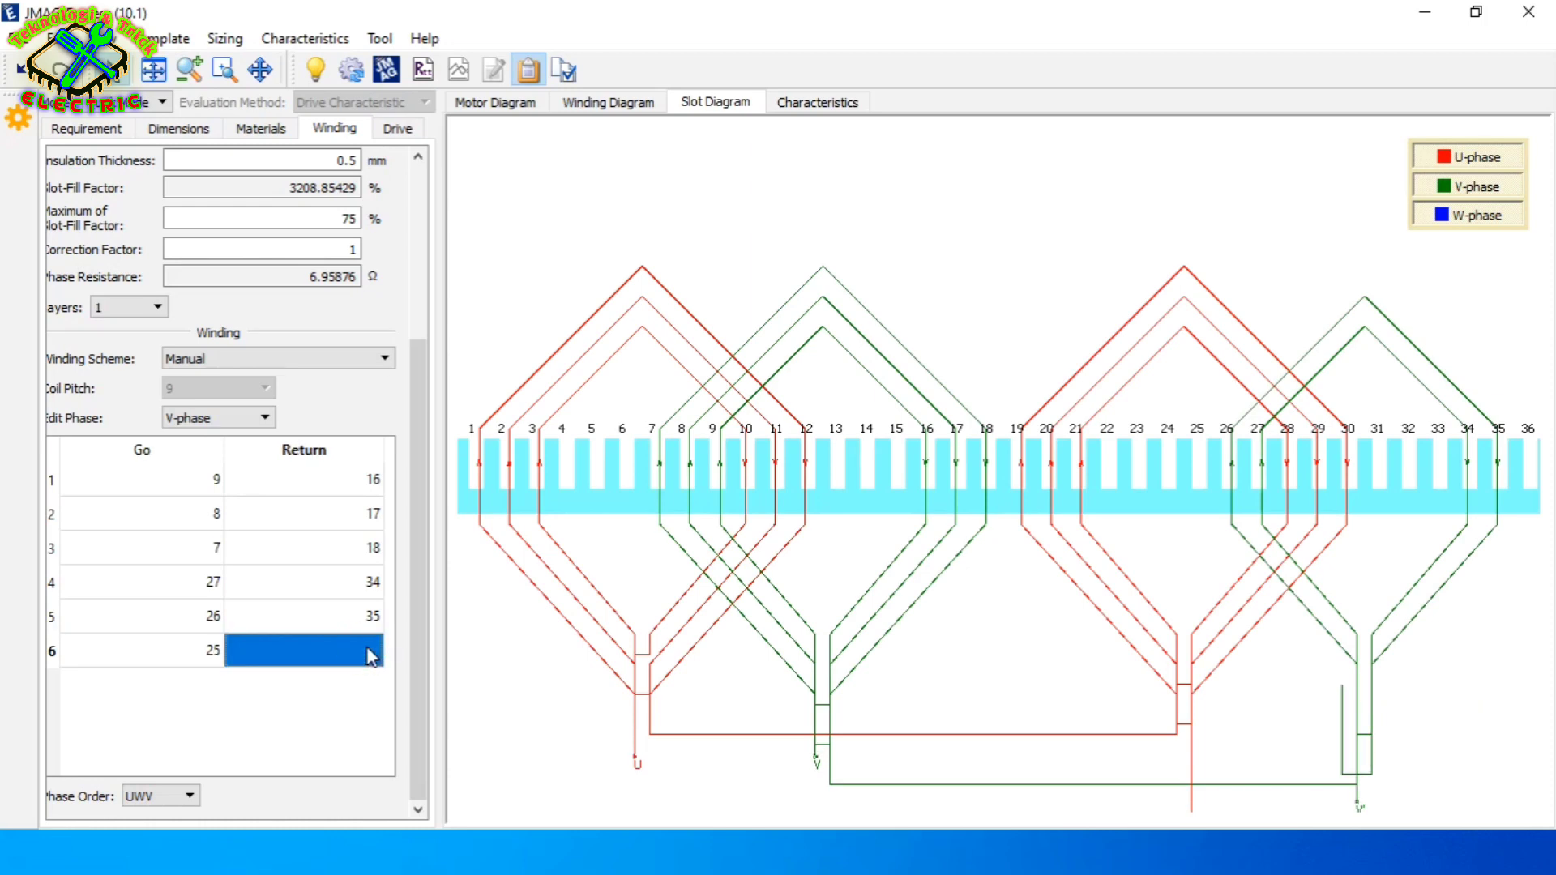
type("36")
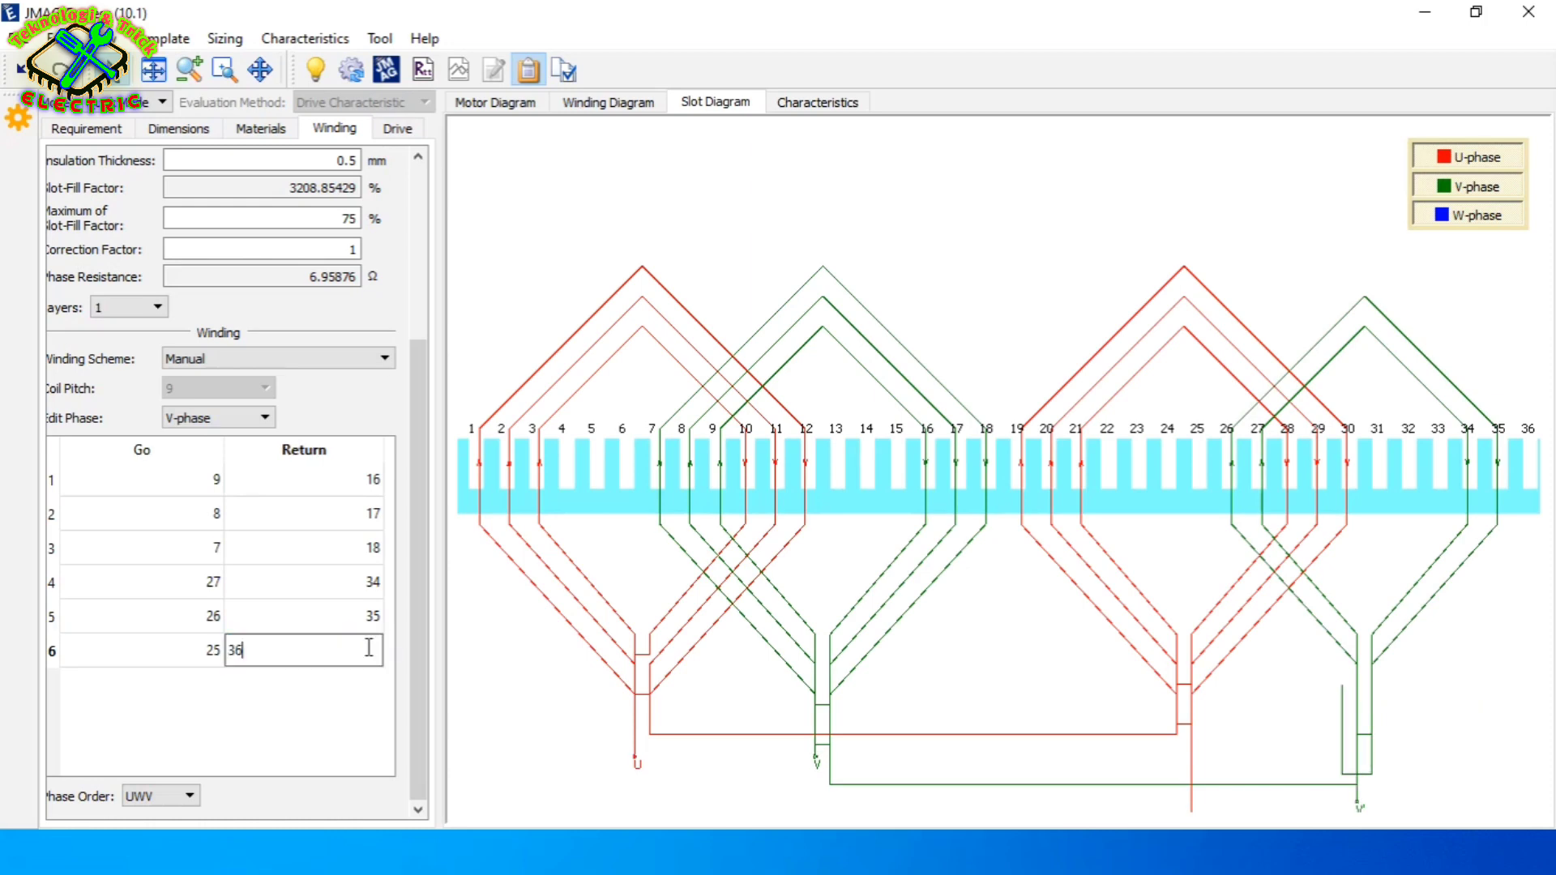
key("Return")
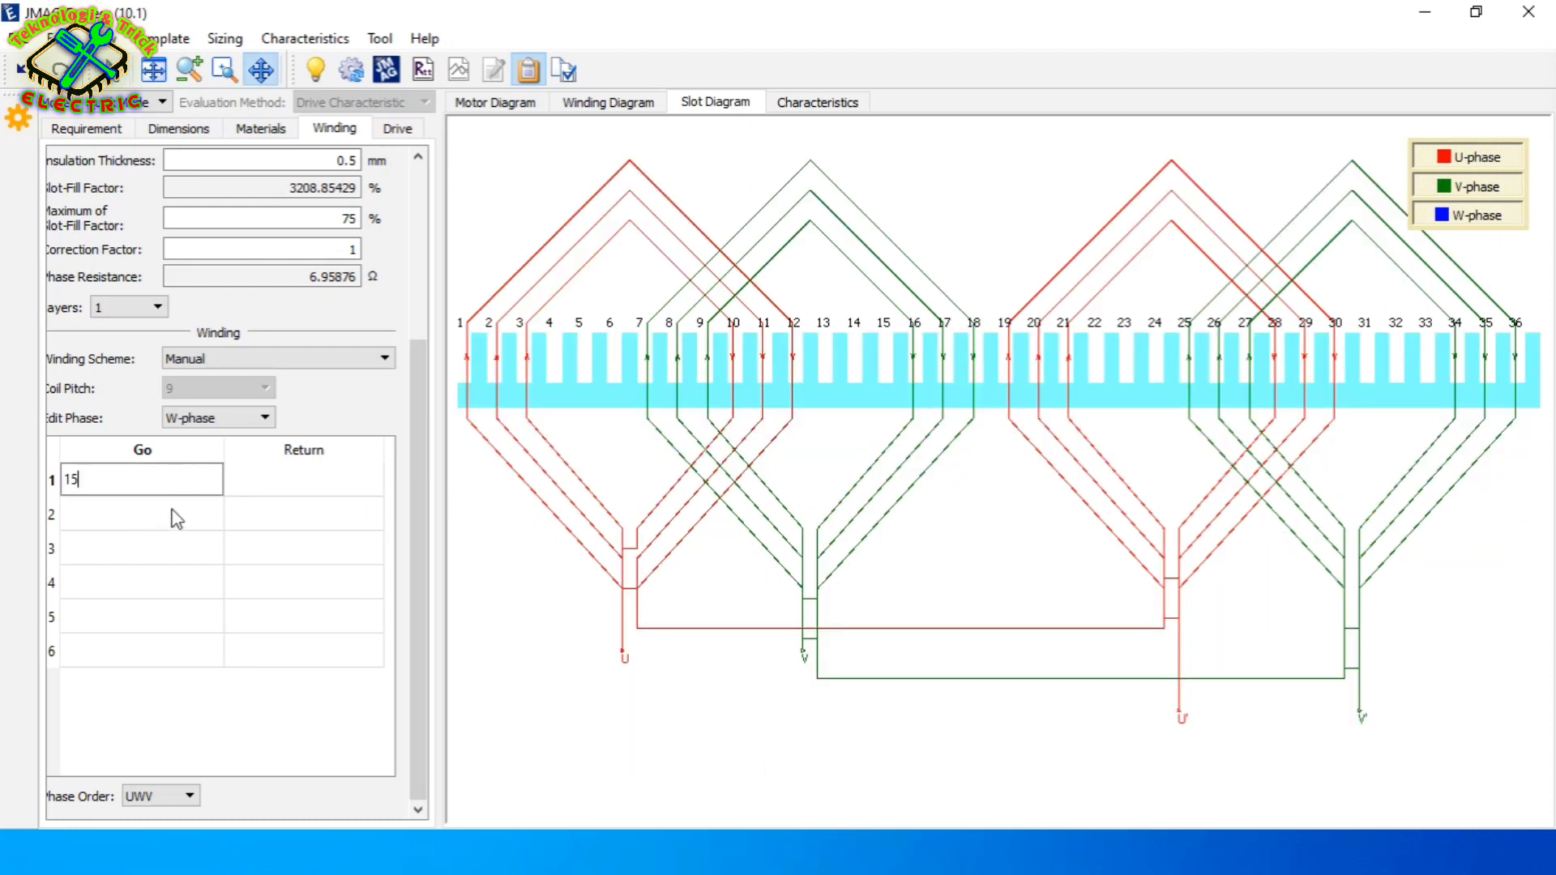
Define the first three W-phase coils with Go/Return slots 15 to 22, 14 to 23 and 13 to 24
left_click(277, 483)
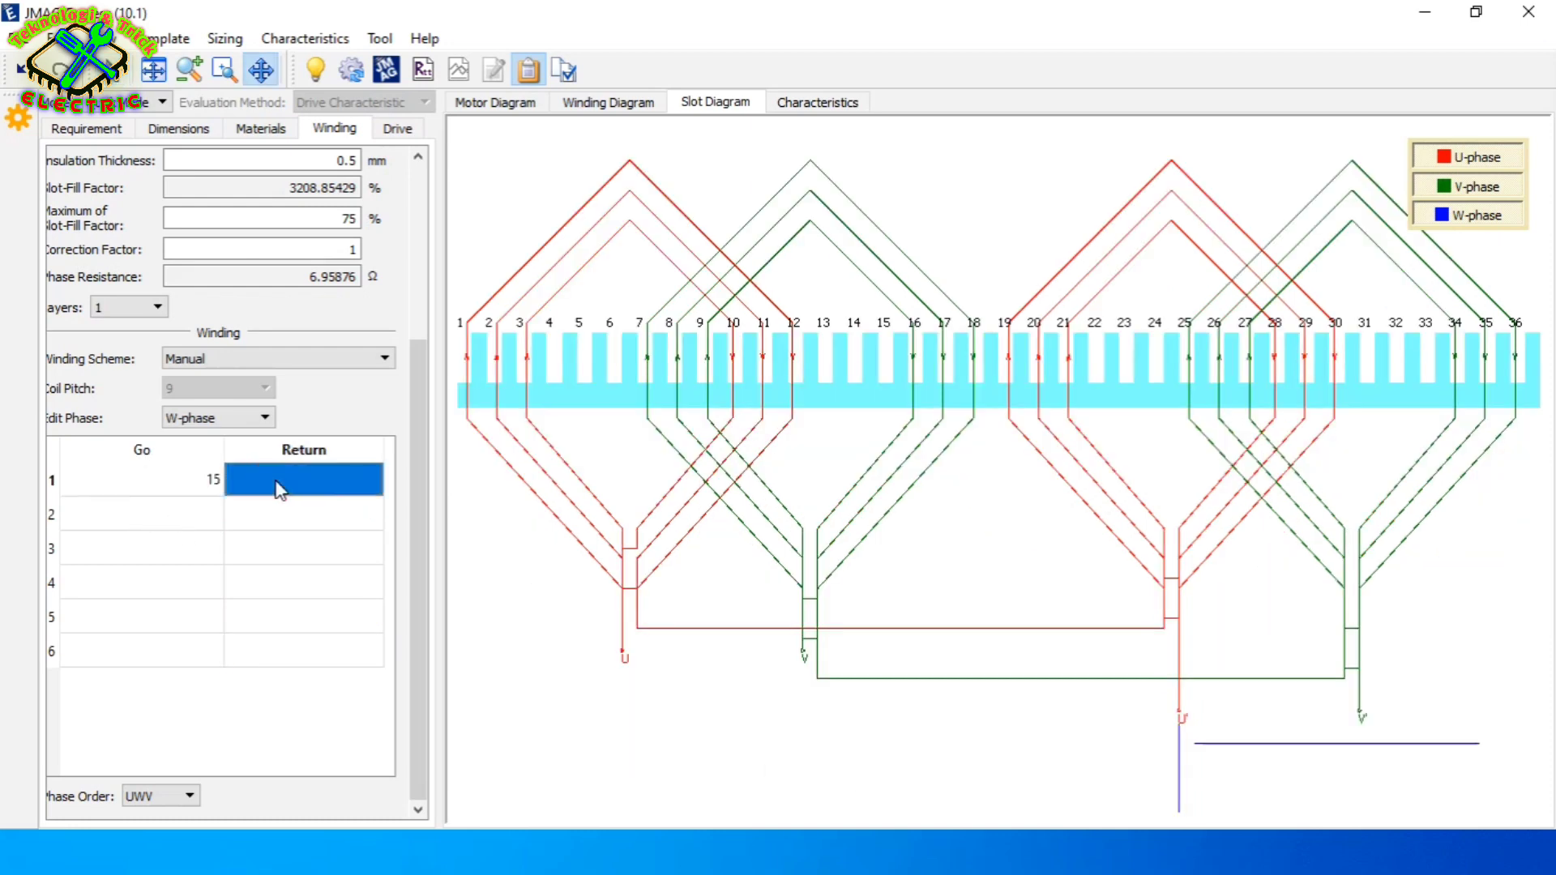
type("22")
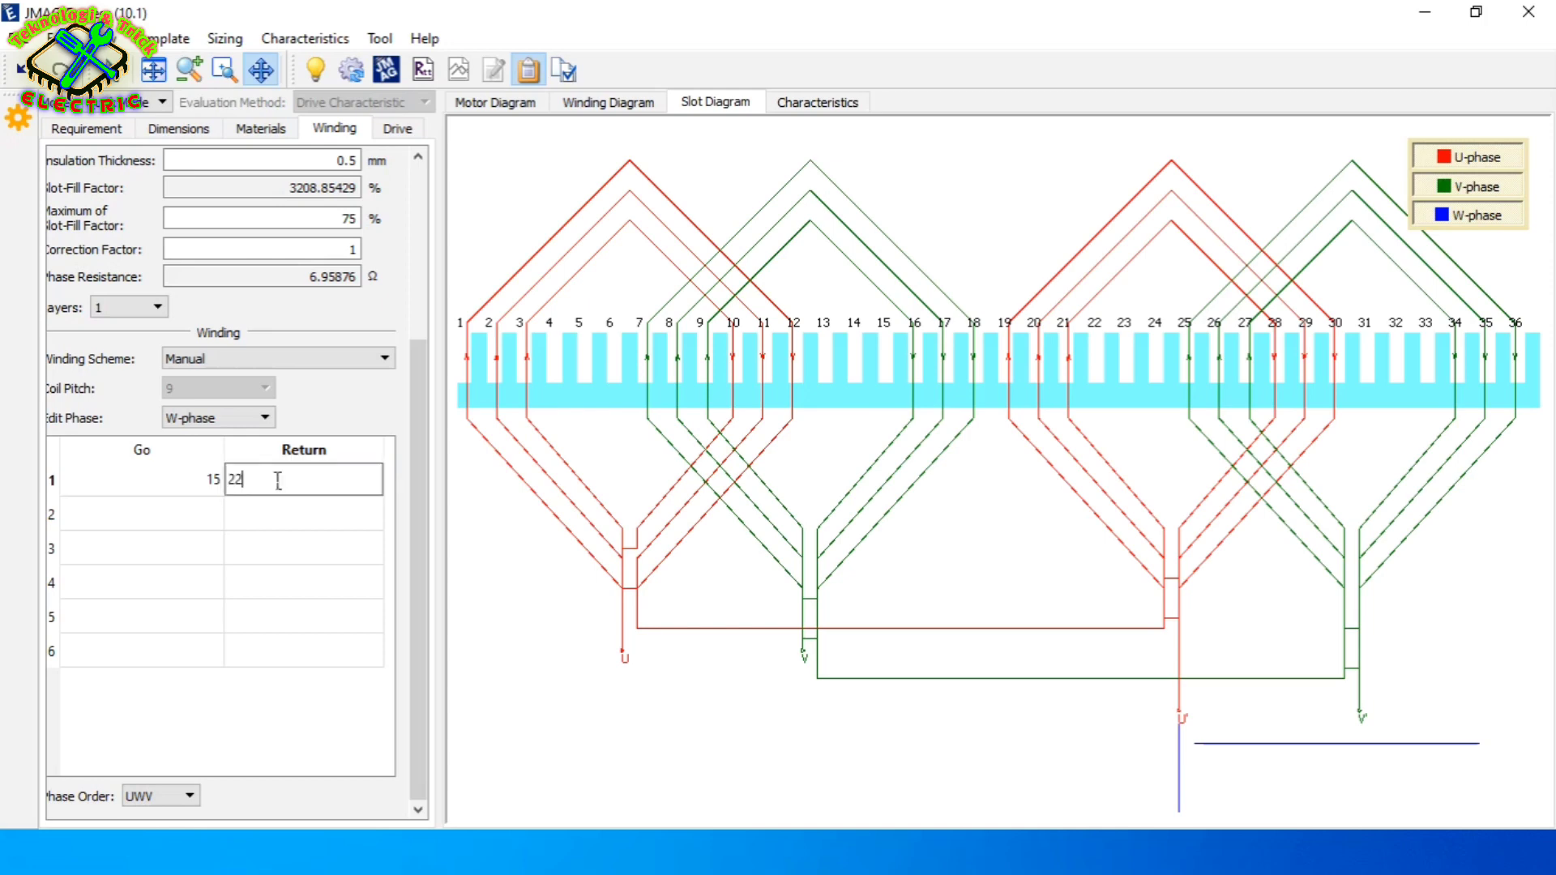
left_click(224, 509)
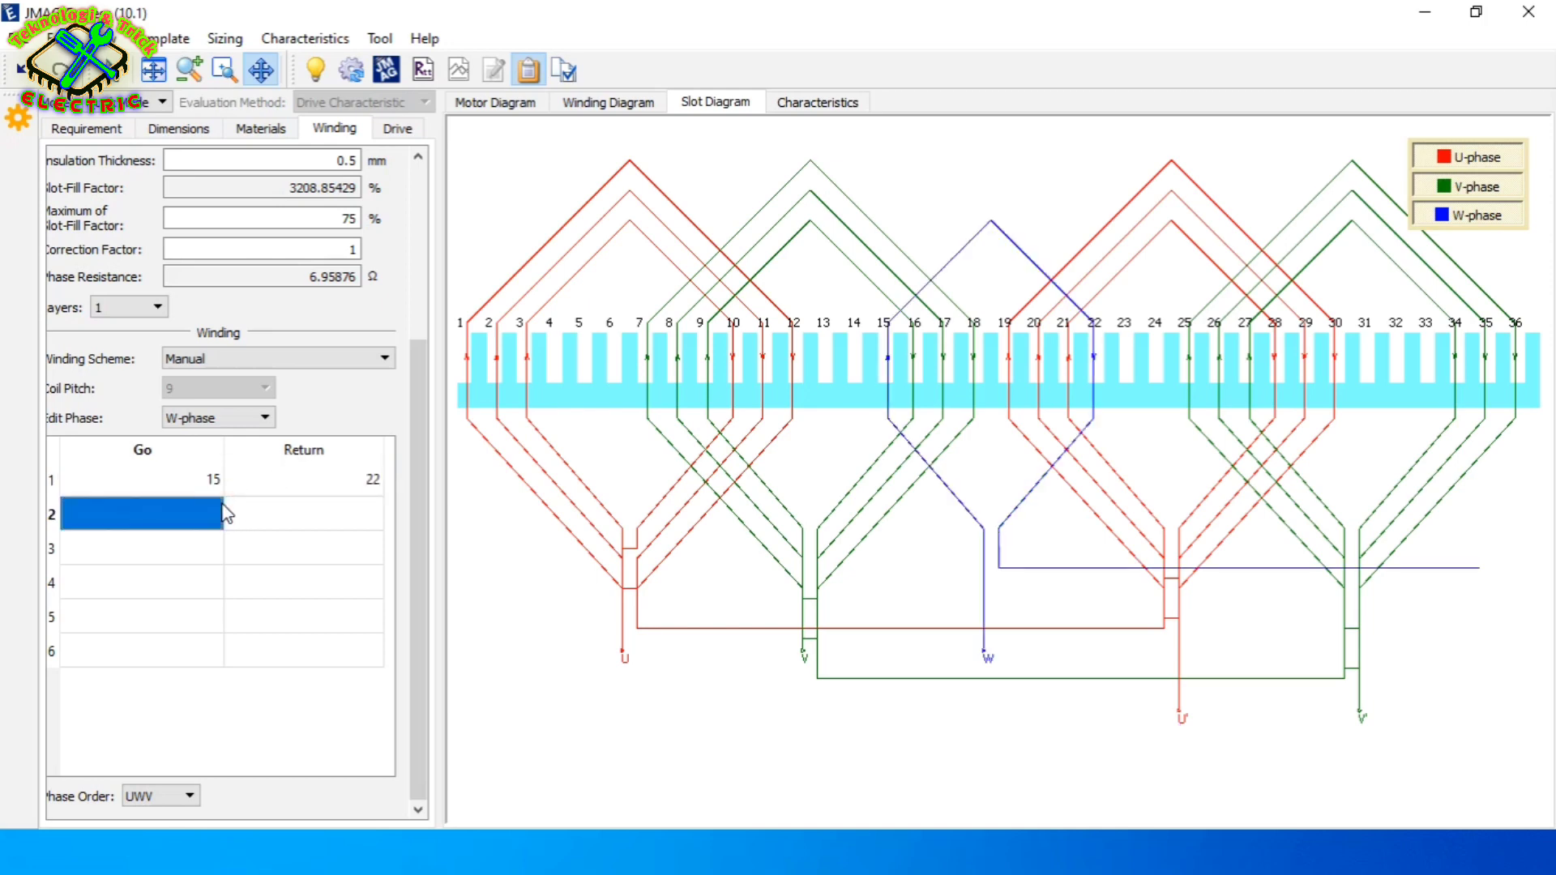
type("14")
left_click(330, 507)
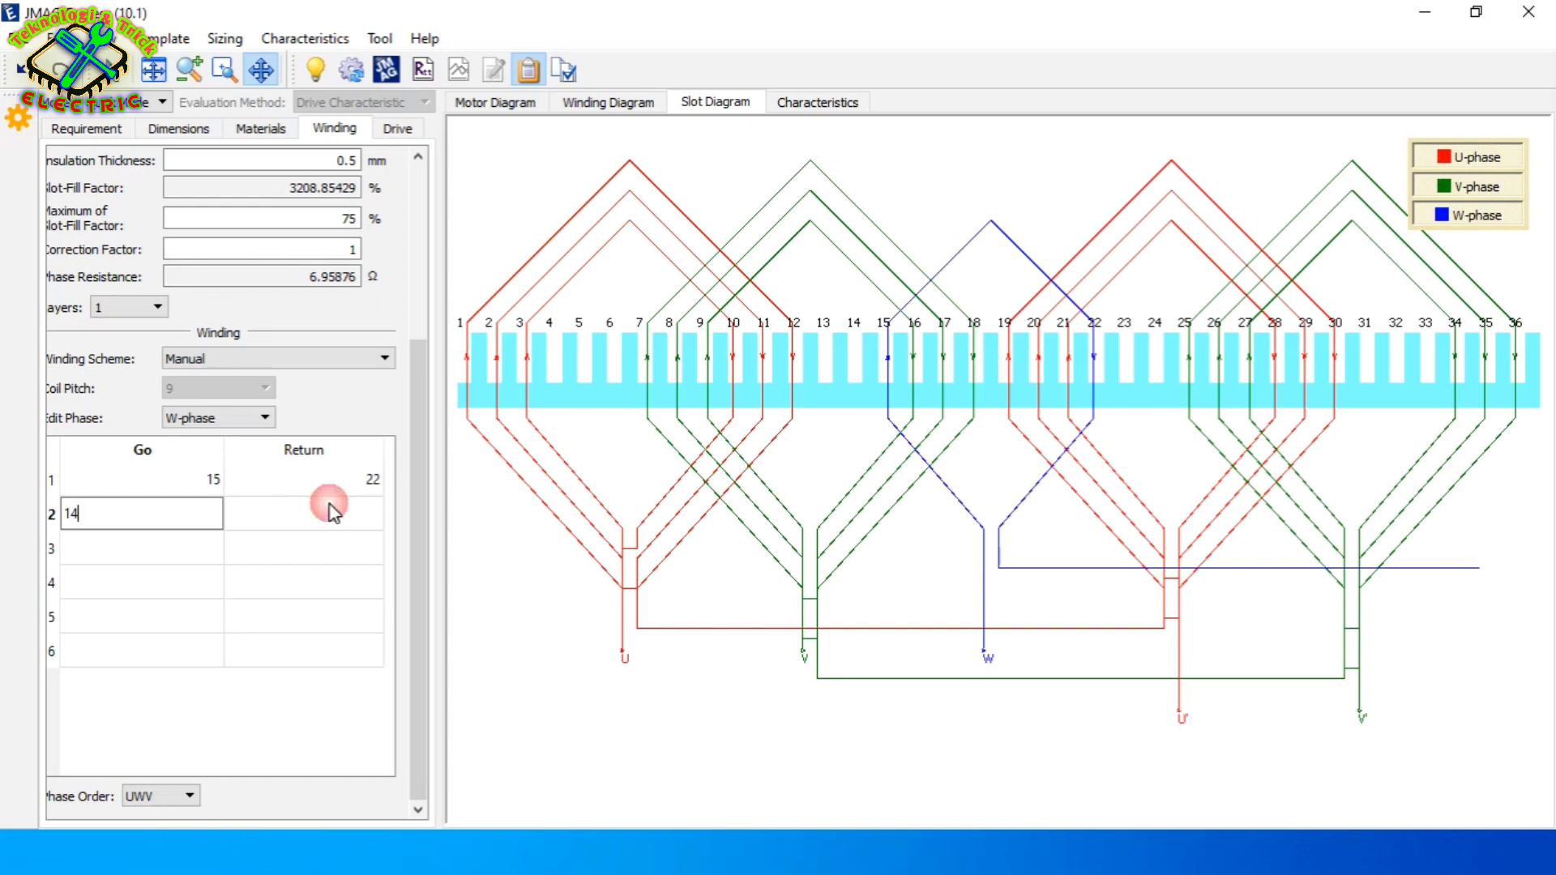
type("23")
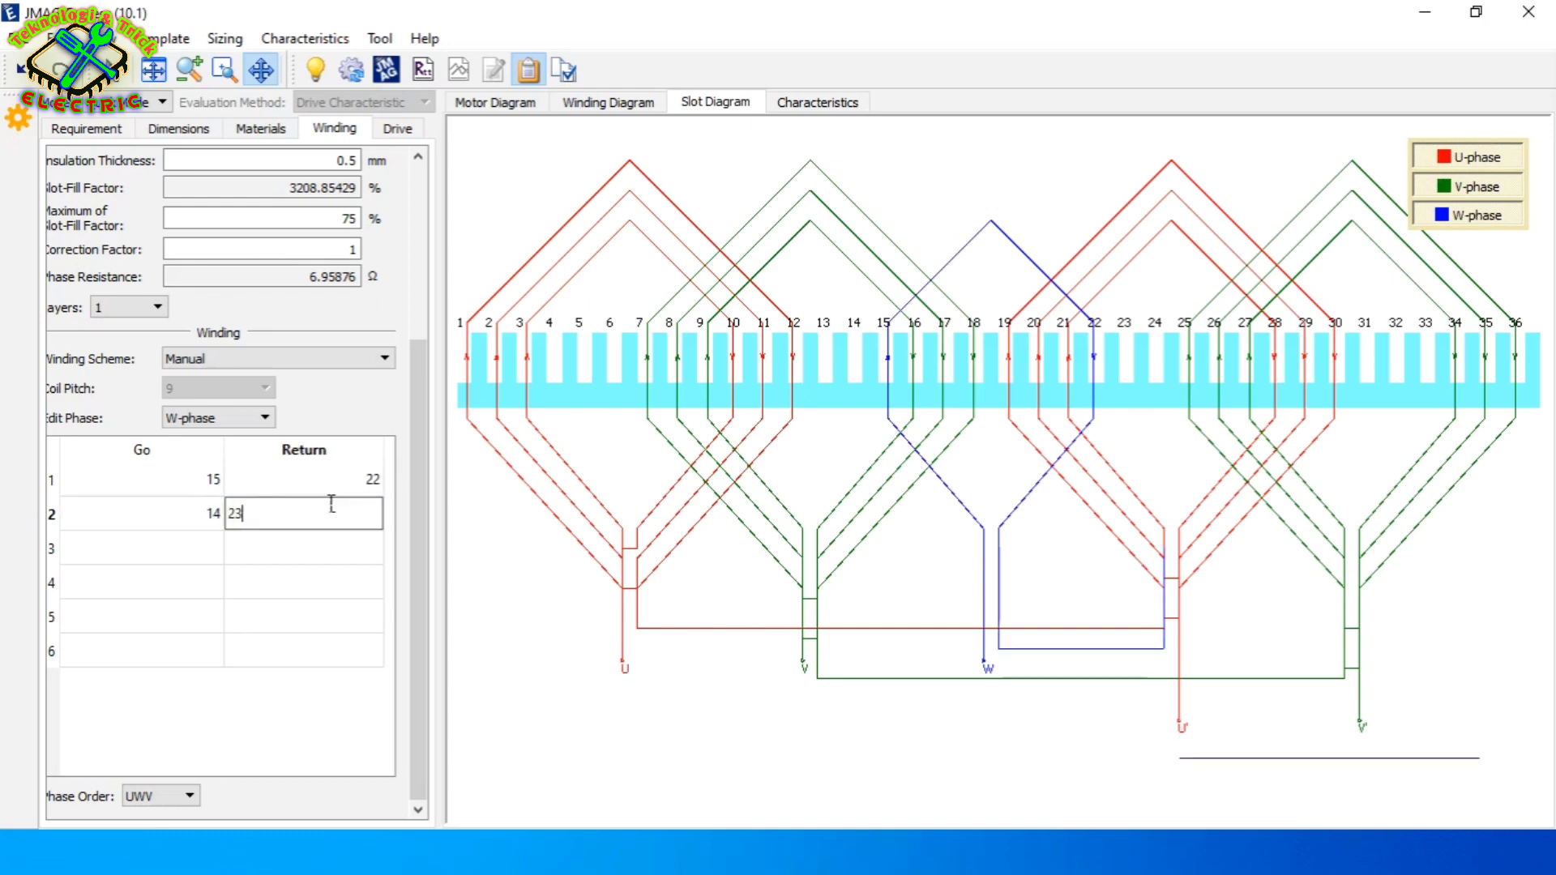
left_click(194, 561)
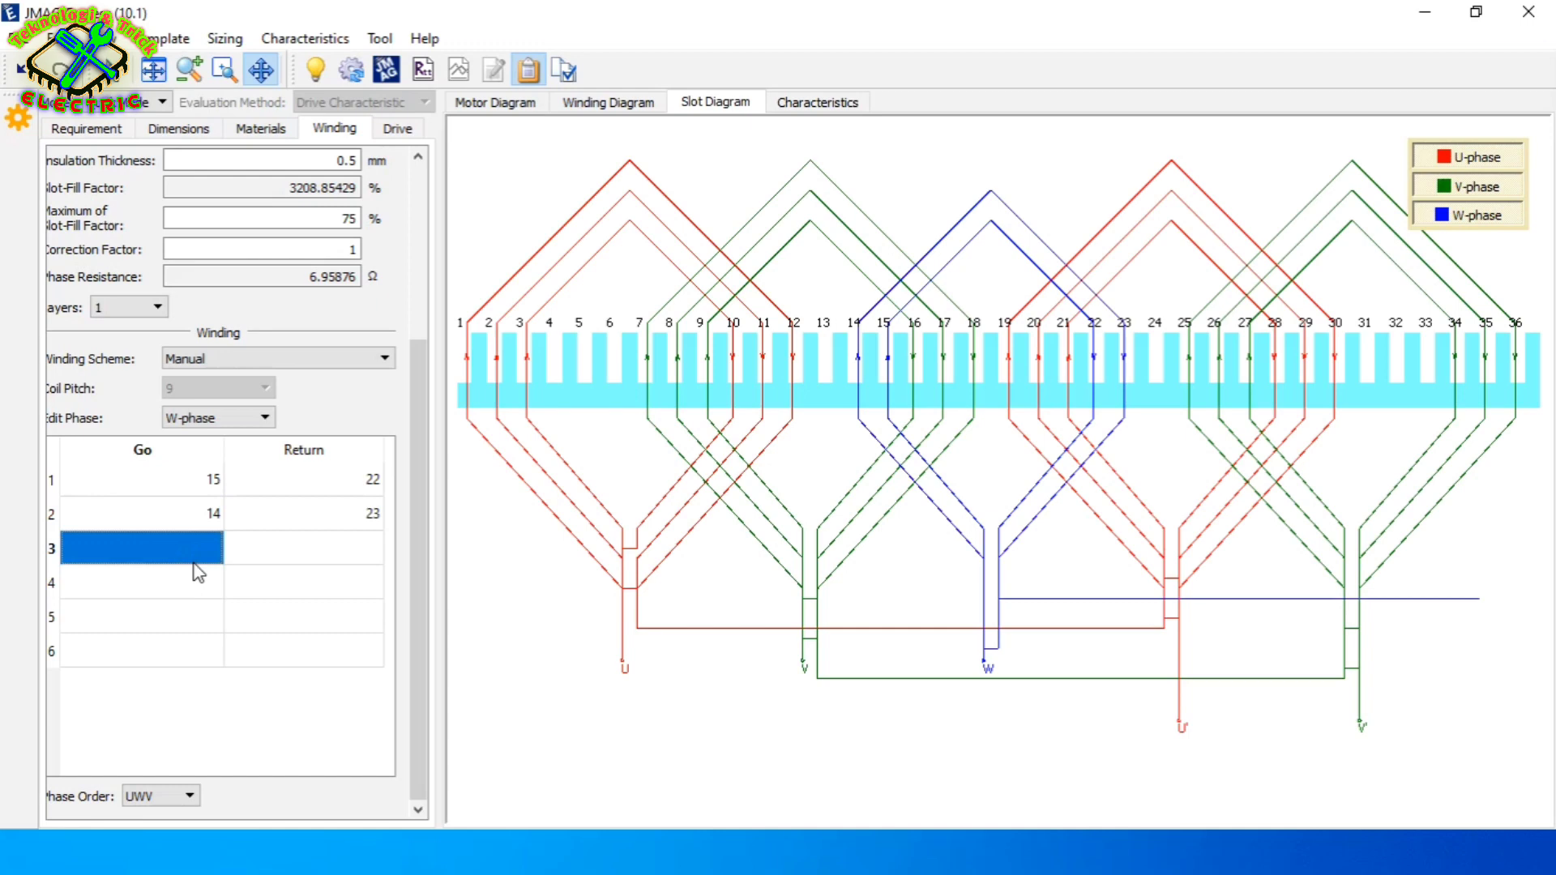
type("13")
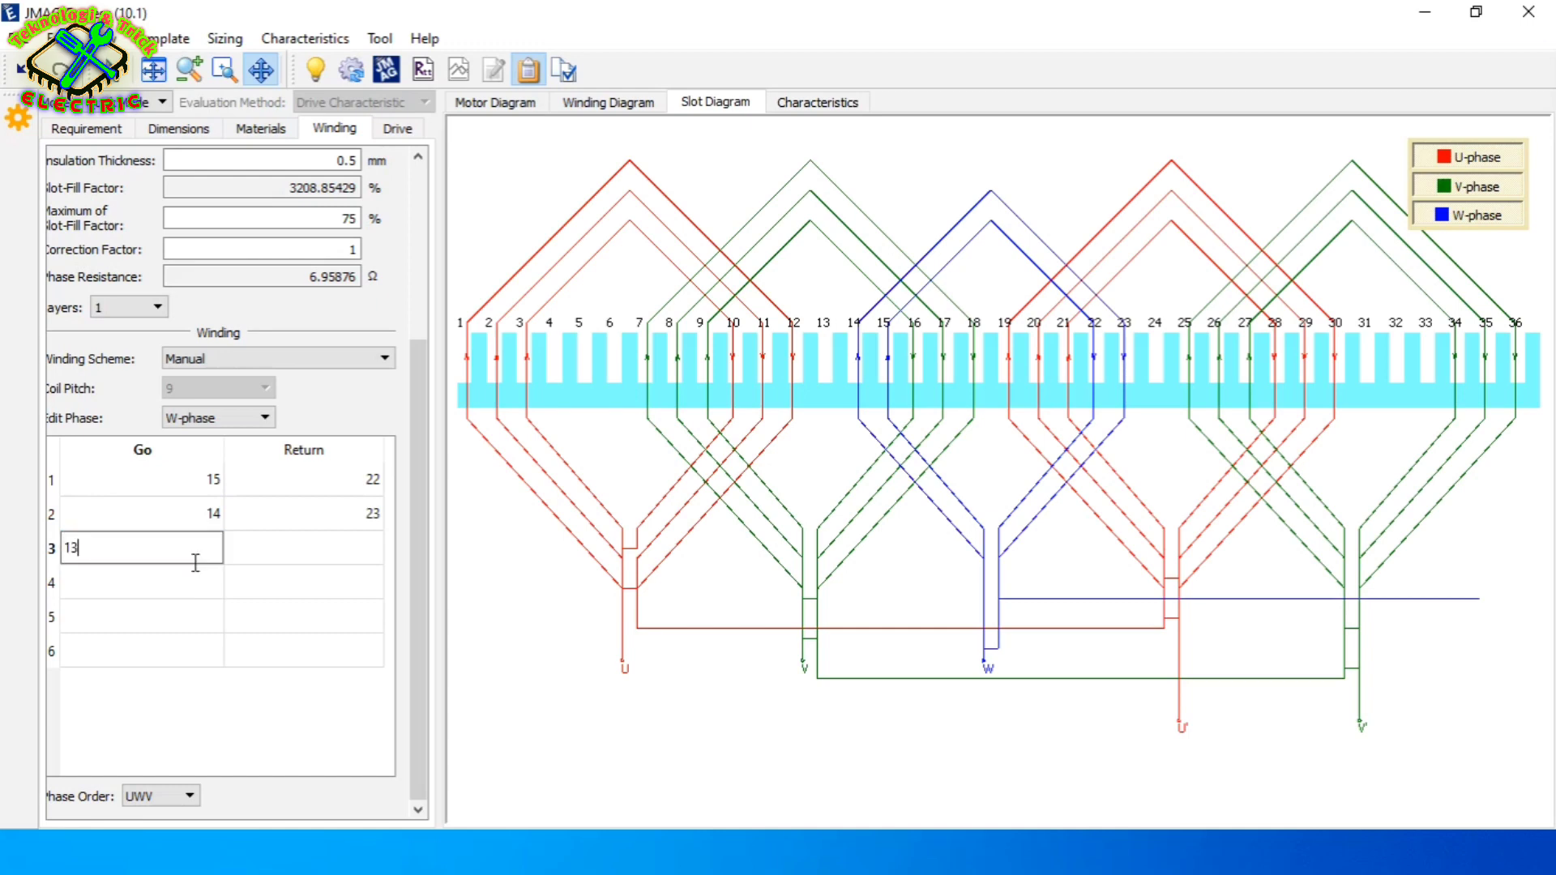
left_click(359, 561)
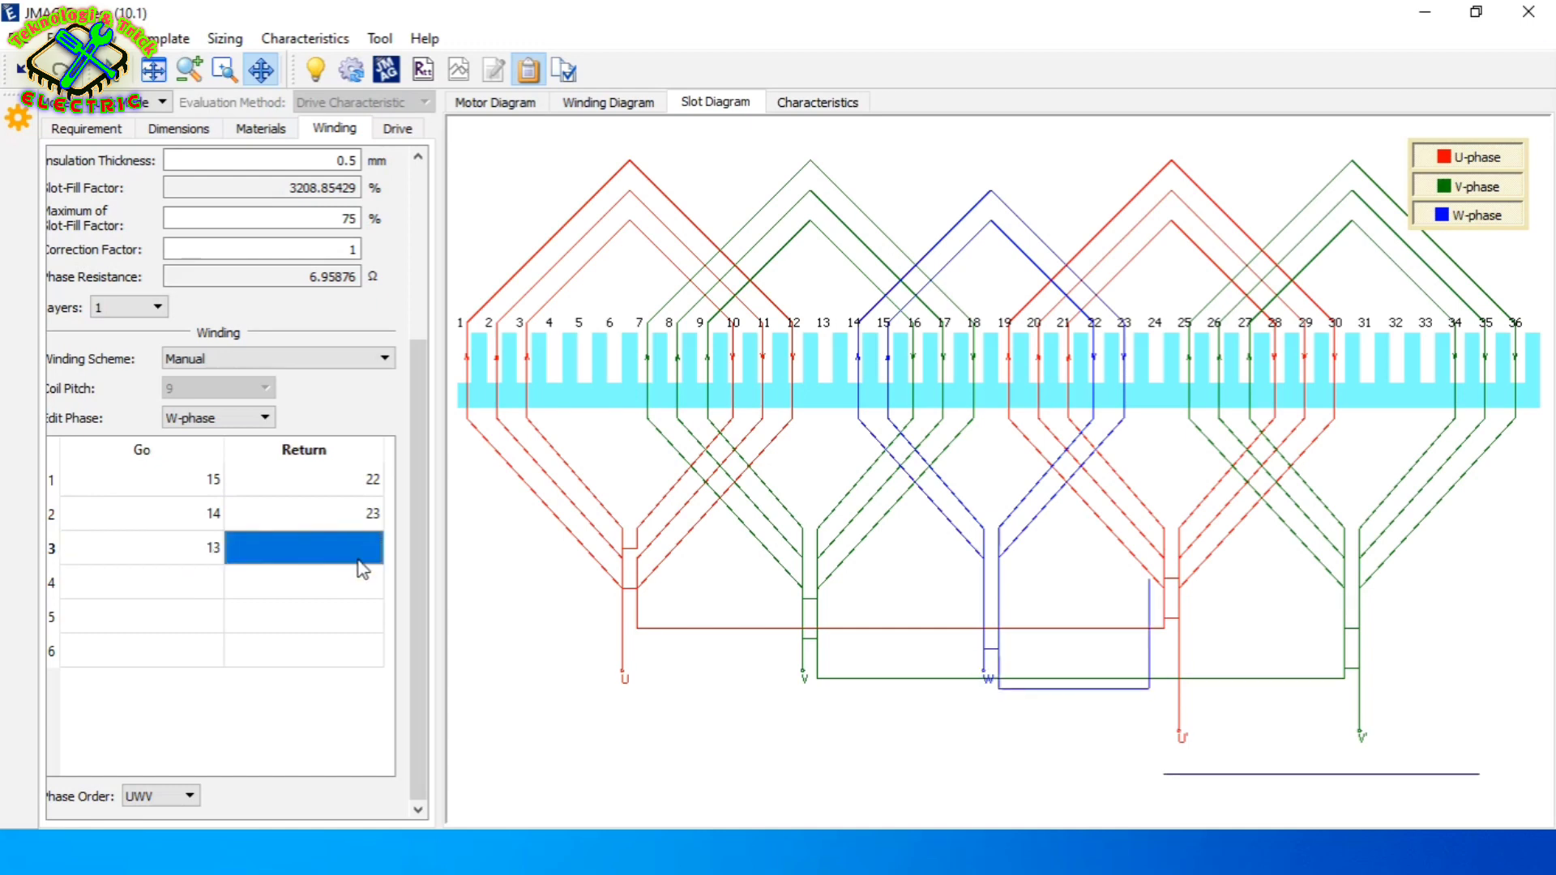
type("24")
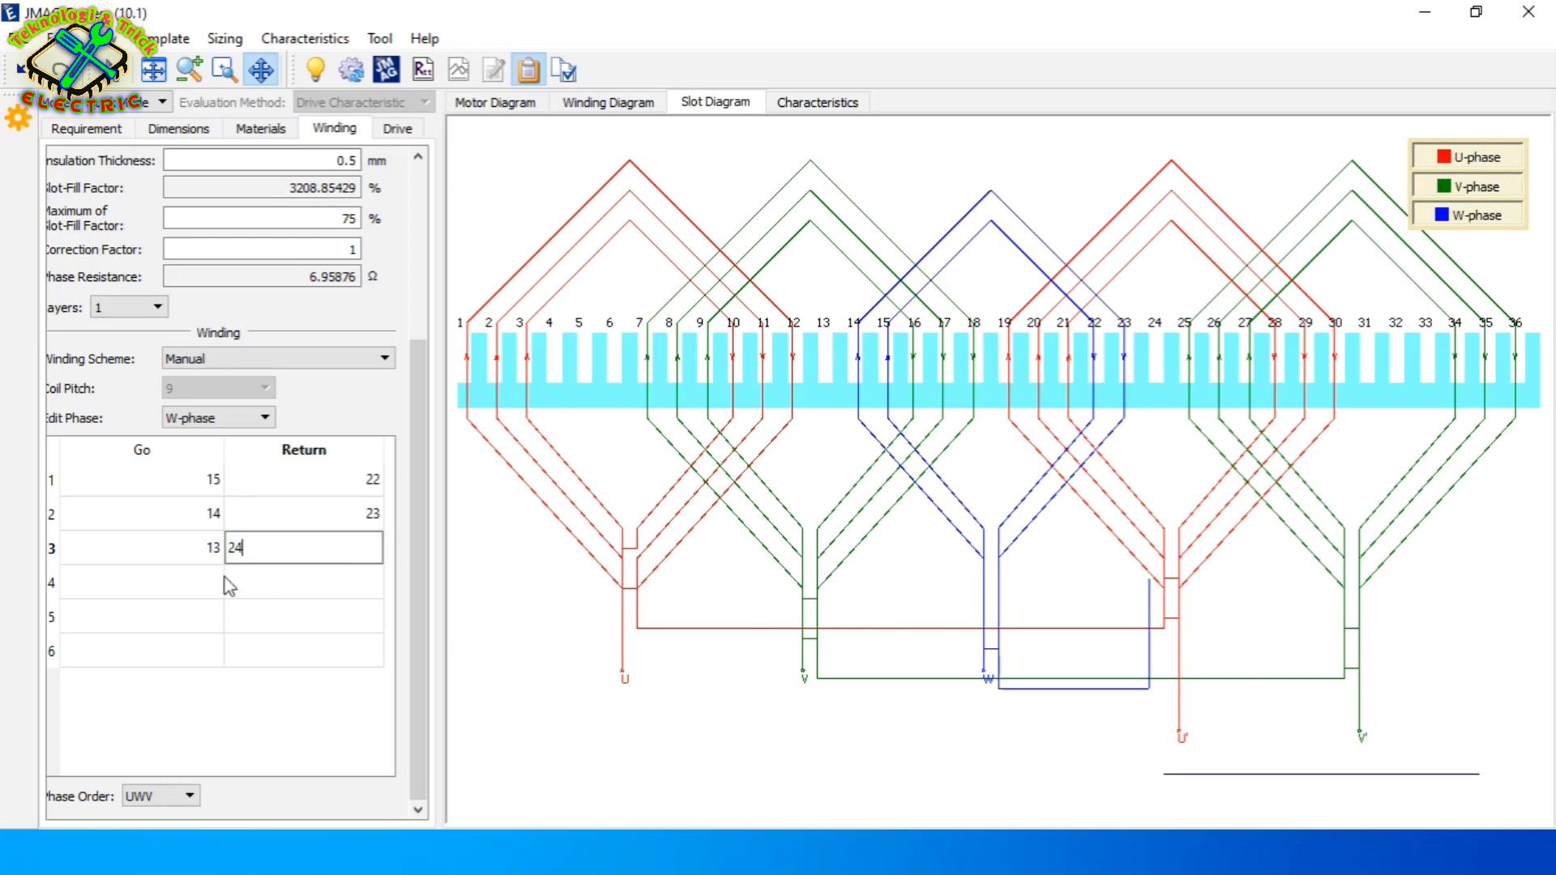
Define W-phase coils 4 to 6 with Go/Return slots 33 to 4, 32 to 5 and 31 to 6
left_click(194, 588)
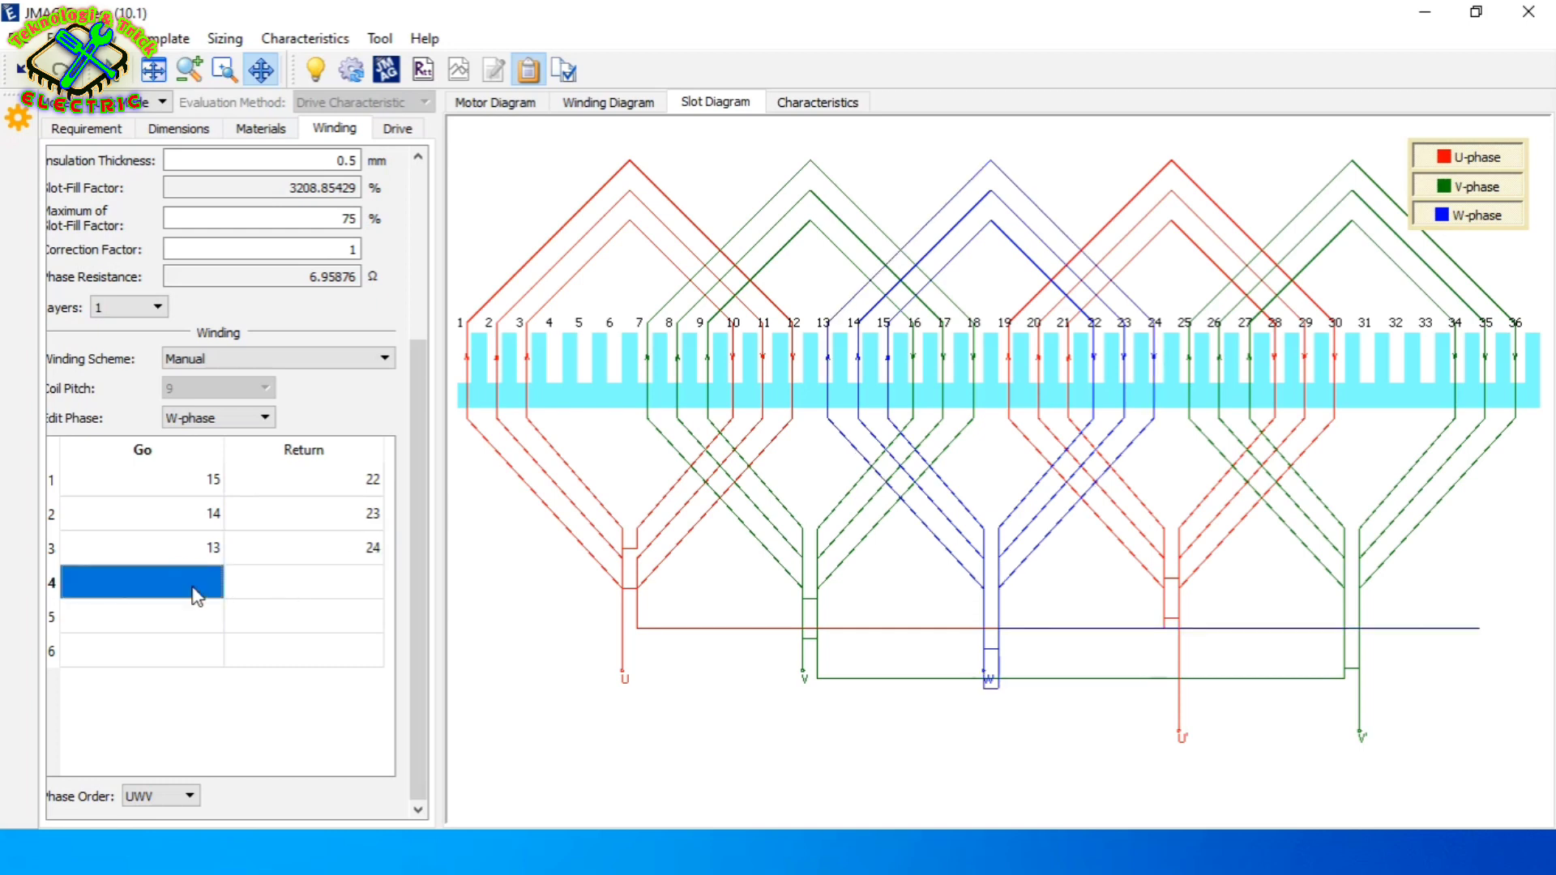
type("33")
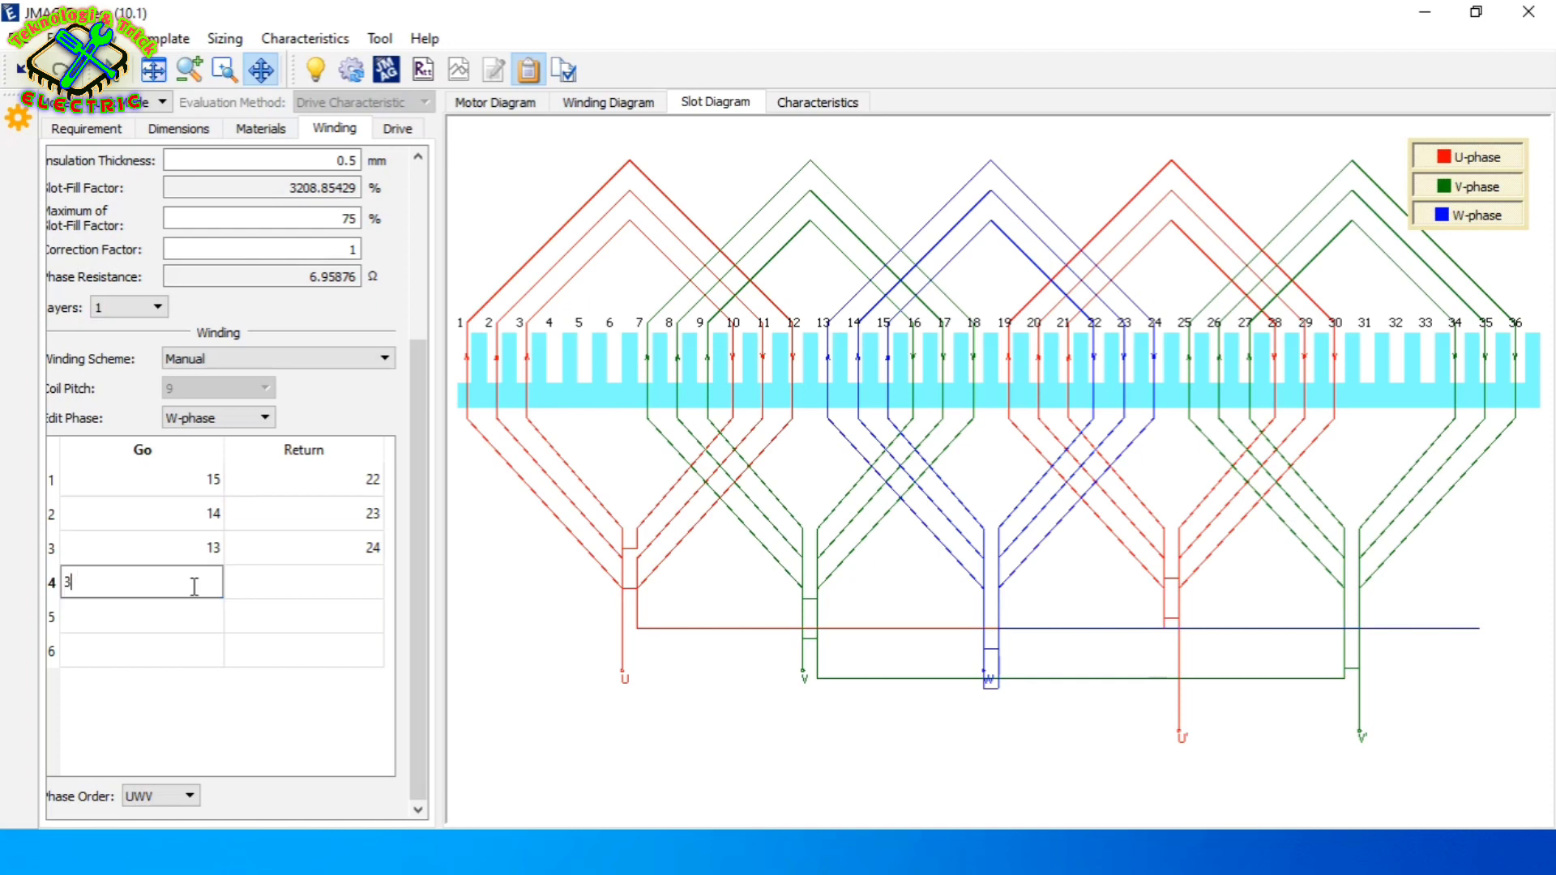
left_click(357, 600)
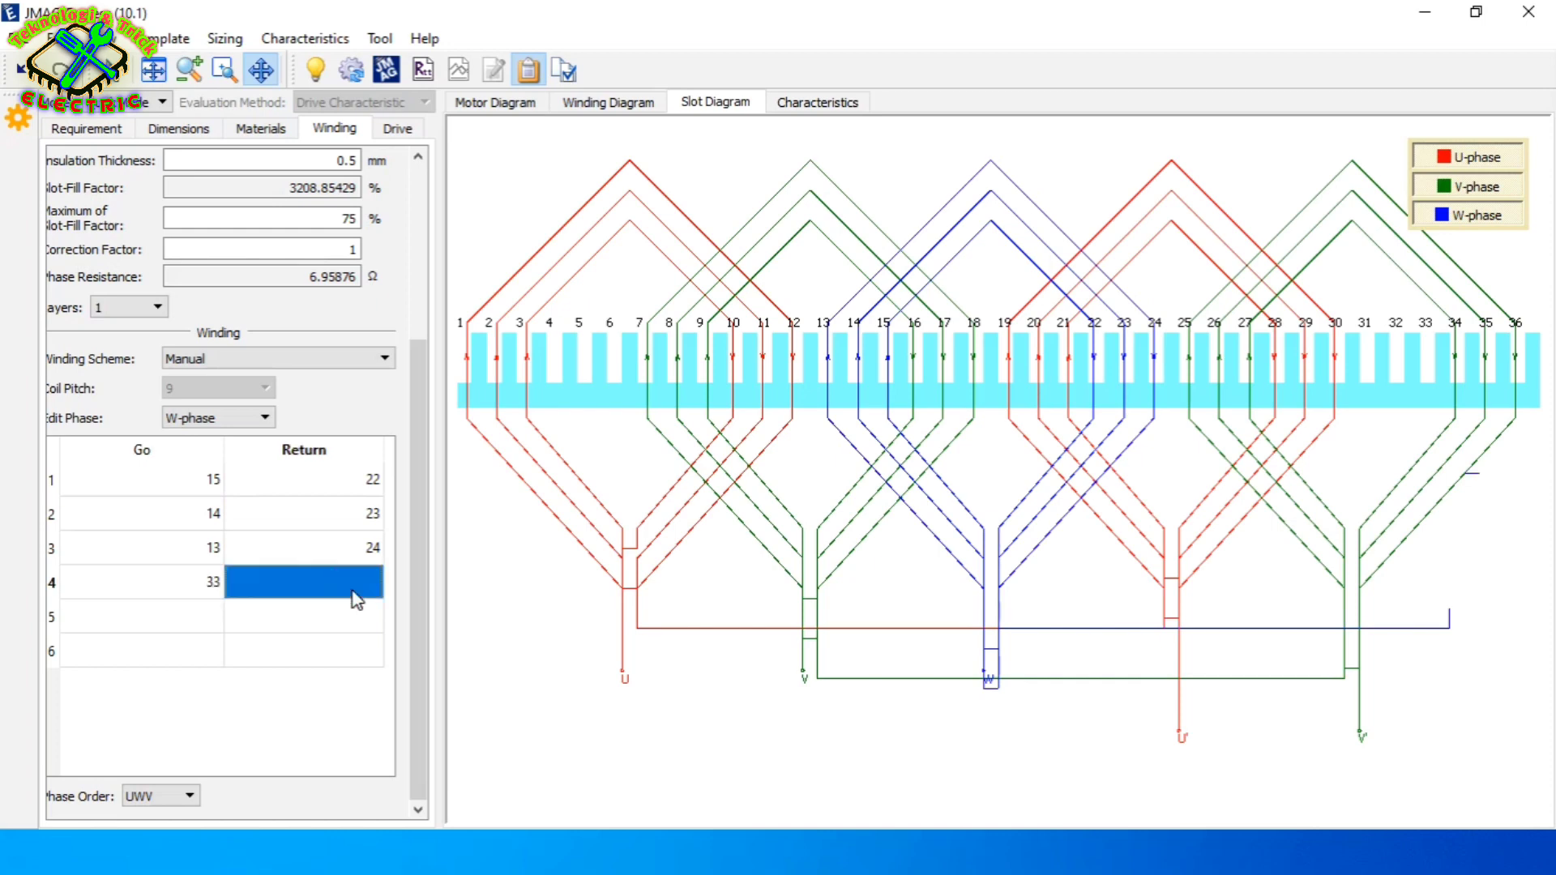
type("4")
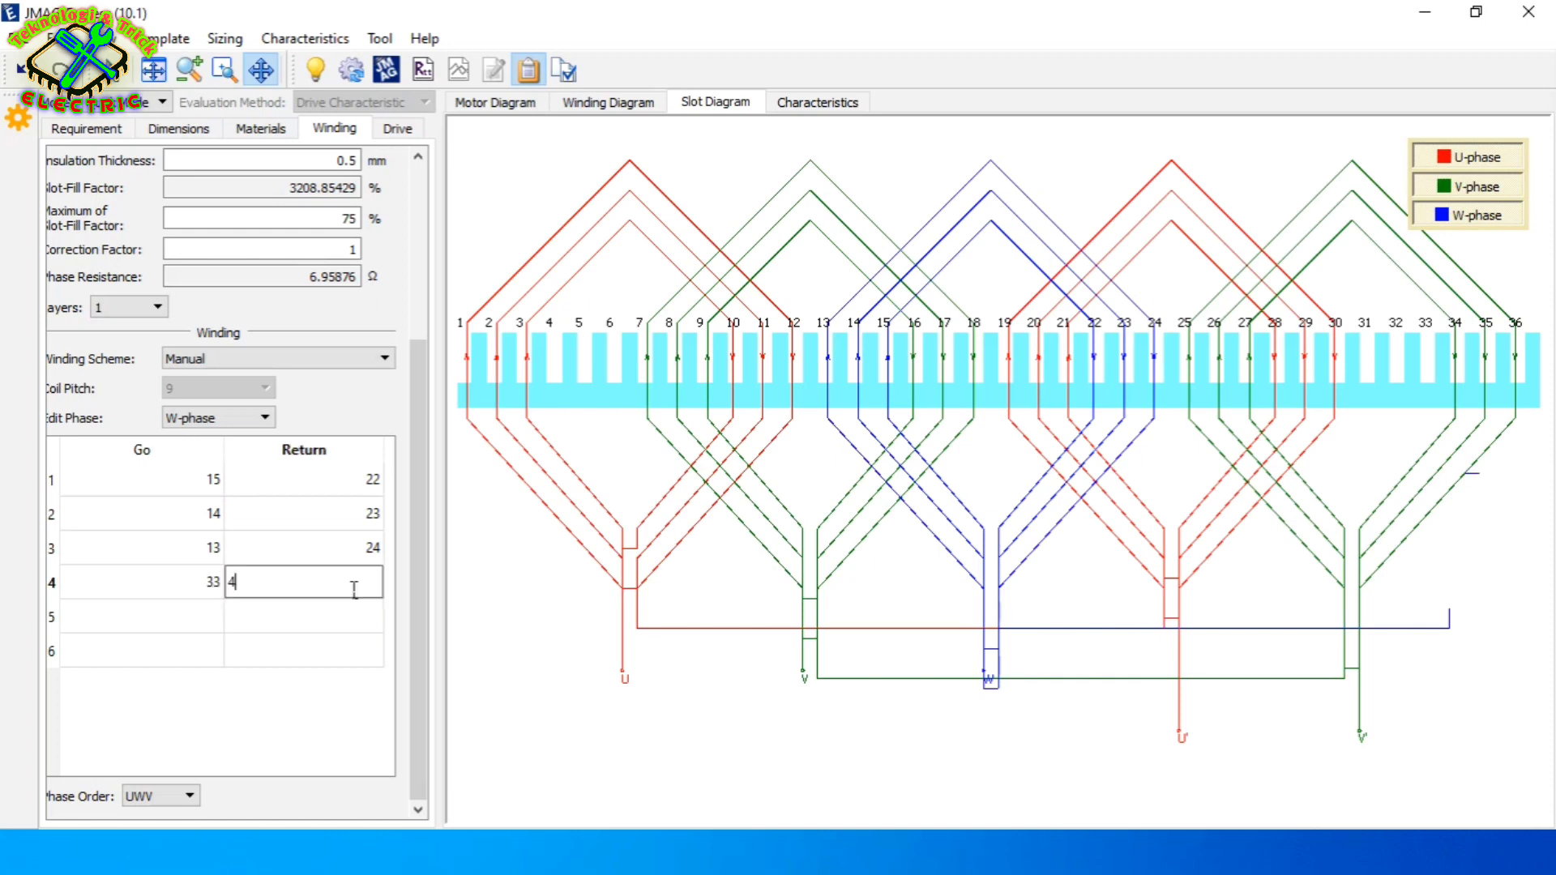
left_click(197, 614)
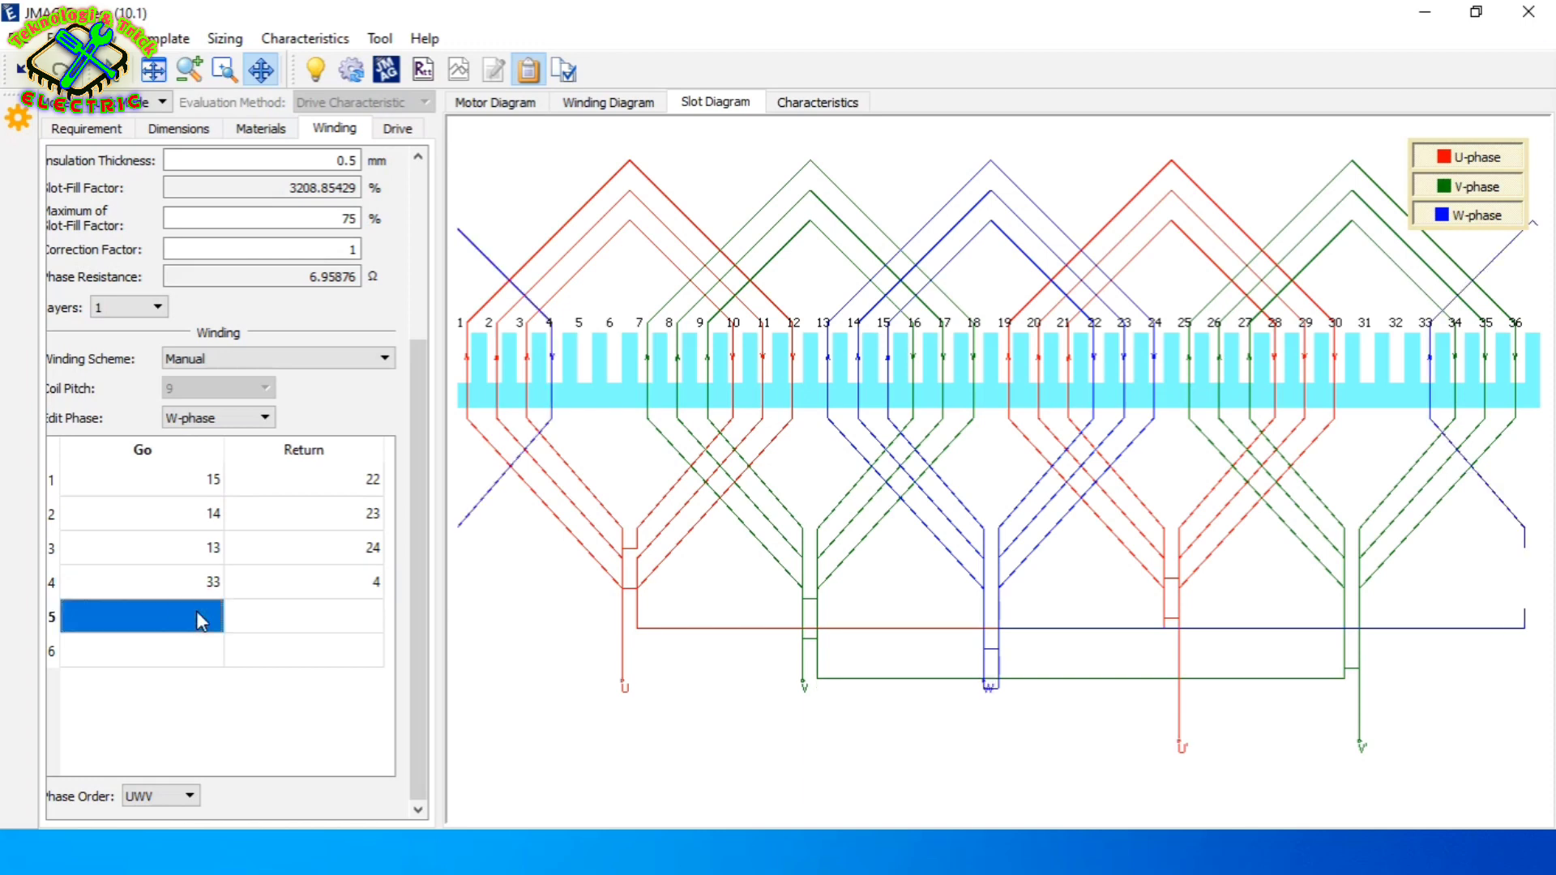
type("32")
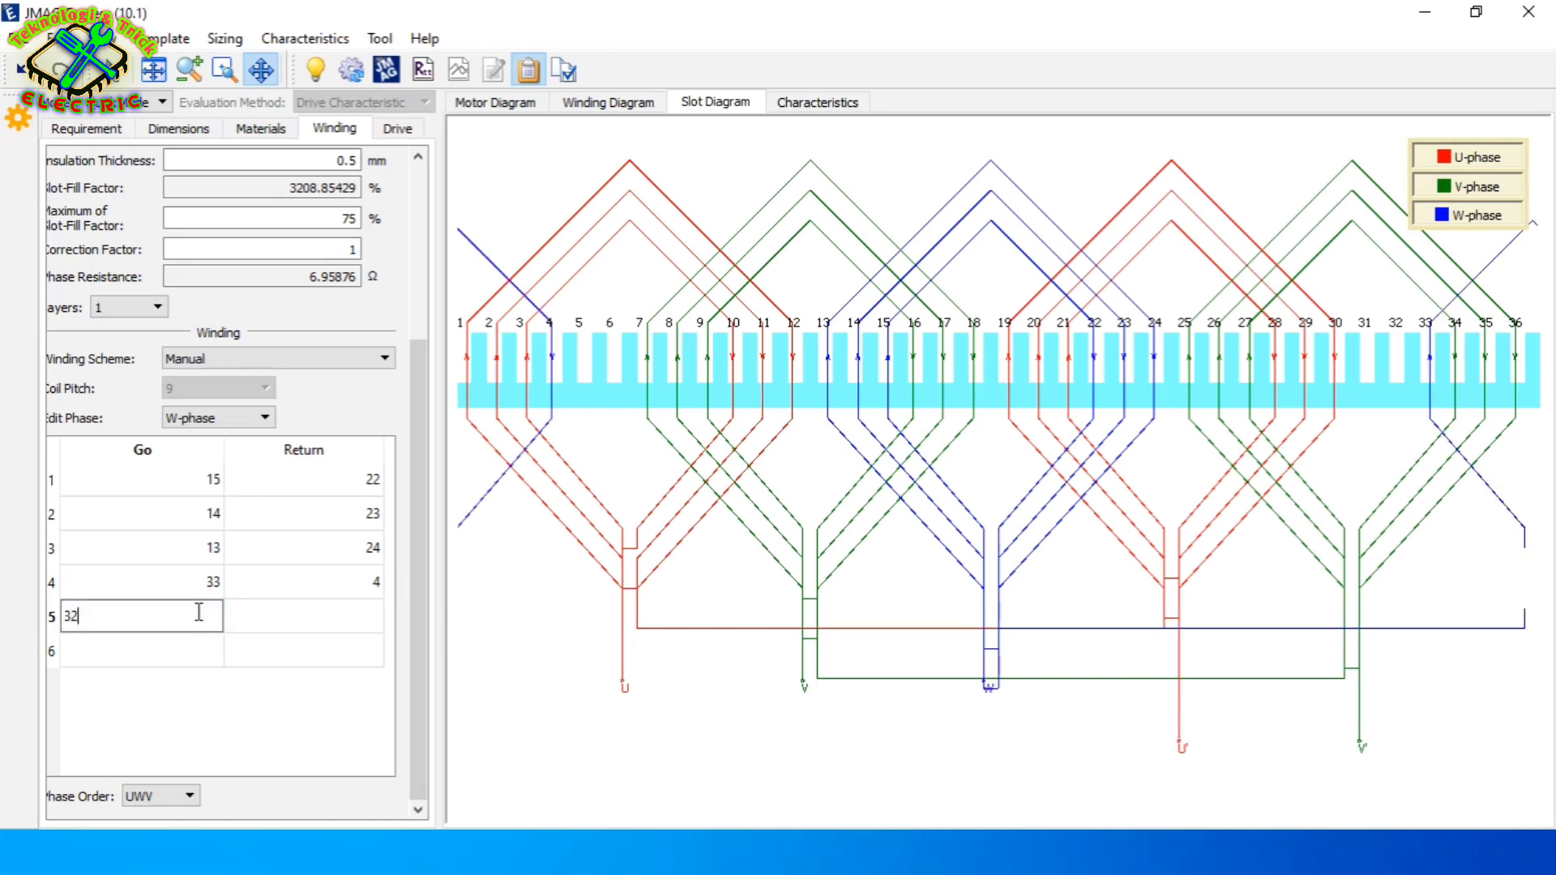
left_click(280, 614)
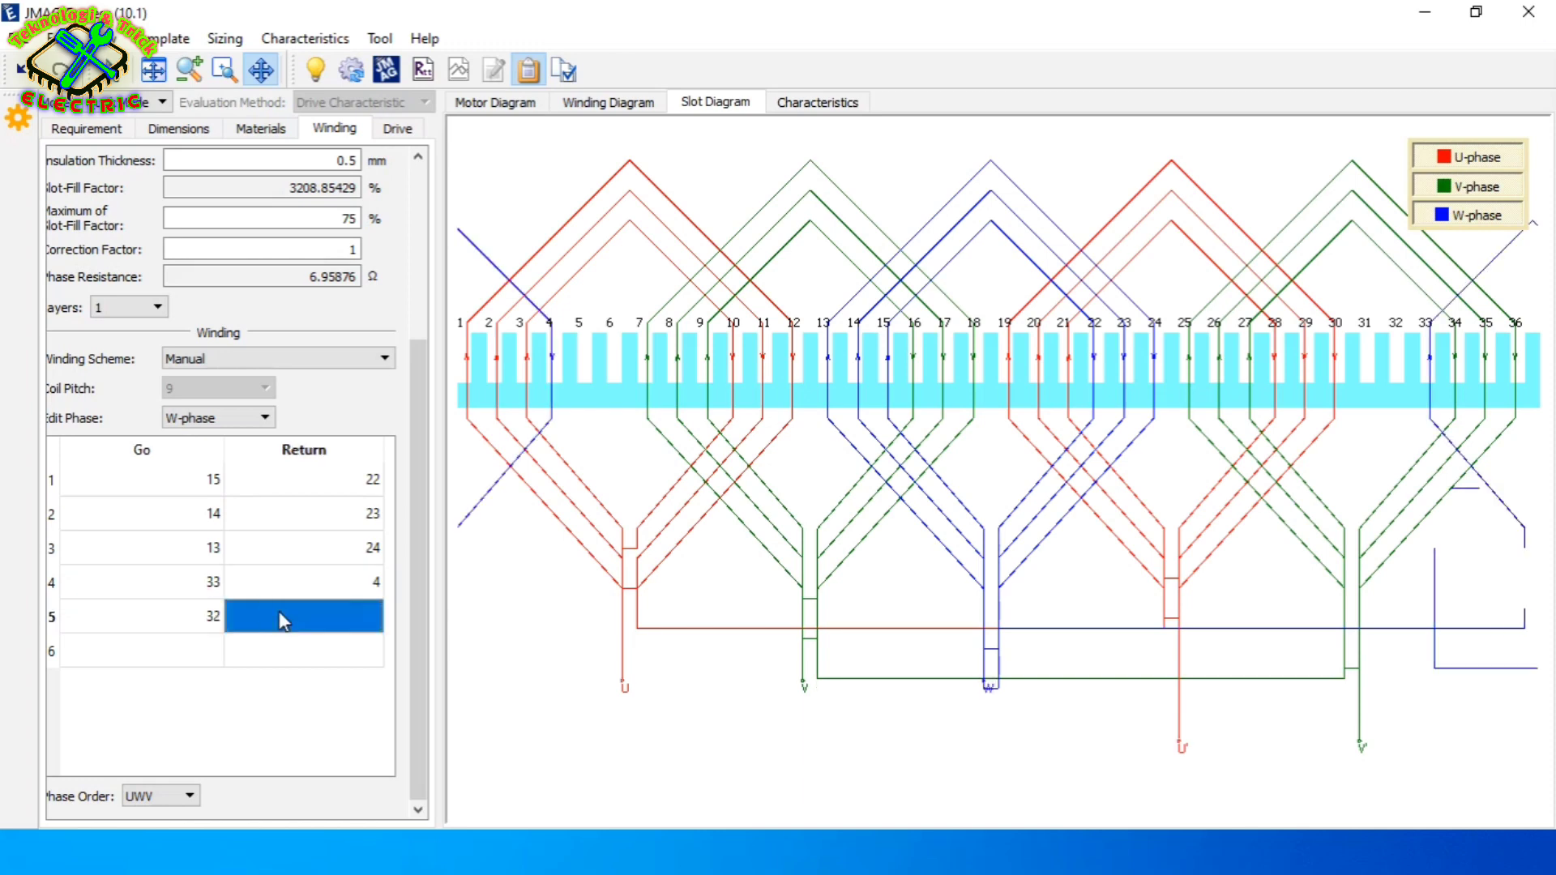
type("5")
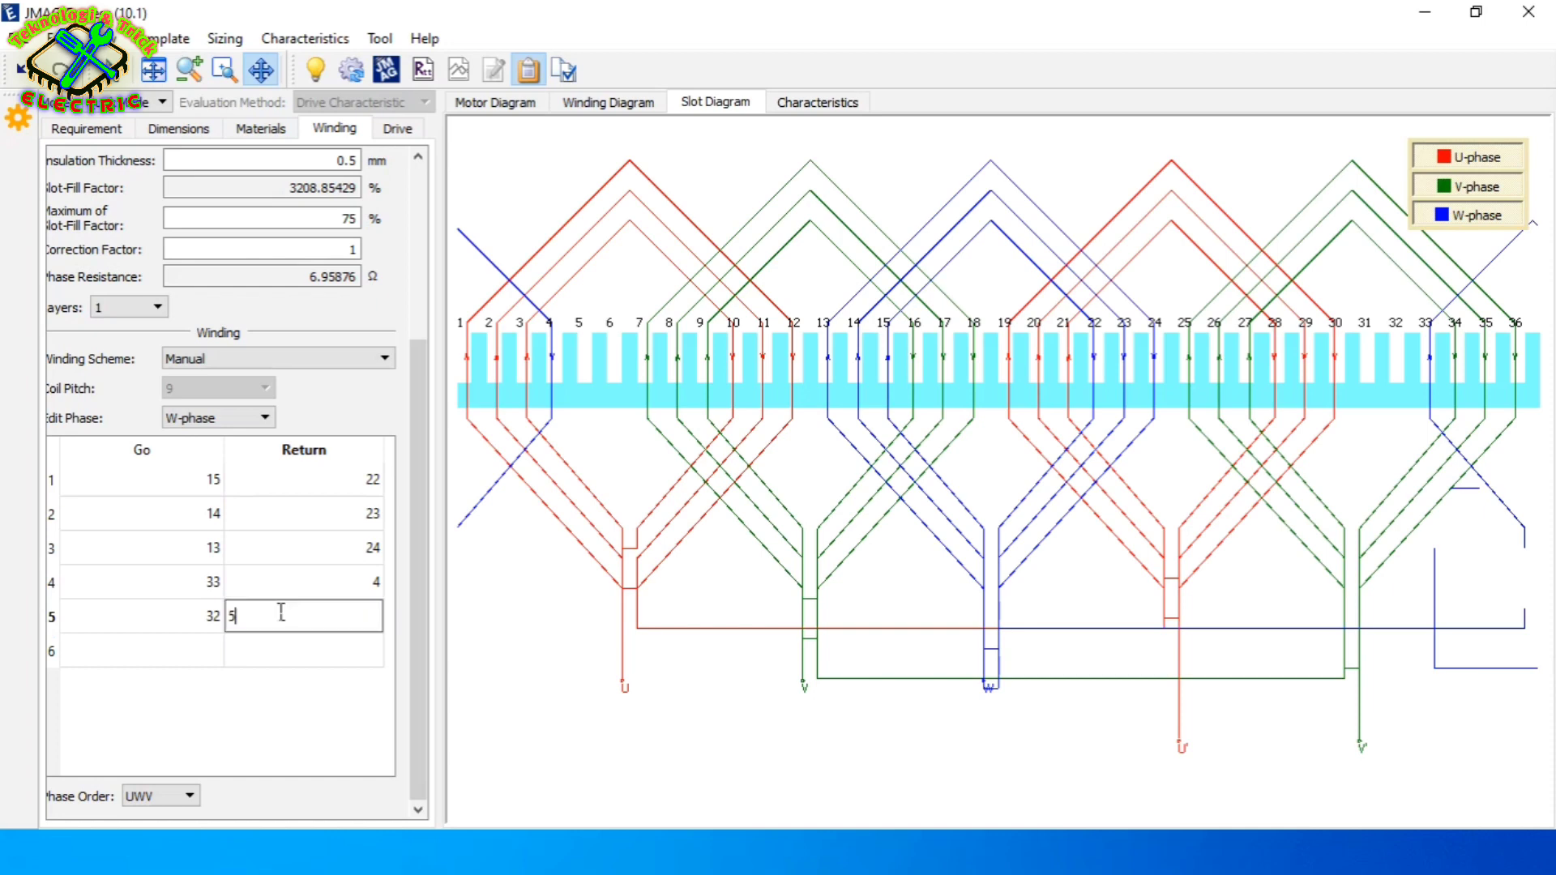
left_click(194, 639)
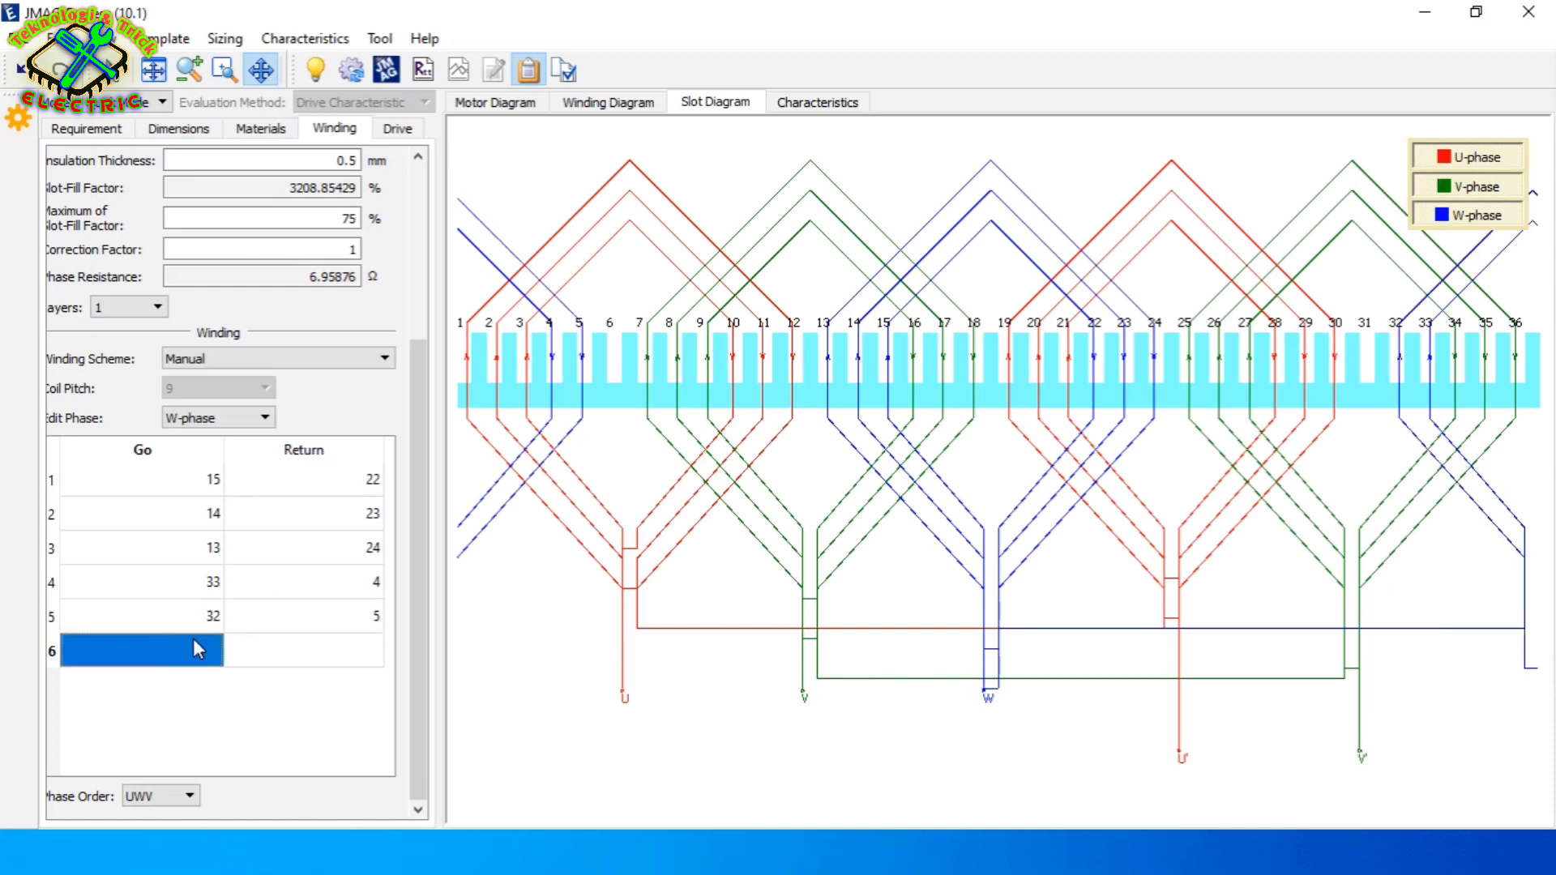
type("31")
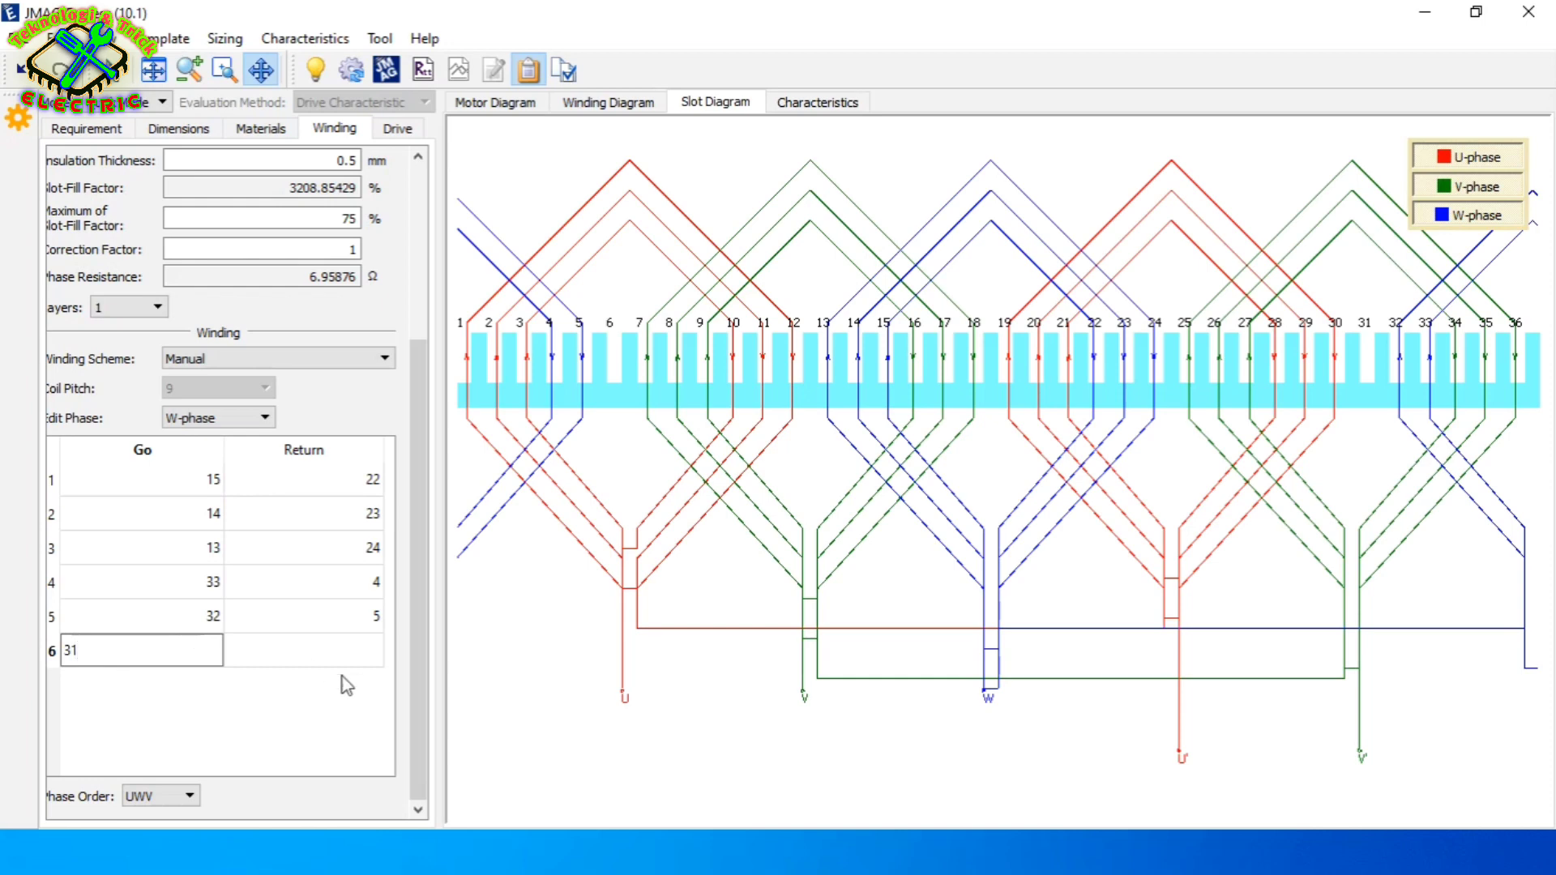
left_click(373, 652)
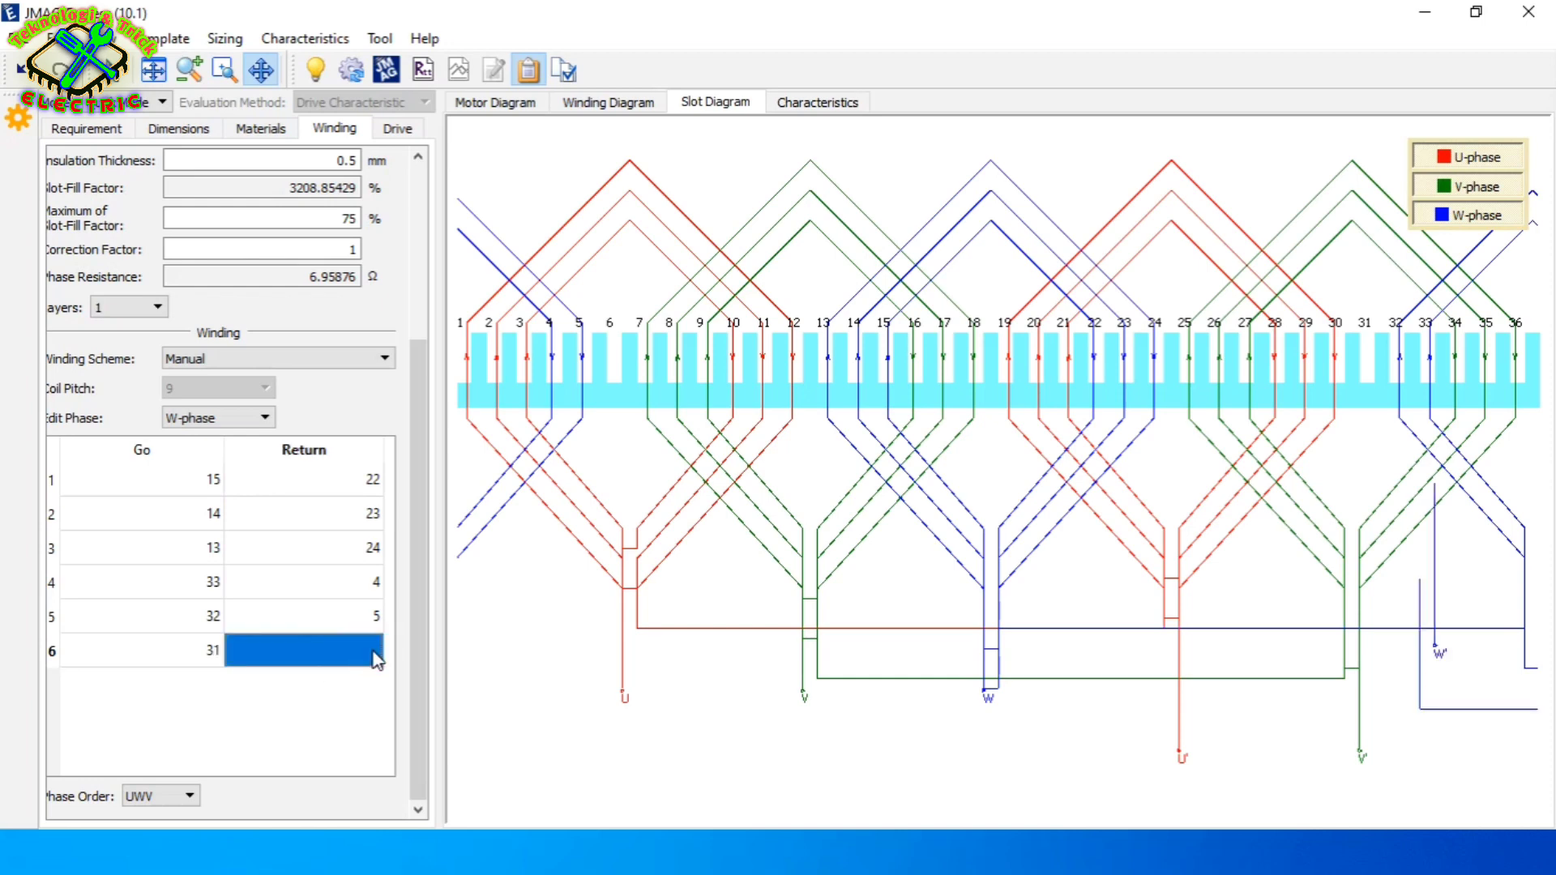
type("6")
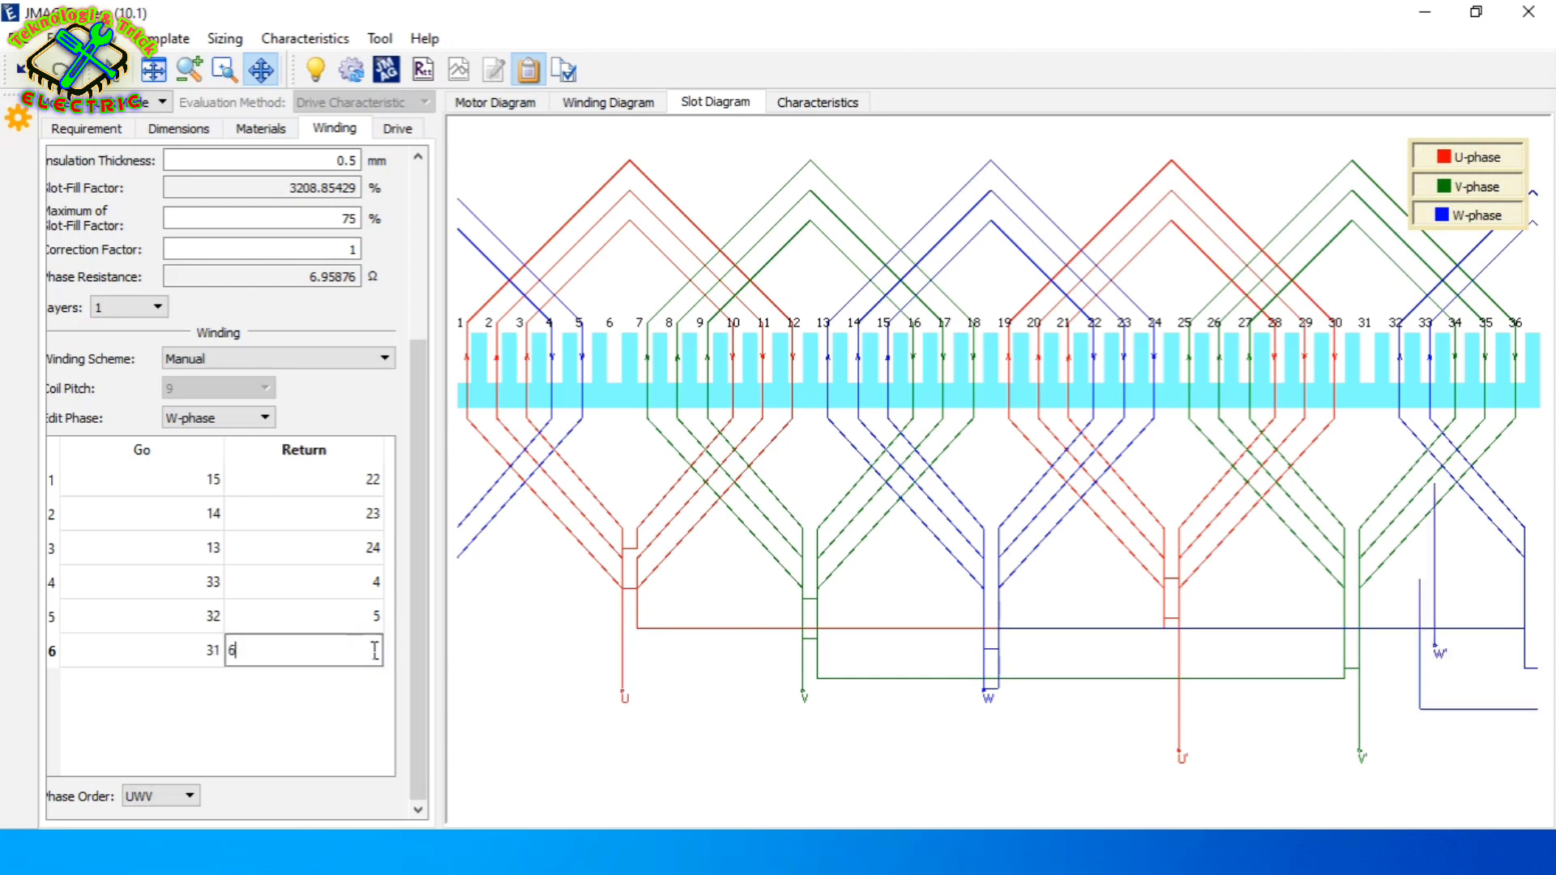
key("Return")
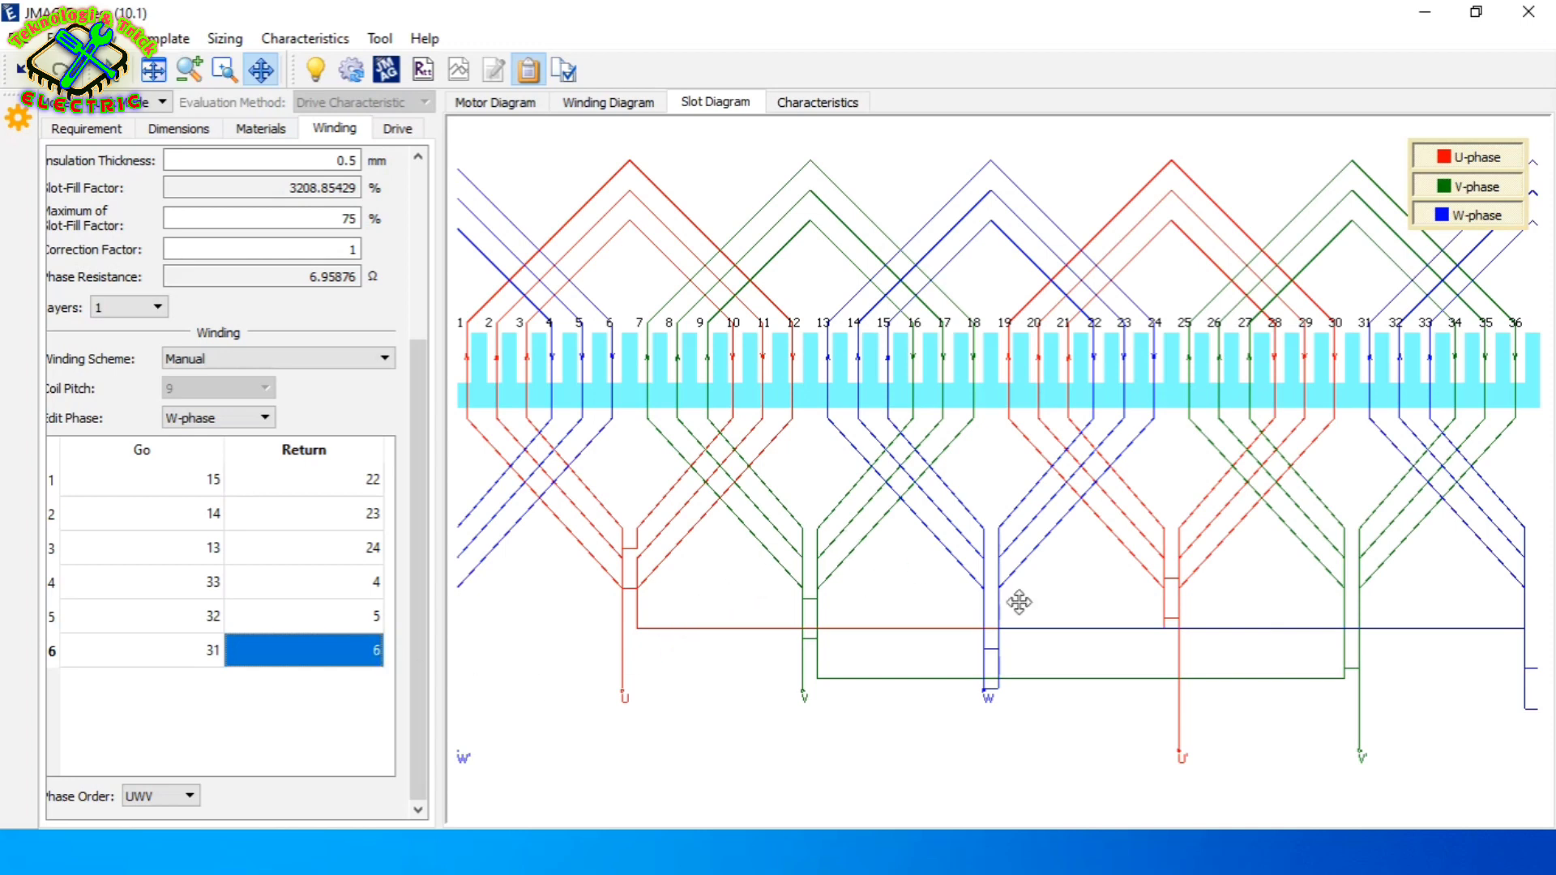
Hide the U-phase, V-phase and W-phase windings one by one in the slot diagram
left_click_drag(1019, 602, 1216, 497)
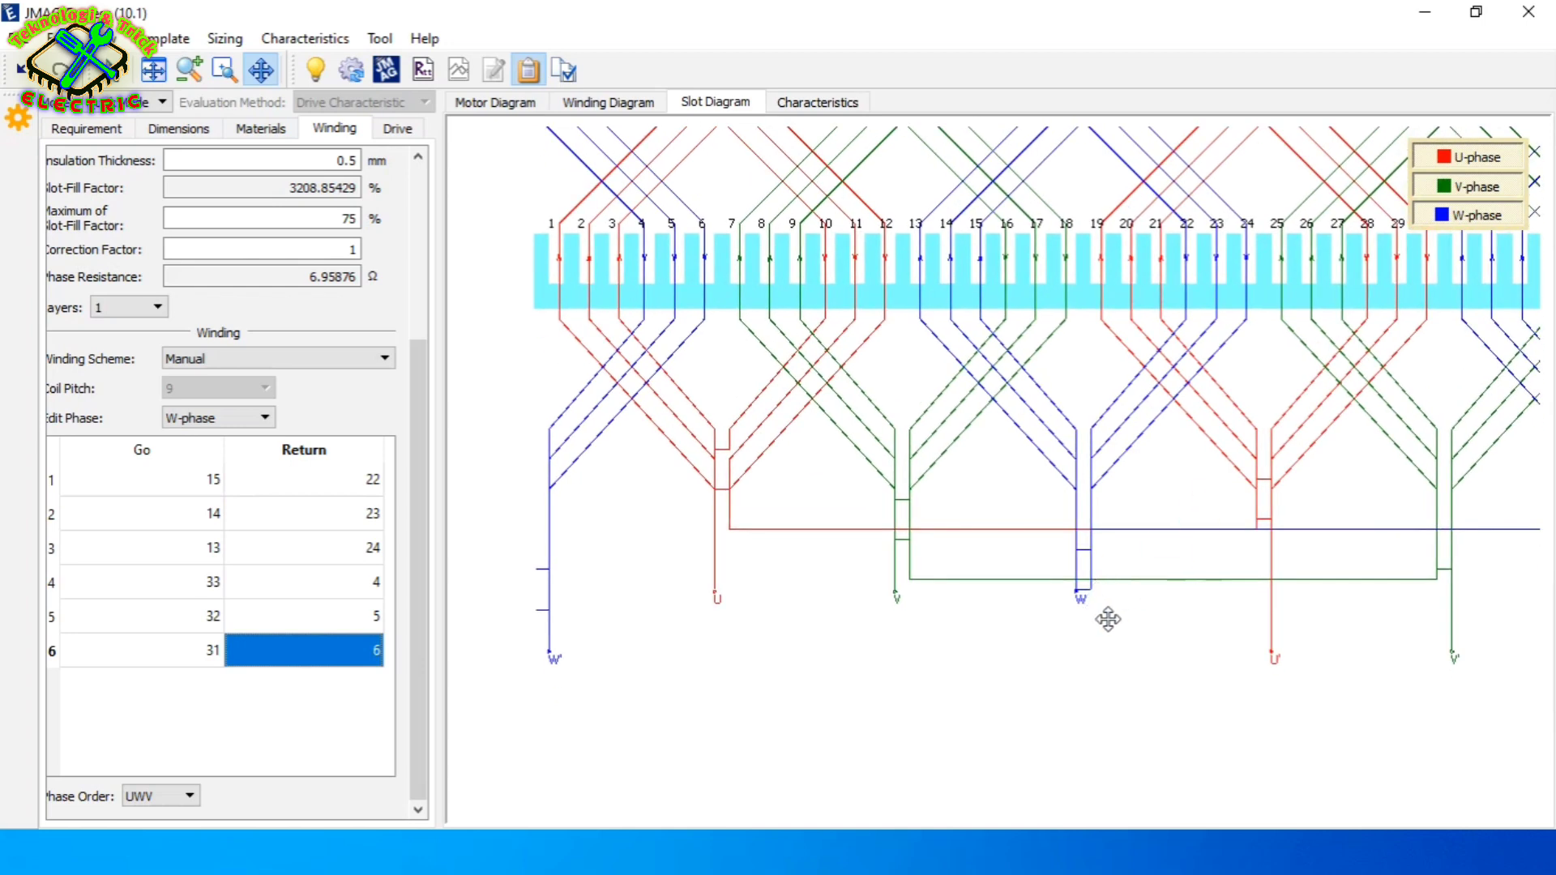
right_click(1005, 679)
left_click(1044, 696)
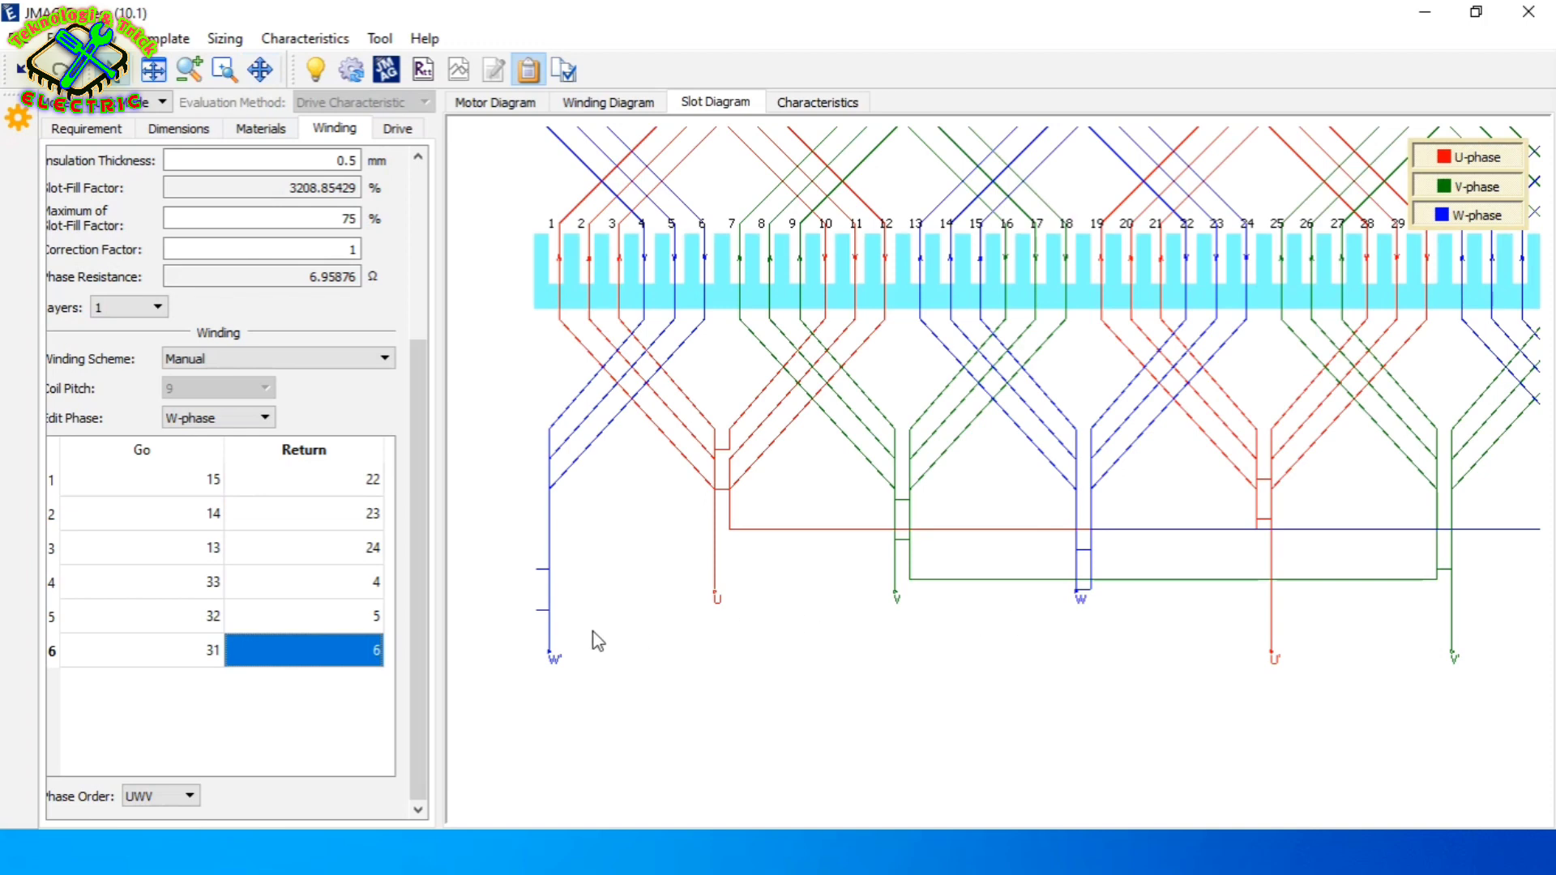
left_click(842, 637)
left_click(1467, 158)
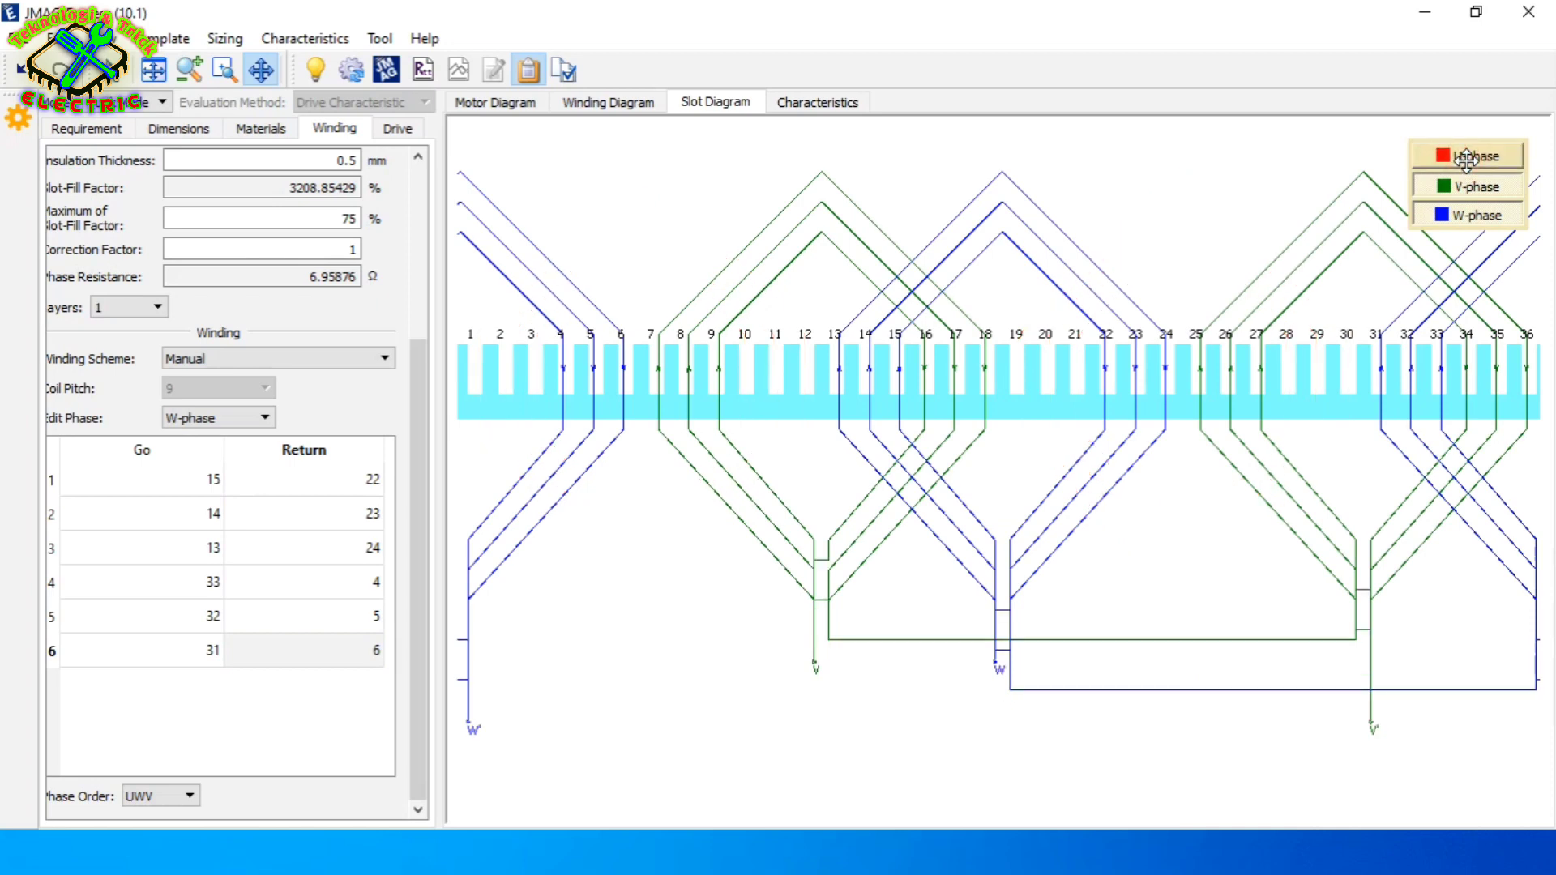
right_click(1468, 174)
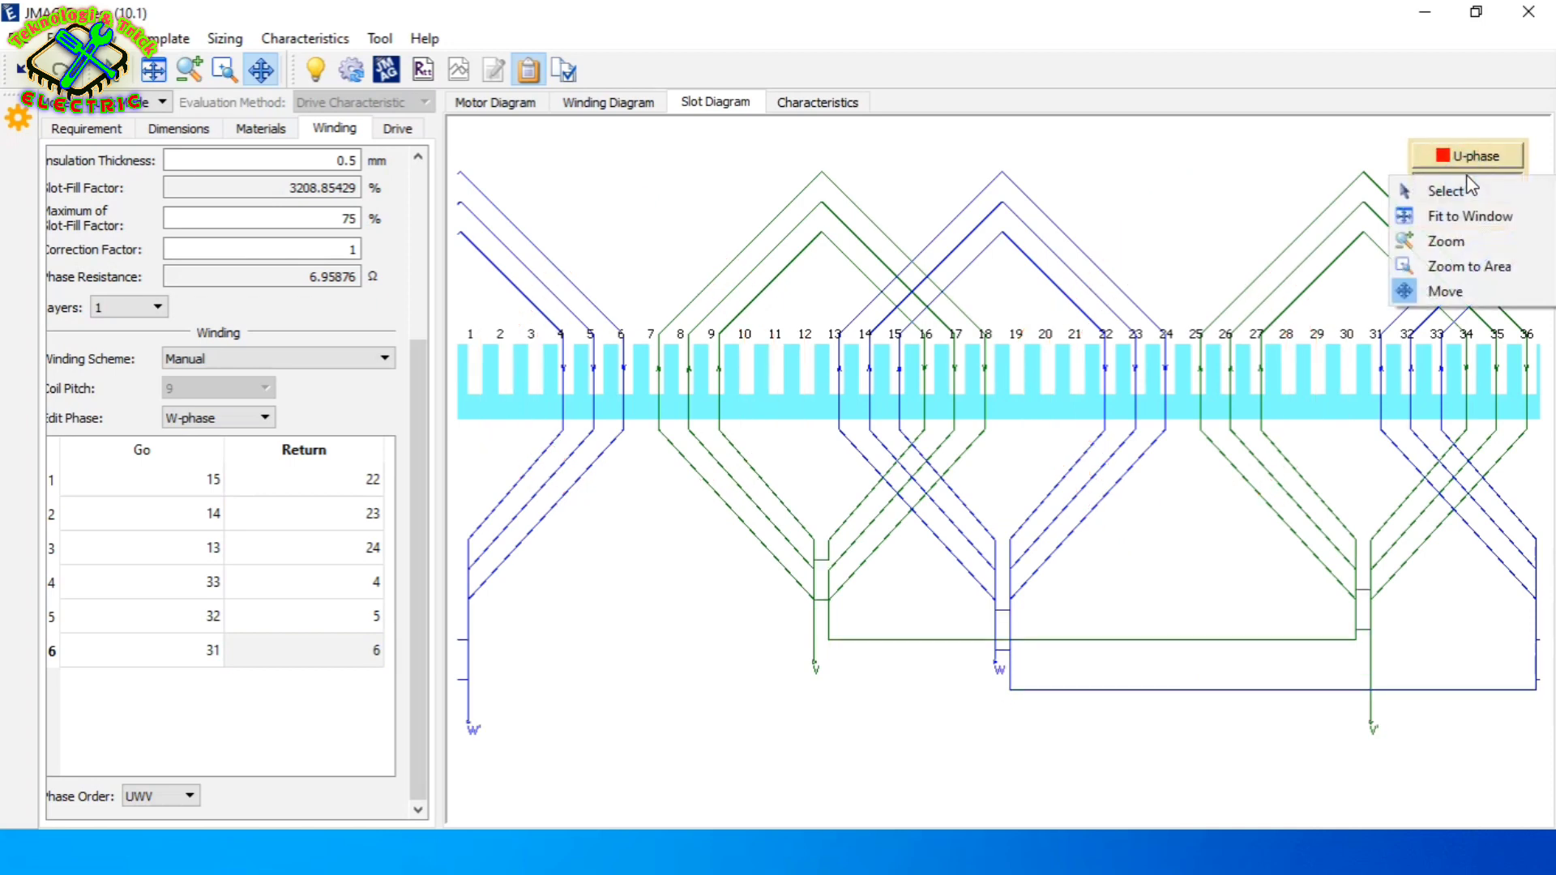
left_click(1471, 191)
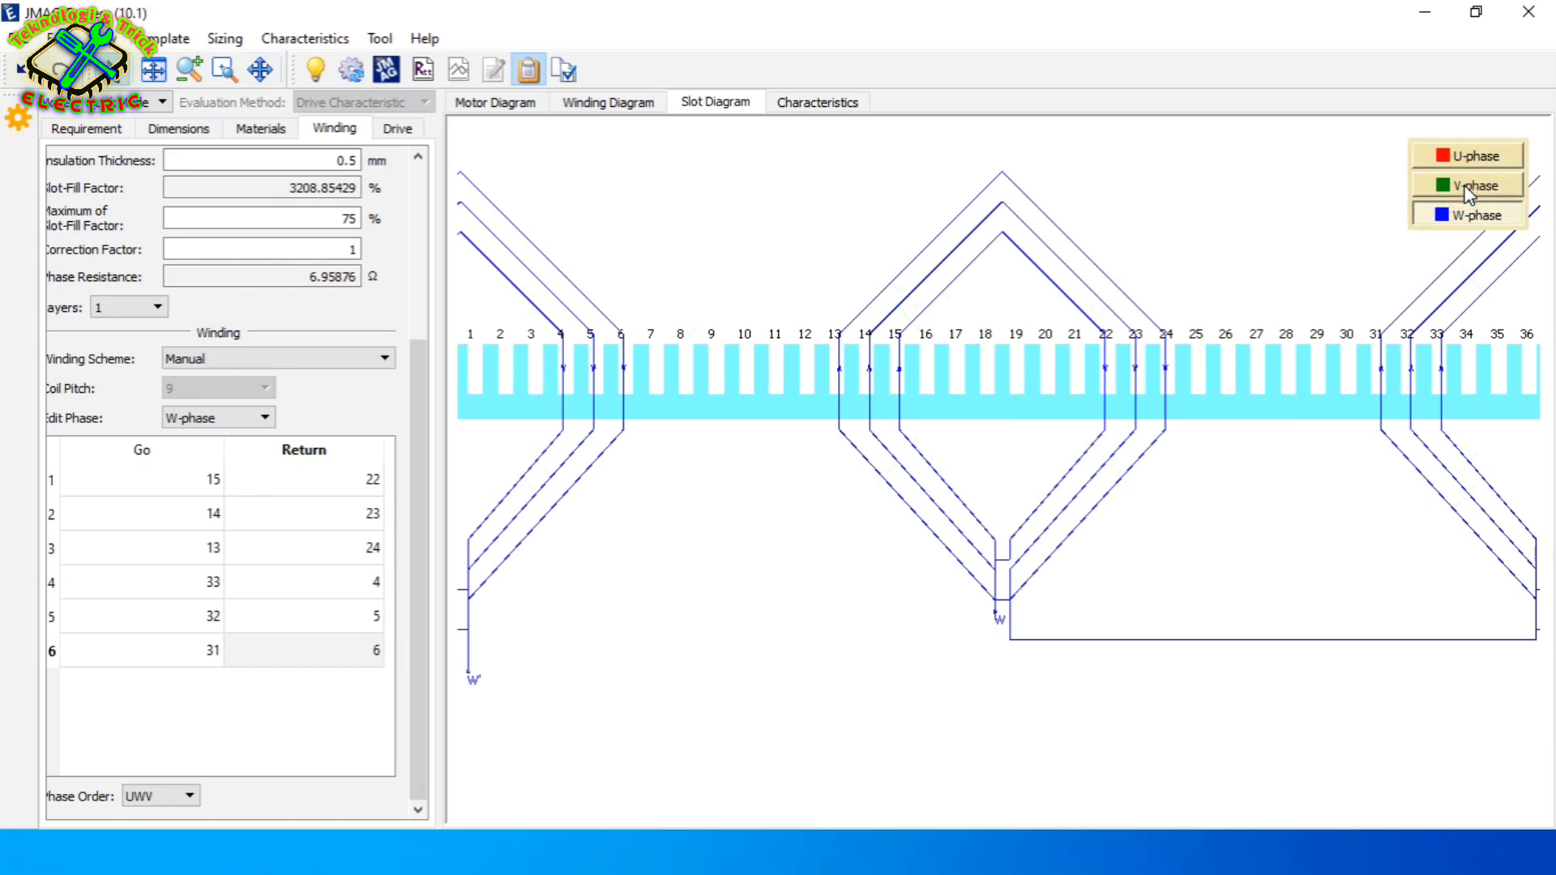
left_click(1468, 212)
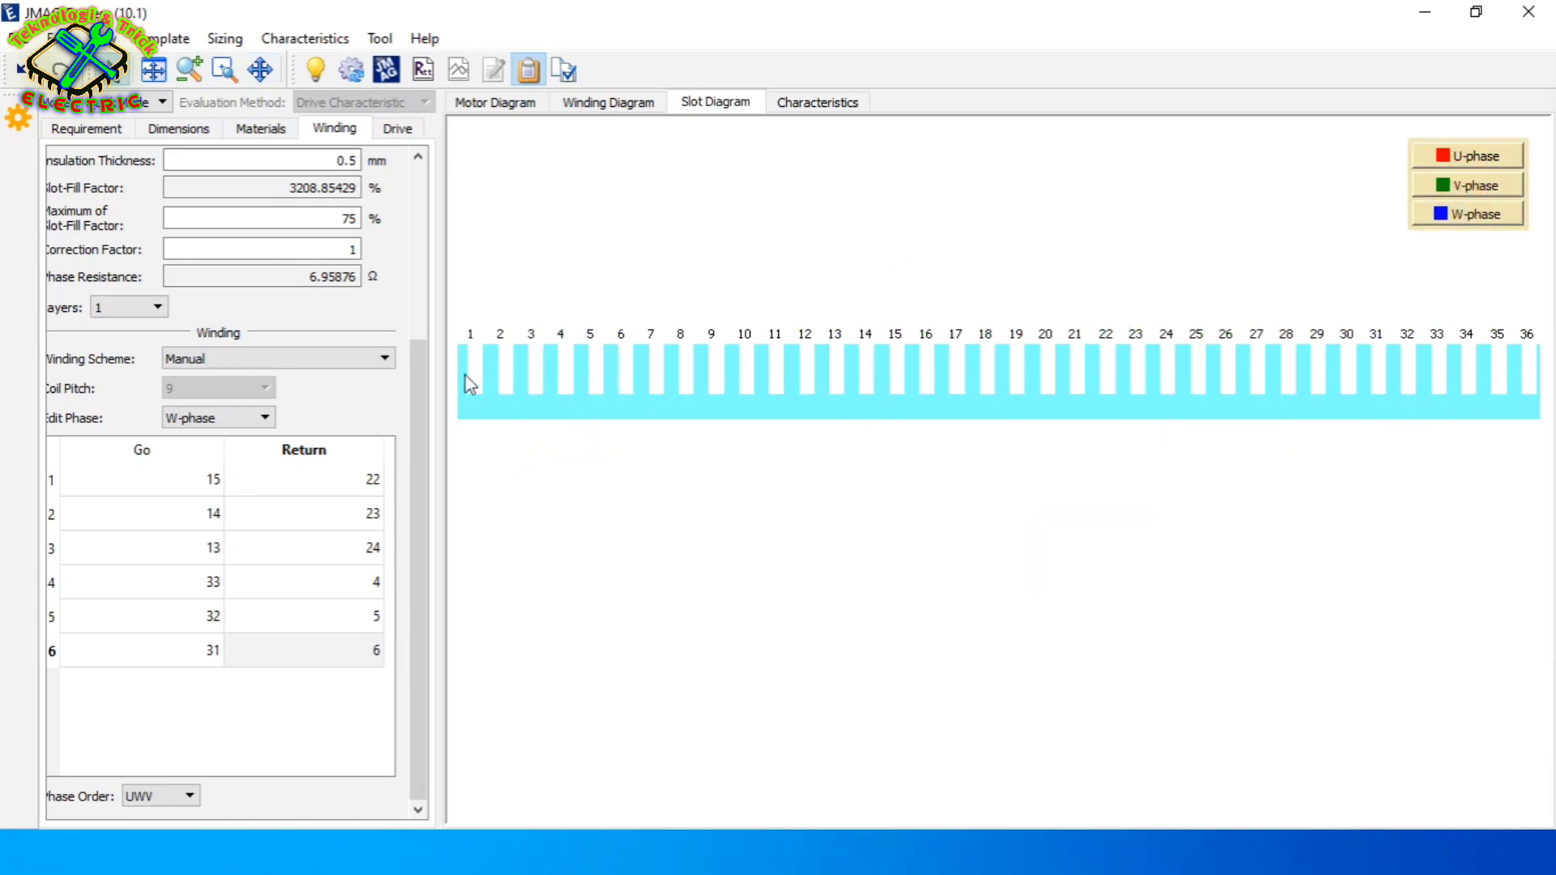
Show the U, V and W-phase windings again in turn to examine each phase's coil layout
left_click(1469, 150)
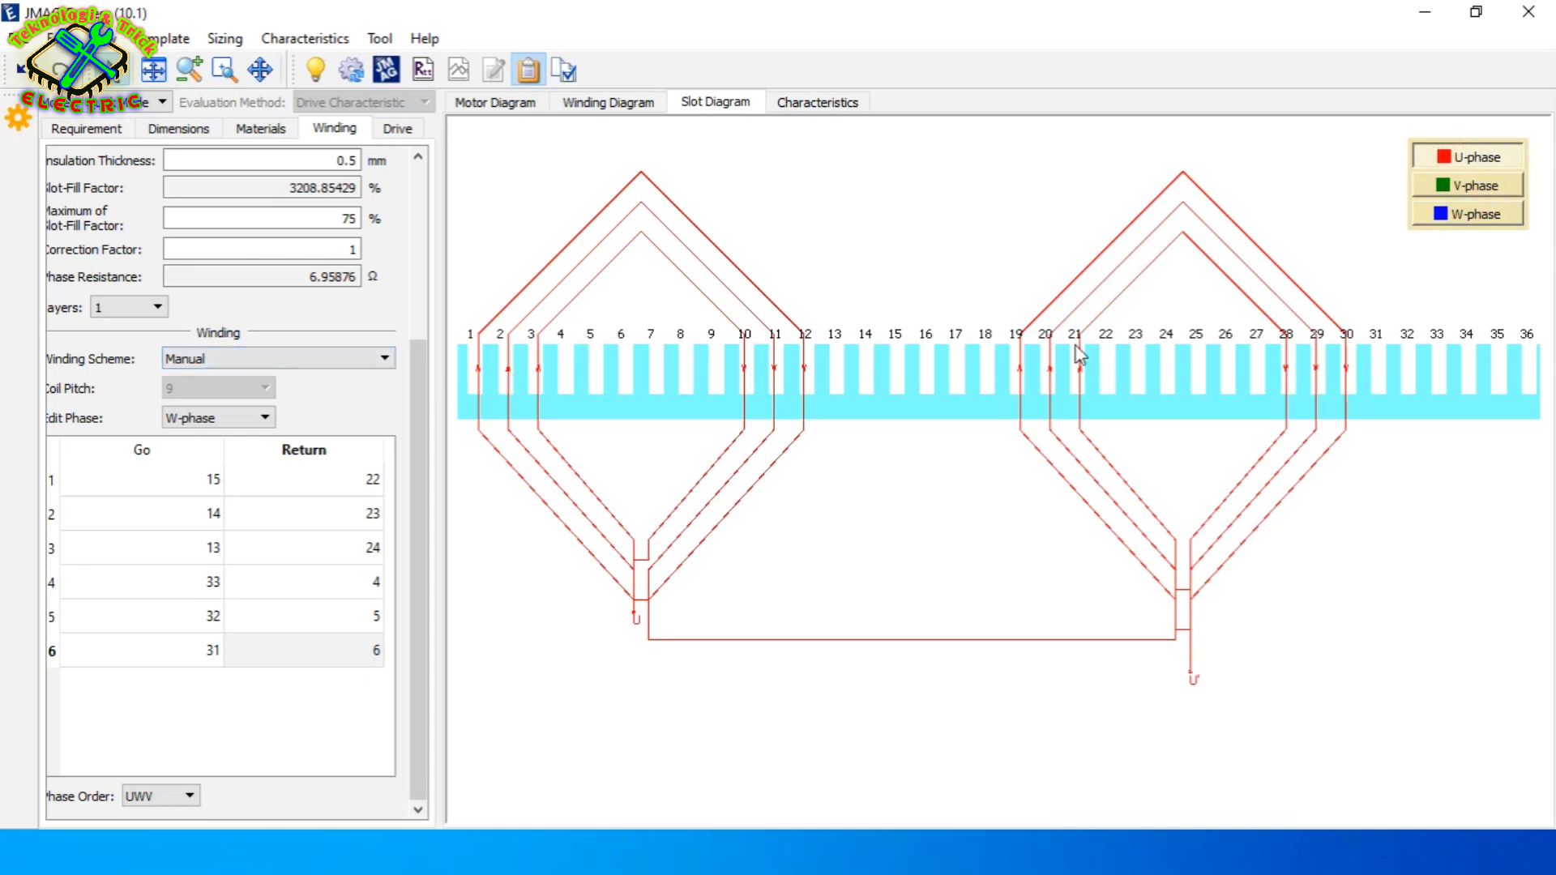
left_click(1448, 187)
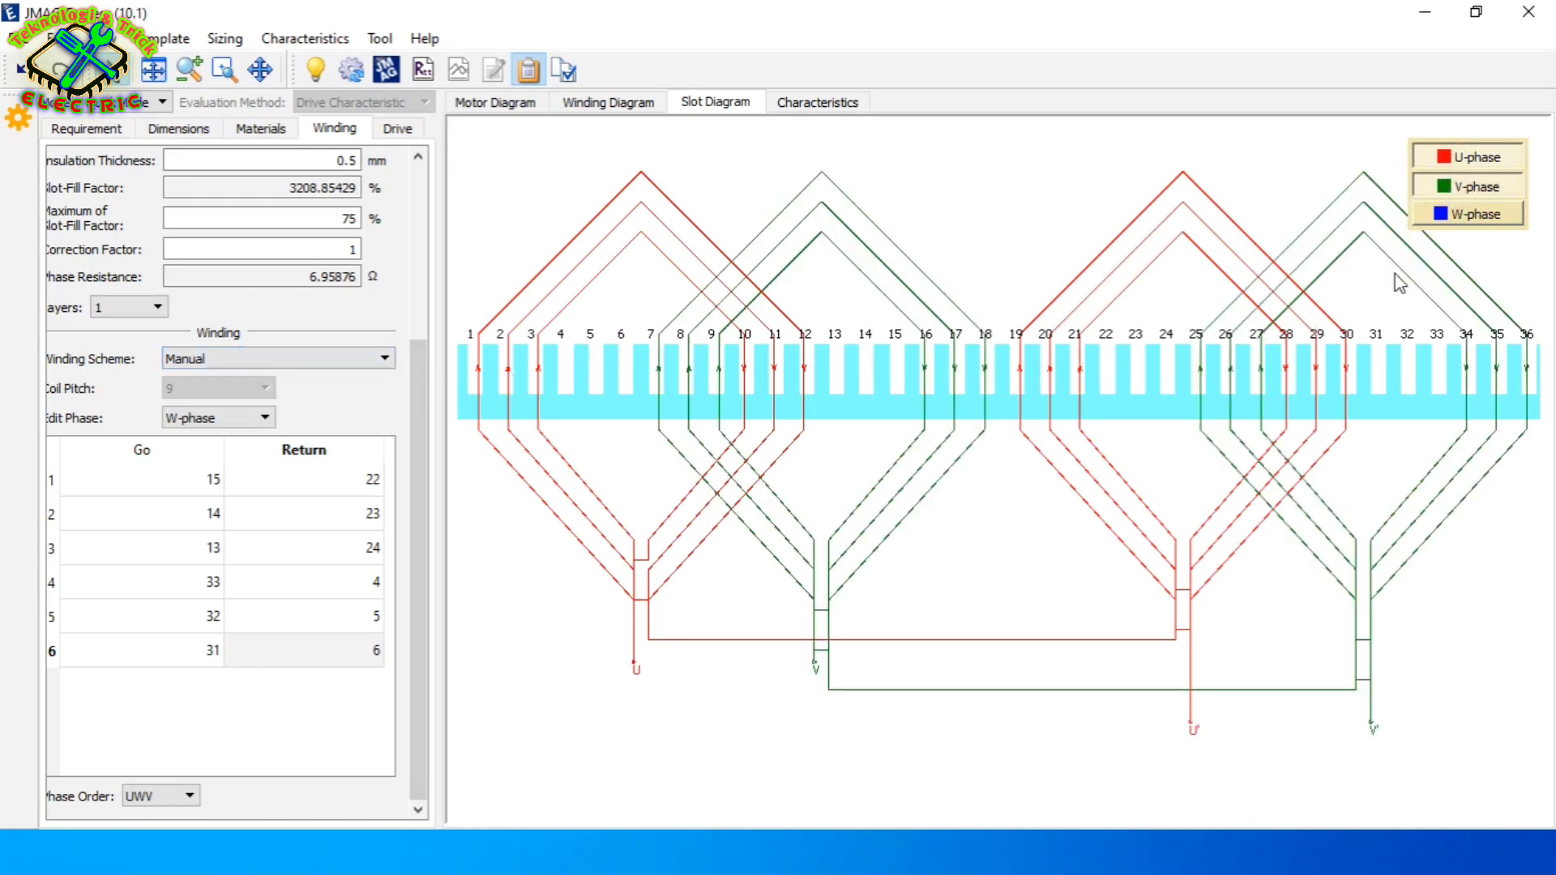
left_click(1476, 214)
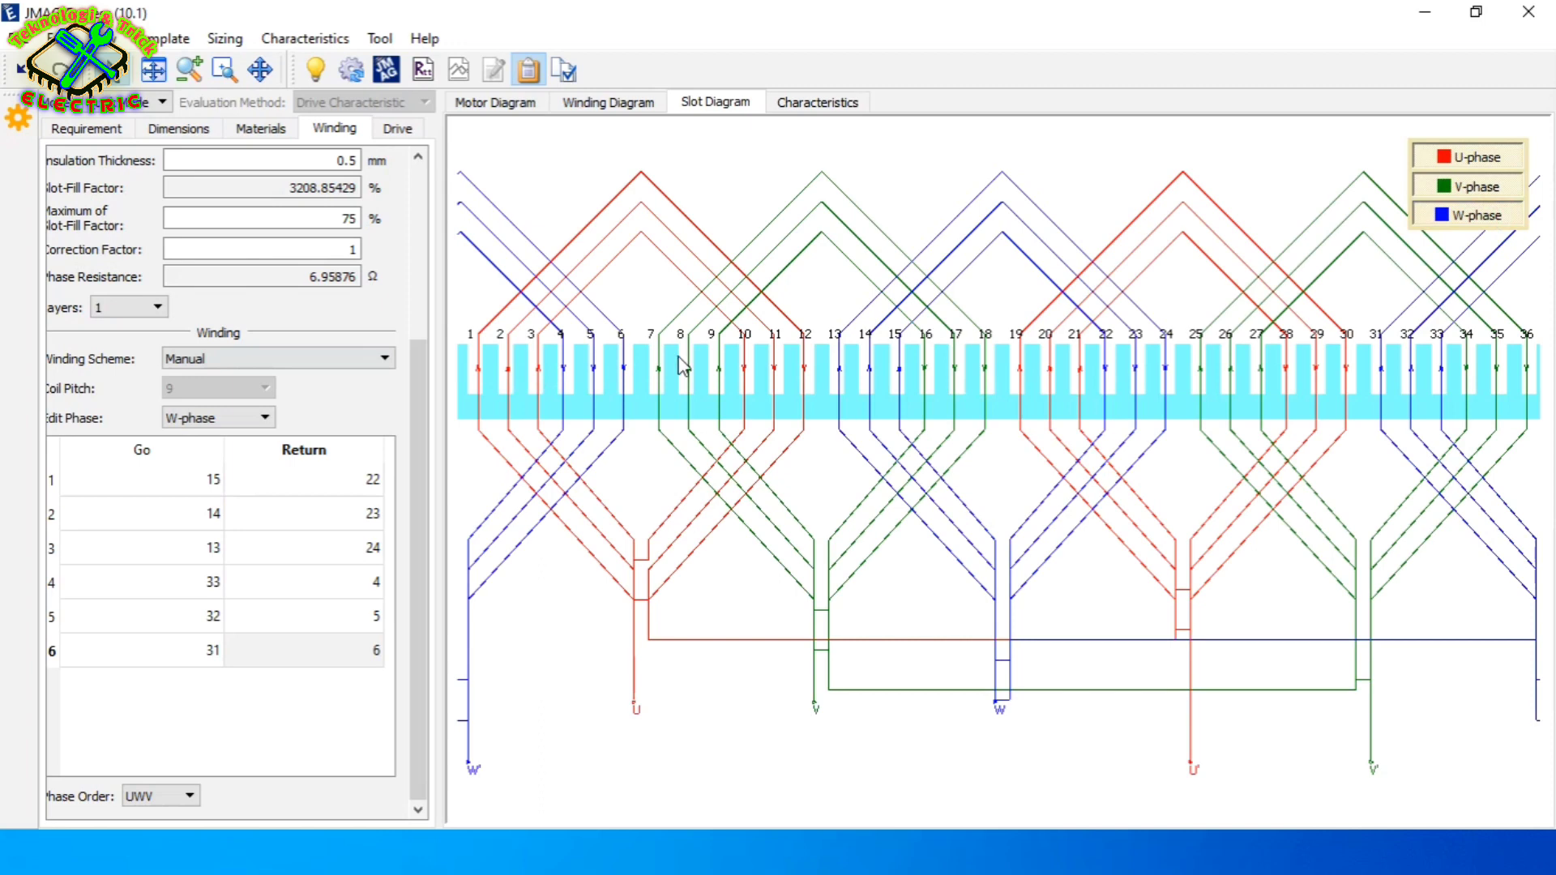
Examine the complete three-phase winding layout in close-up along slots 1 to 36 of the slot diagram
right_click(797, 768)
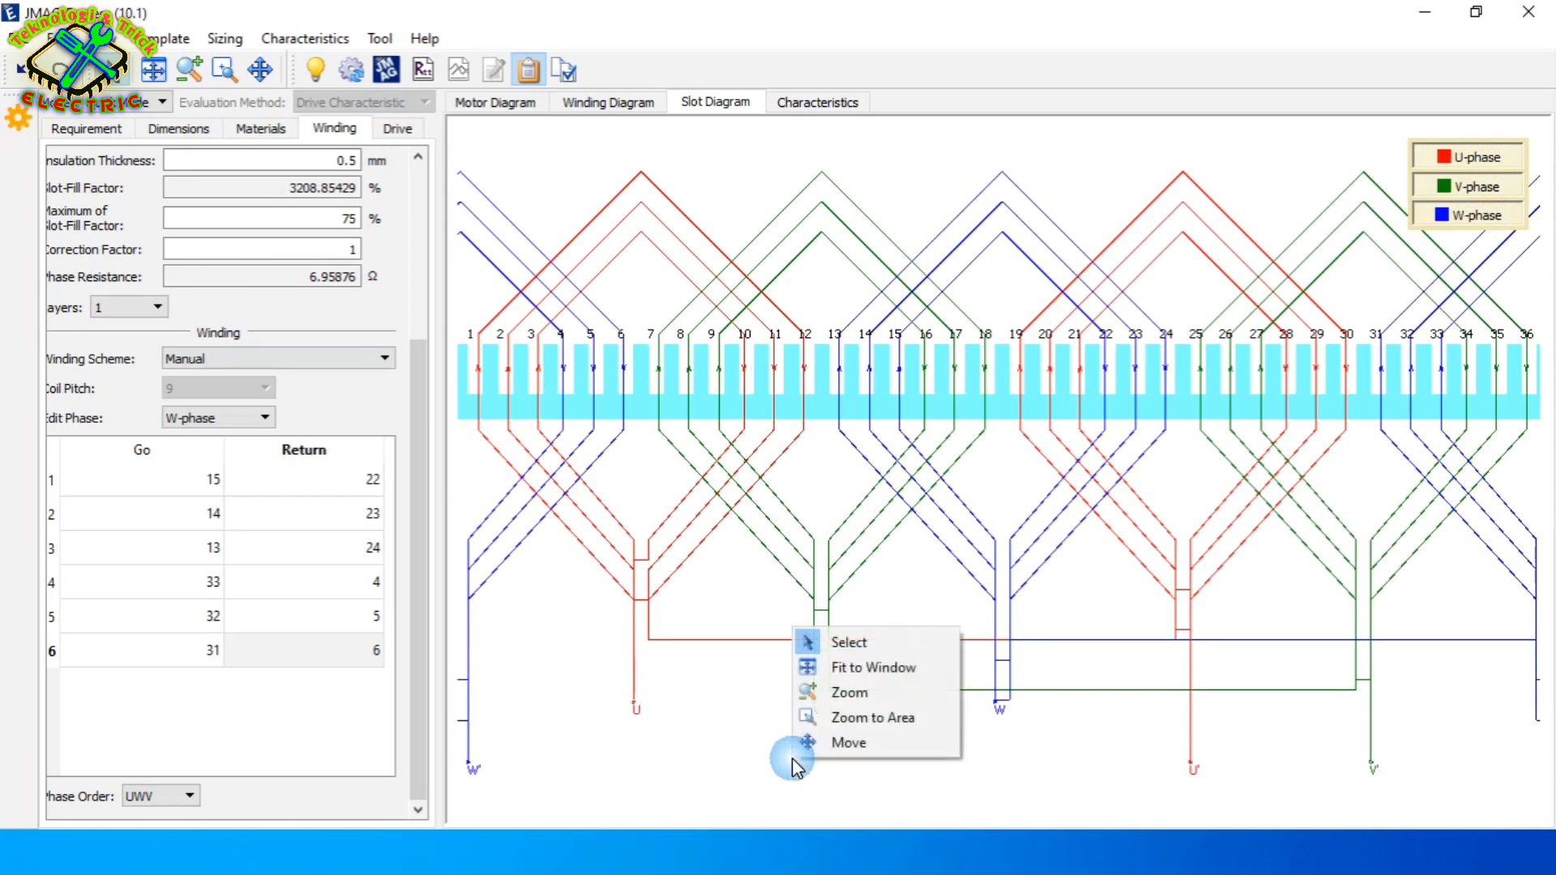
left_click(849, 742)
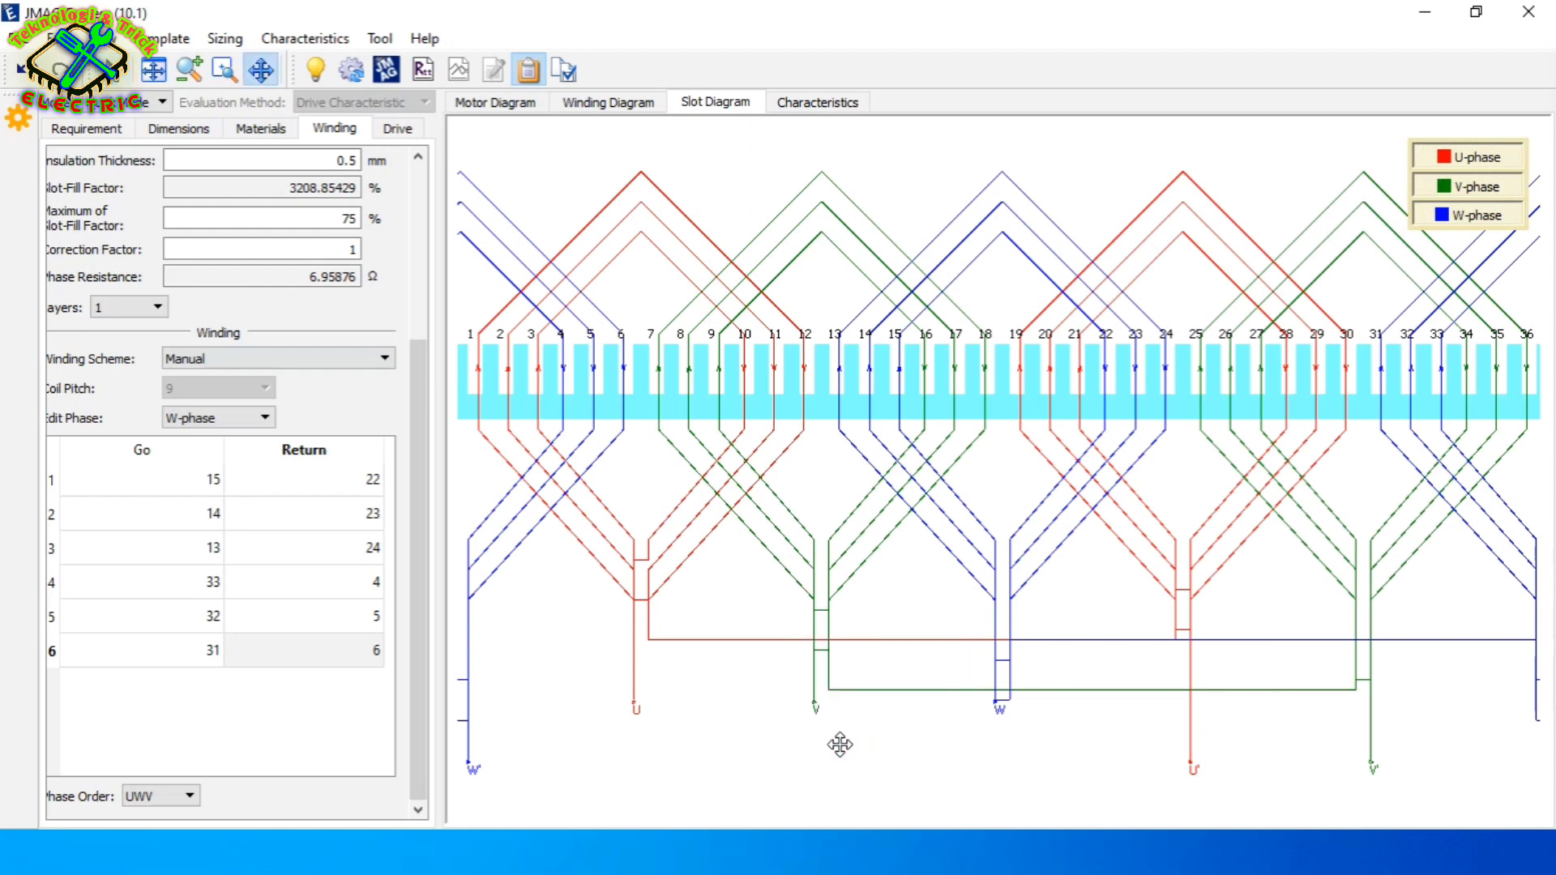
scroll(560, 525, "down", 1)
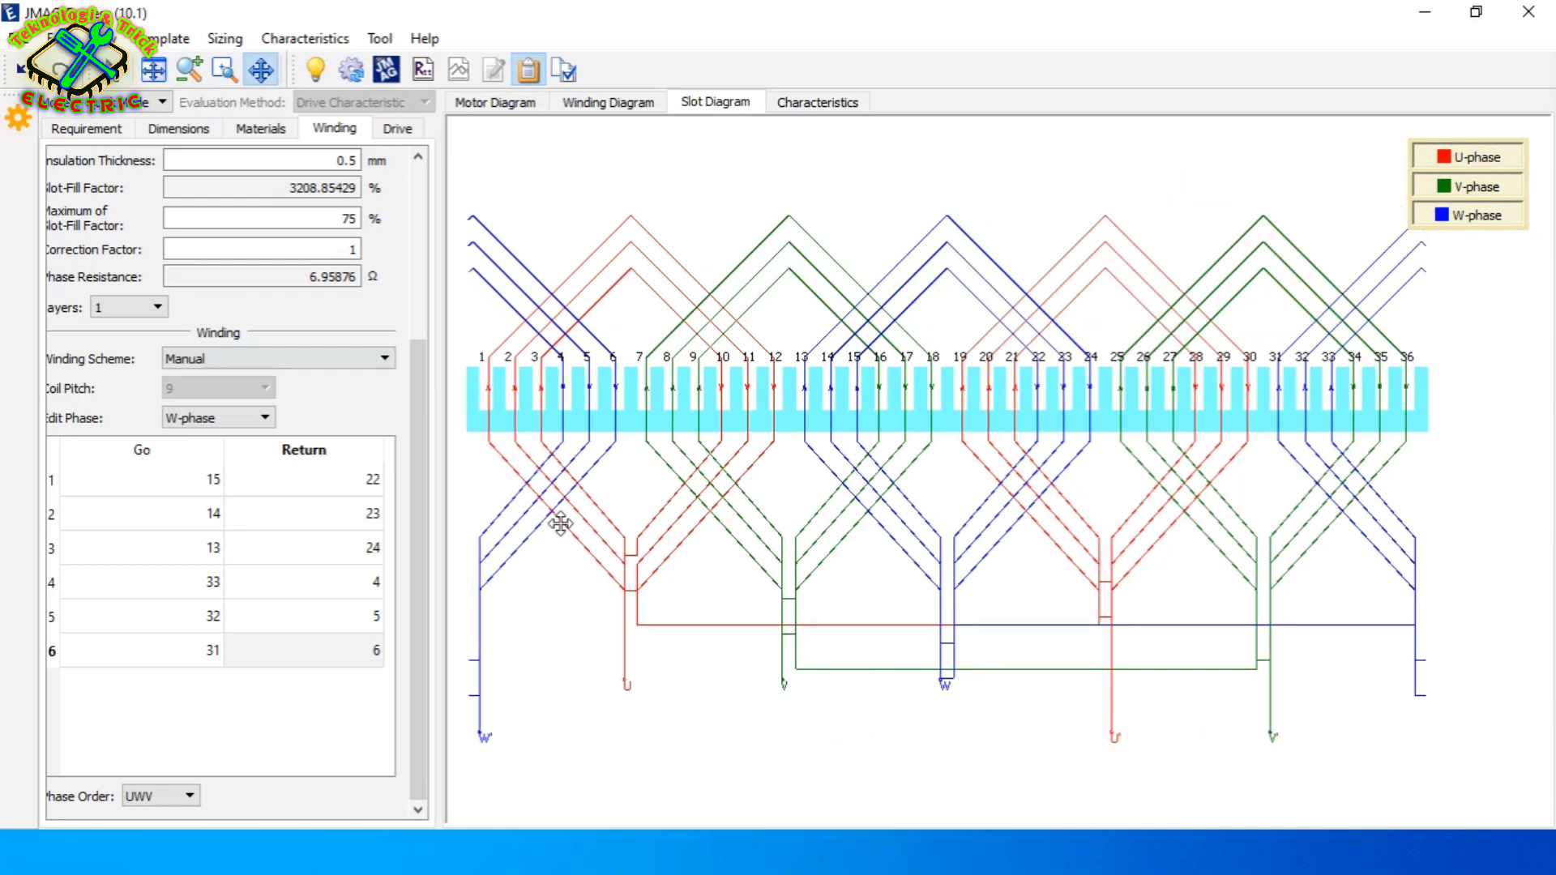
scroll(561, 525, "up", 2)
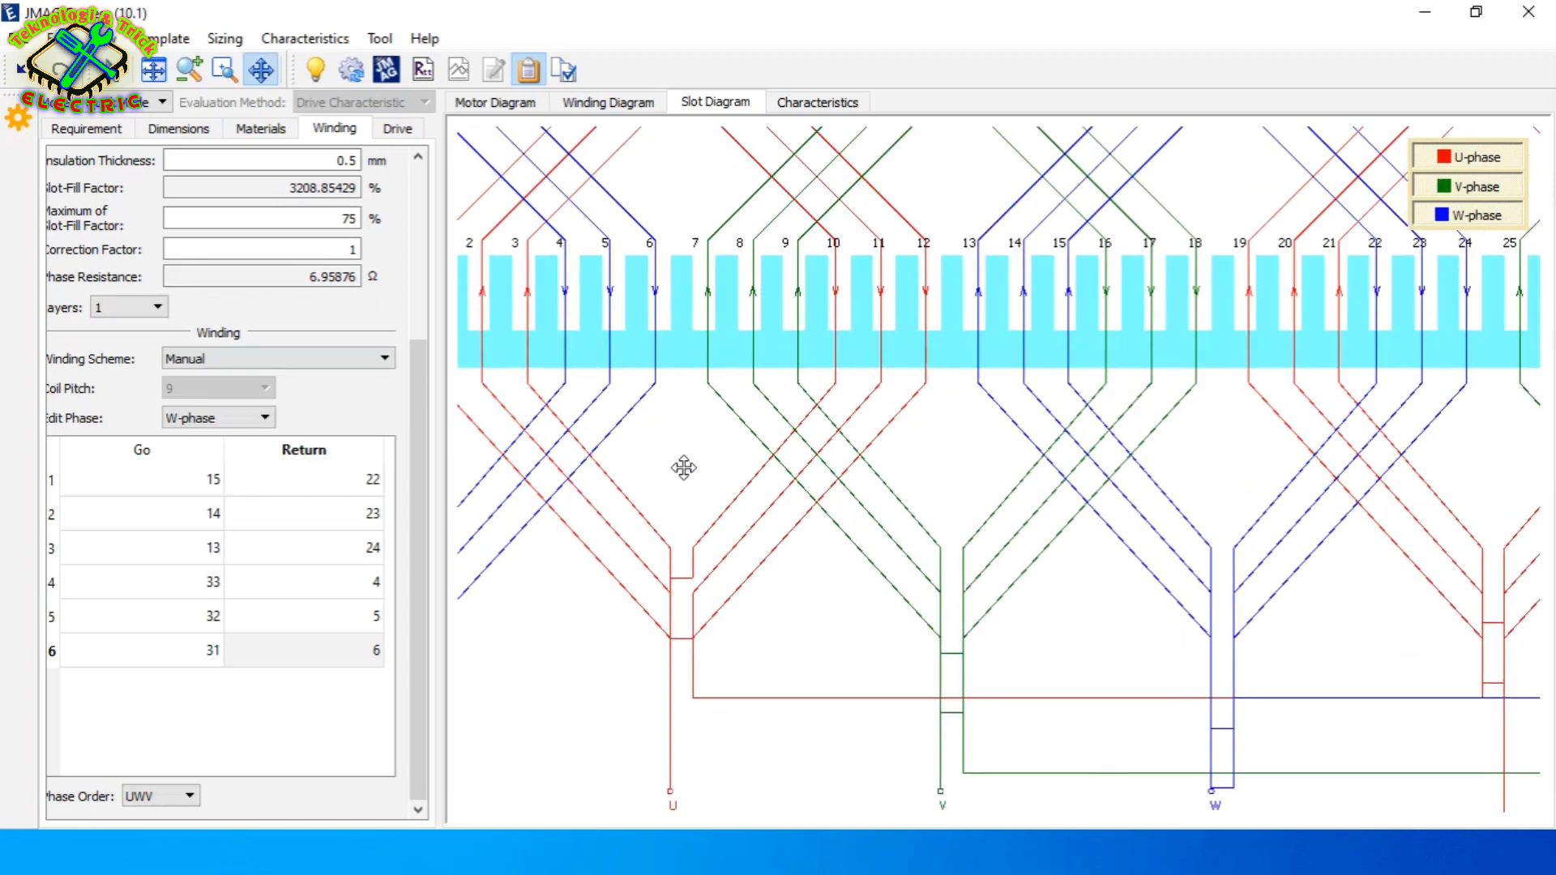
left_click_drag(683, 468, 896, 484)
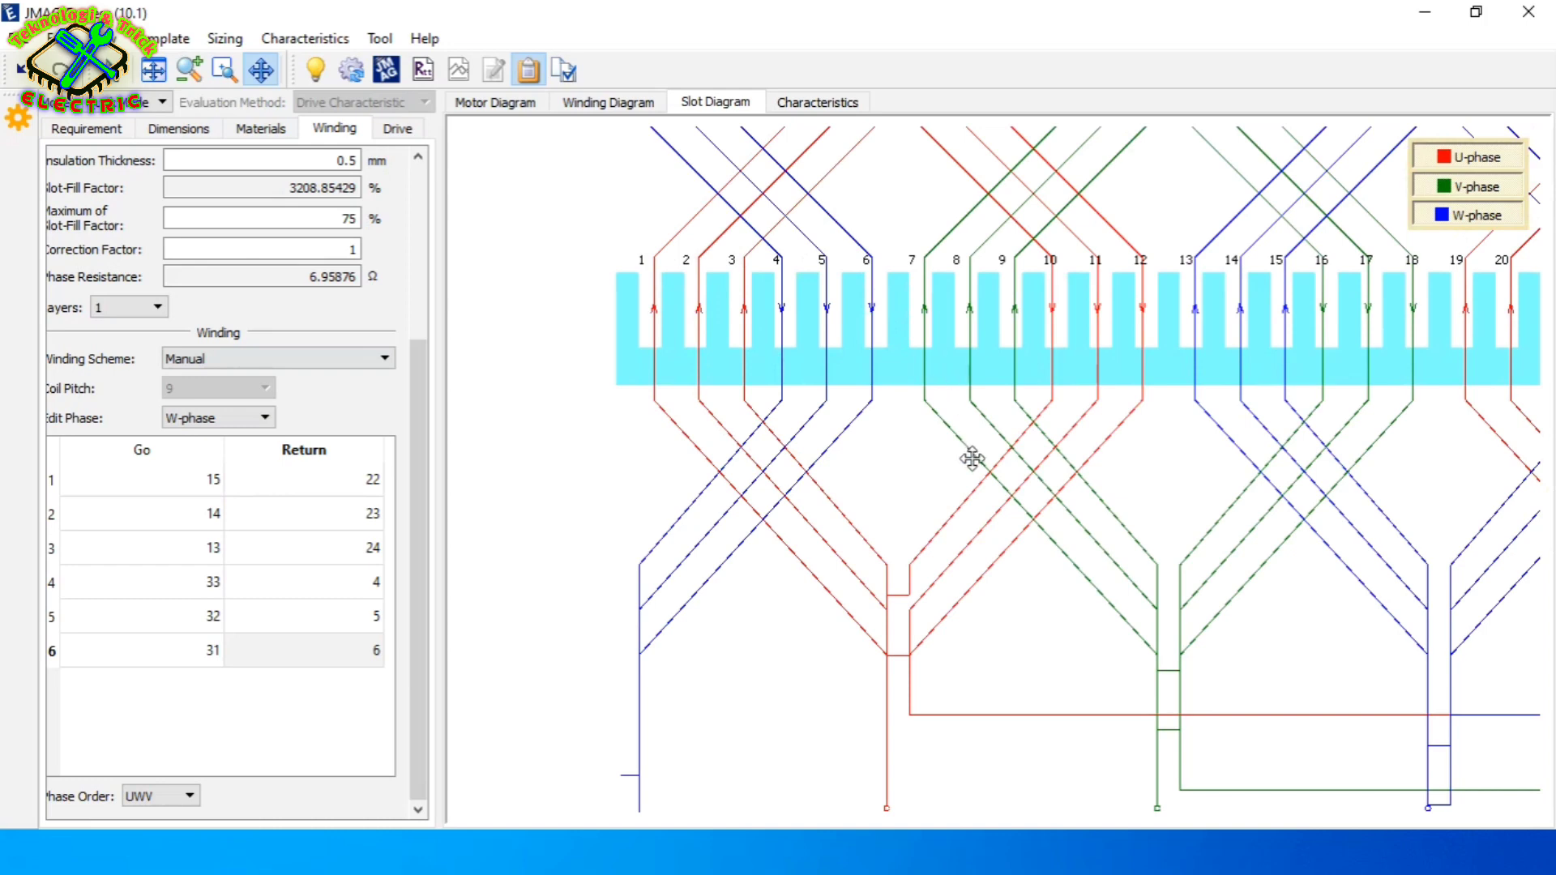
left_click_drag(973, 459, 652, 452)
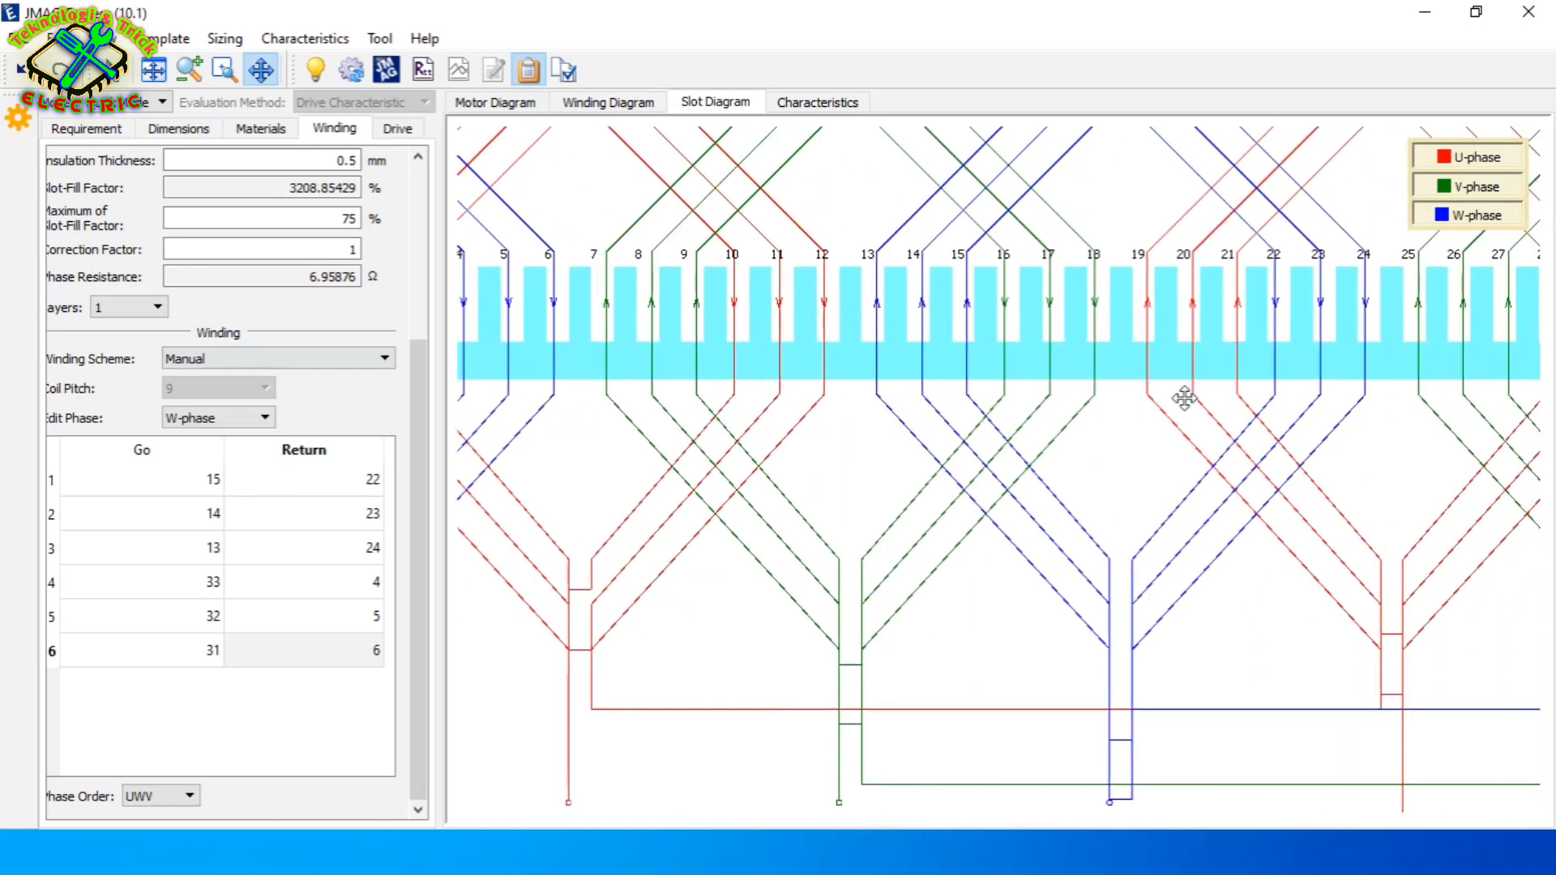
left_click_drag(1164, 410, 889, 509)
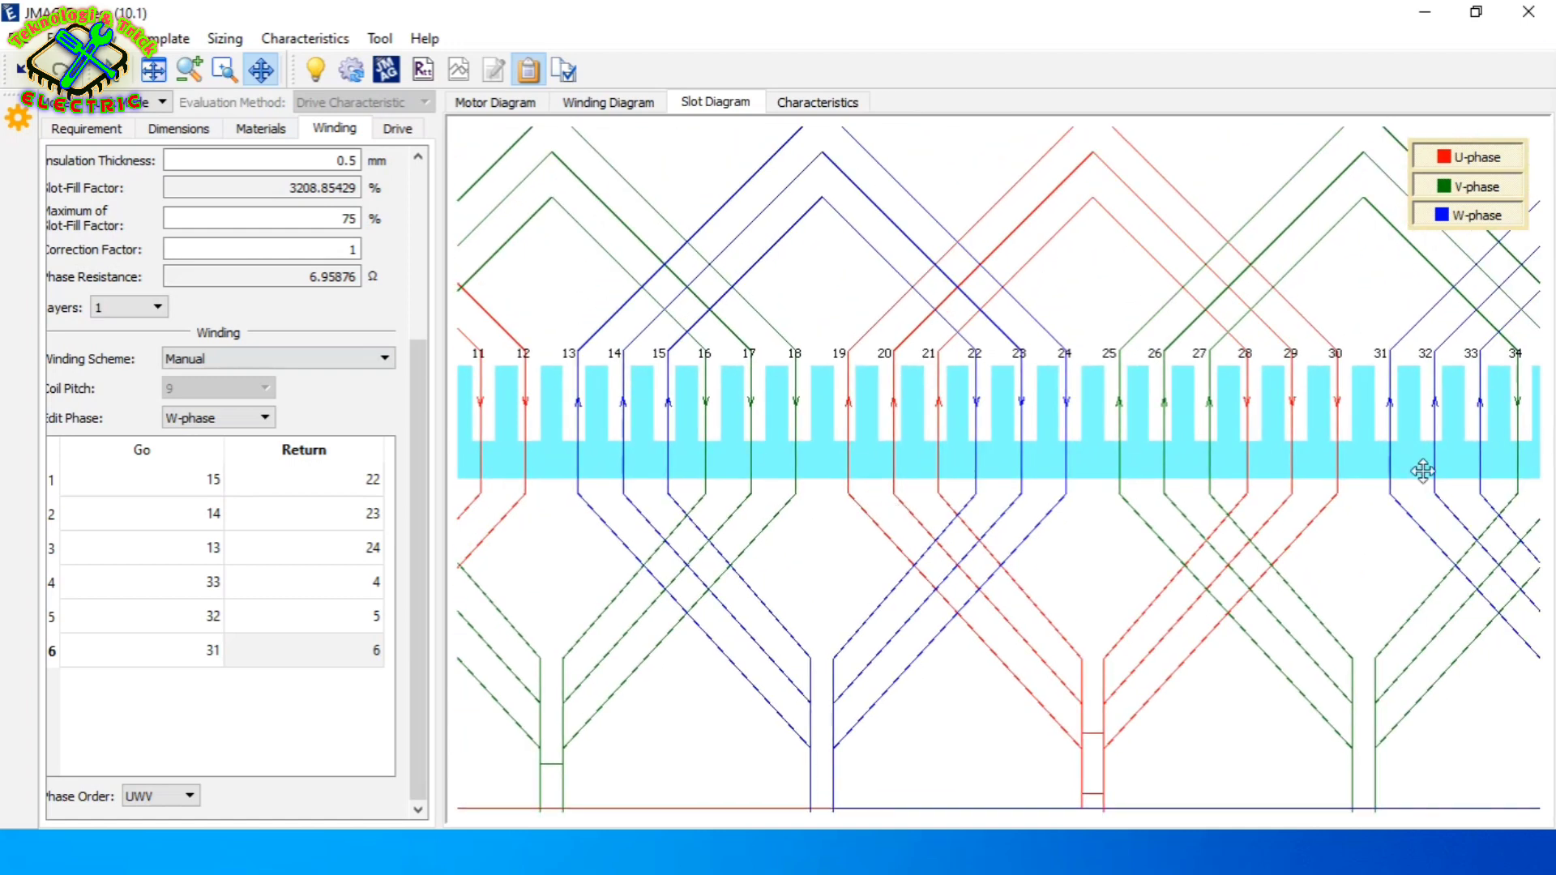
left_click_drag(1407, 465, 1411, 414)
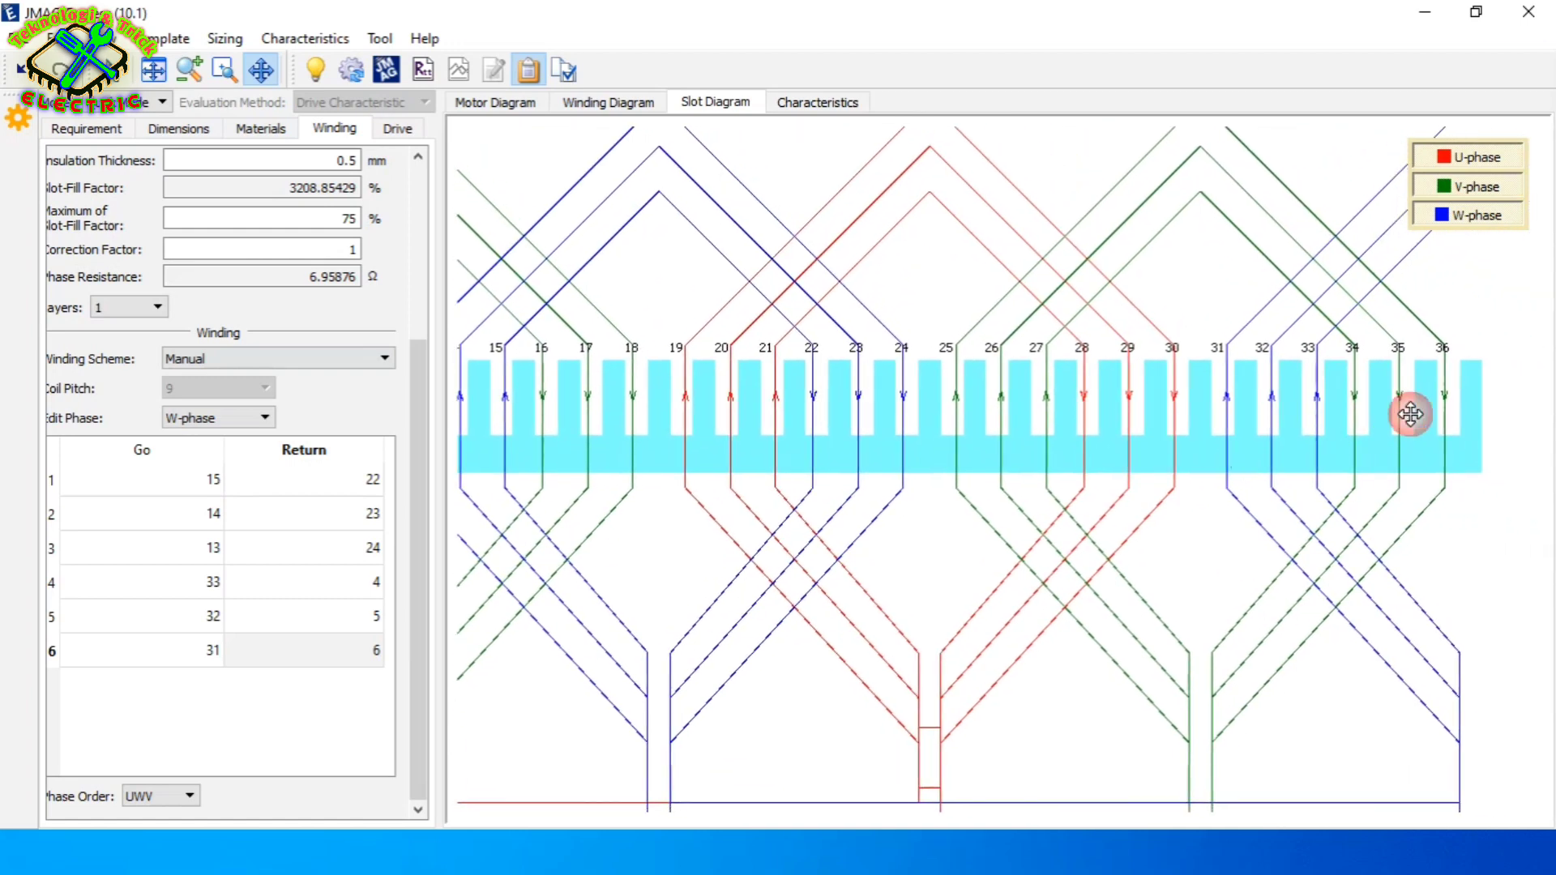